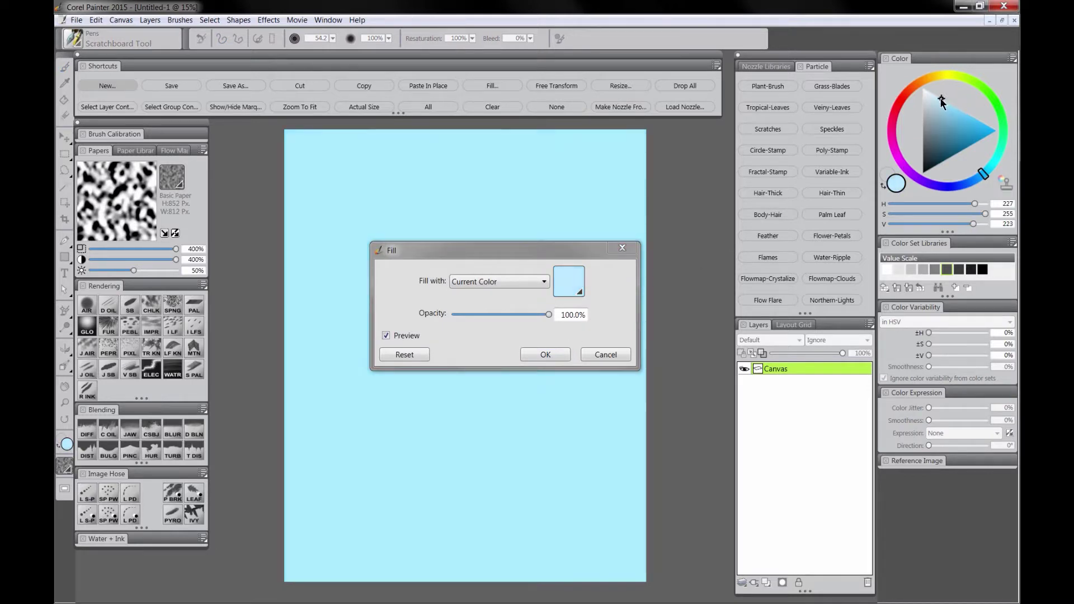
# Fill the canvas with light blue and paint a darker blue gradient across the upper sky with the Digital Airbrush.
pyautogui.click(547, 356)
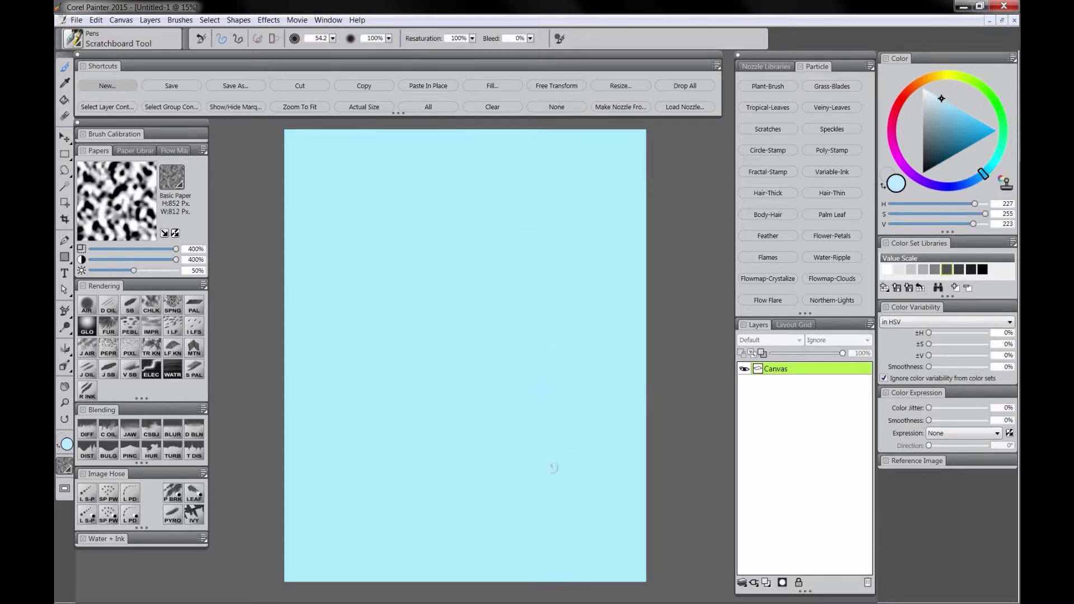
pyautogui.click(87, 307)
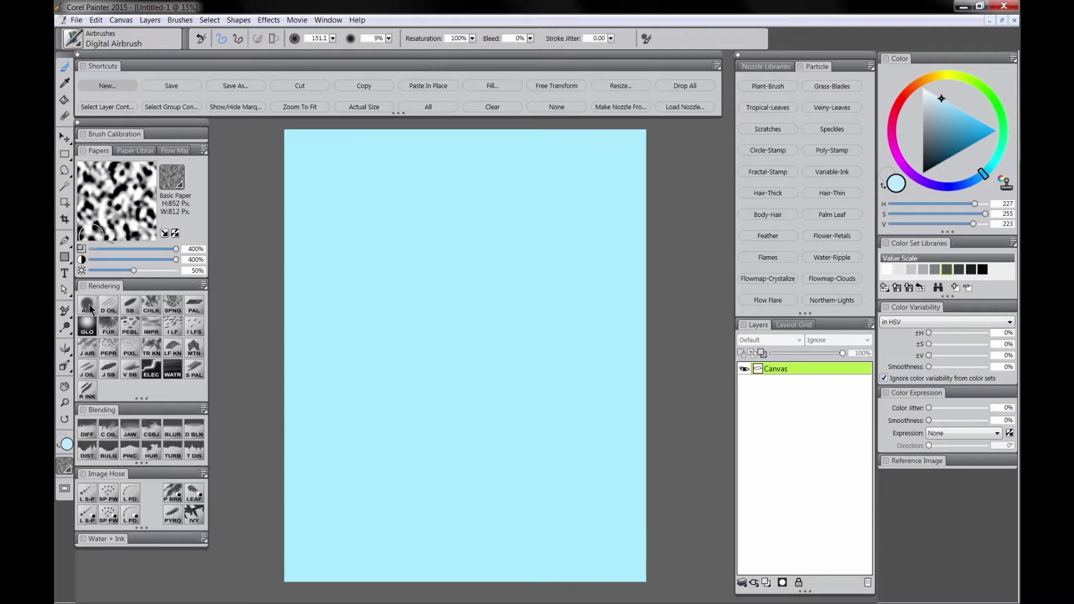
pyautogui.click(964, 148)
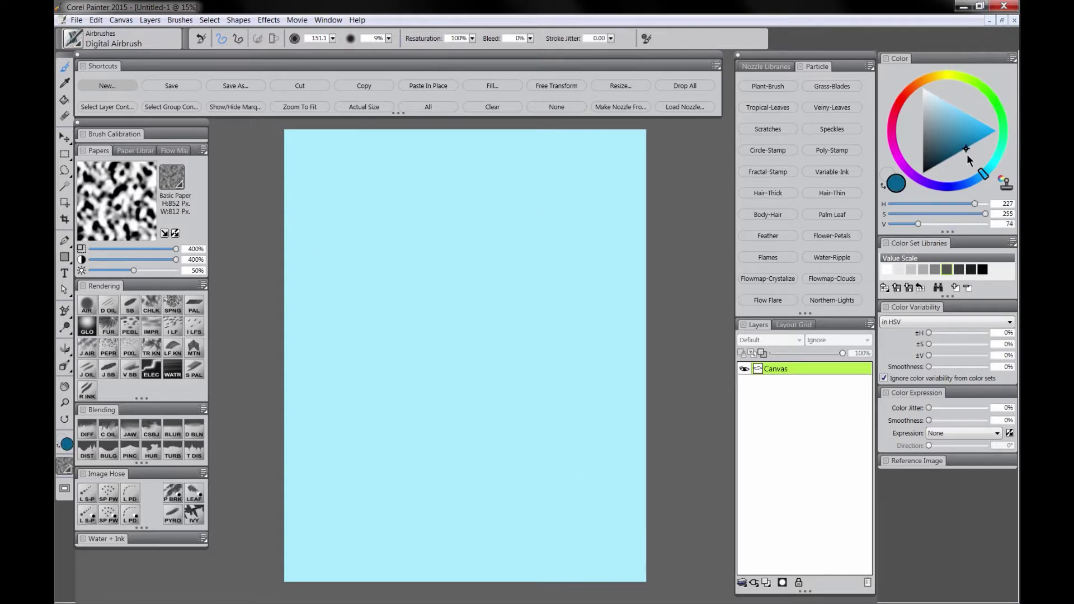
pyautogui.click(981, 177)
pyautogui.press('Tab')
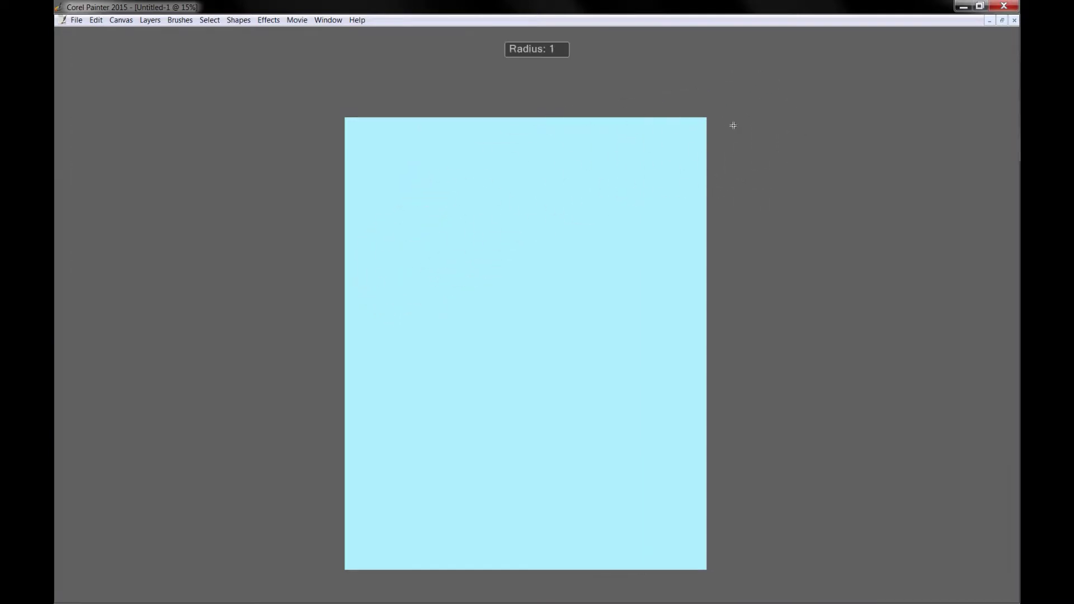
pyautogui.moveTo(817, 134)
pyautogui.mouseDown()
pyautogui.moveTo(636, 113)
pyautogui.moveTo(276, 129)
pyautogui.moveTo(451, 100)
pyautogui.moveTo(884, 155)
pyautogui.moveTo(549, 138)
pyautogui.moveTo(330, 173)
pyautogui.moveTo(812, 204)
pyautogui.moveTo(519, 193)
pyautogui.moveTo(342, 227)
pyautogui.moveTo(790, 269)
pyautogui.moveTo(393, 258)
pyautogui.moveTo(416, 275)
pyautogui.moveTo(759, 314)
pyautogui.moveTo(363, 319)
pyautogui.moveTo(486, 201)
pyautogui.moveTo(771, 125)
pyautogui.moveTo(244, 151)
pyautogui.moveTo(745, 149)
pyautogui.moveTo(613, 190)
pyautogui.mouseUp()
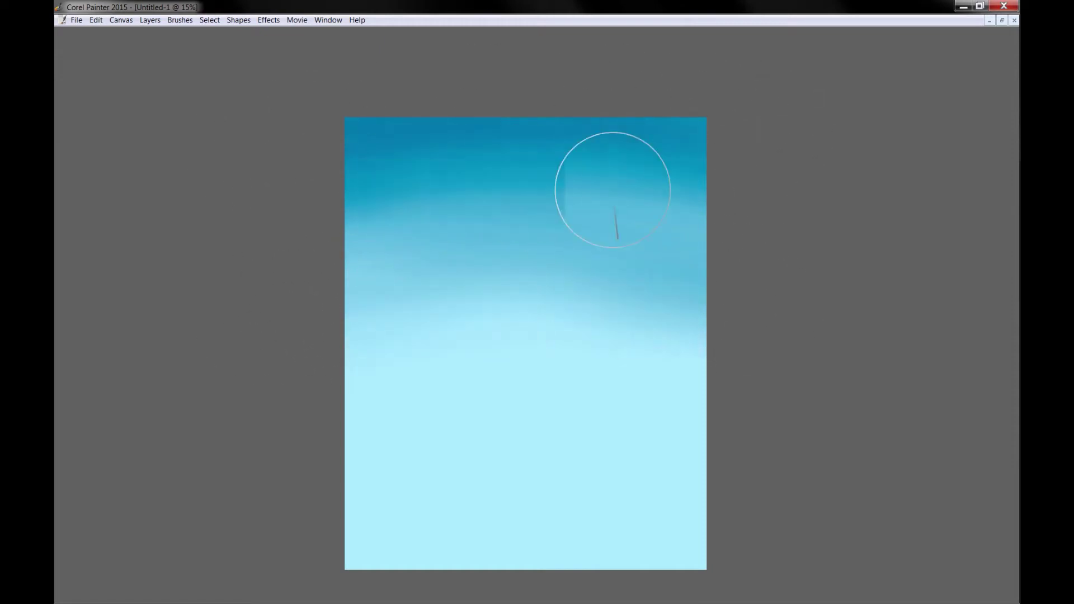
pyautogui.press('Tab')
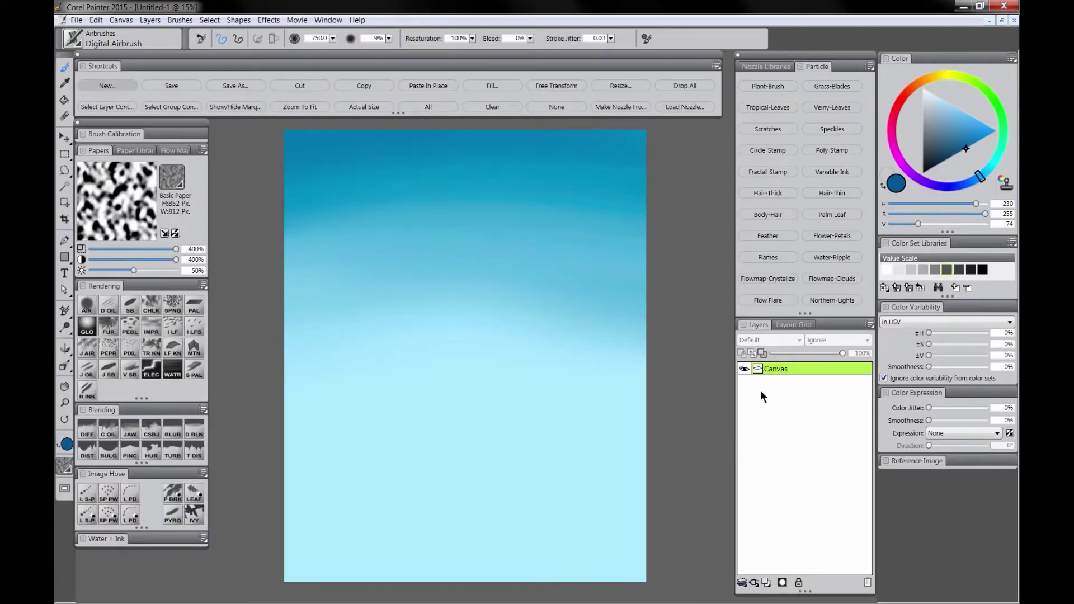
# Sample the light sky blue, shift it to a paler cyan and airbrush it over the lower part of the canvas.
pyautogui.keyDown('alt'); pyautogui.click(555, 437); pyautogui.keyUp('alt')
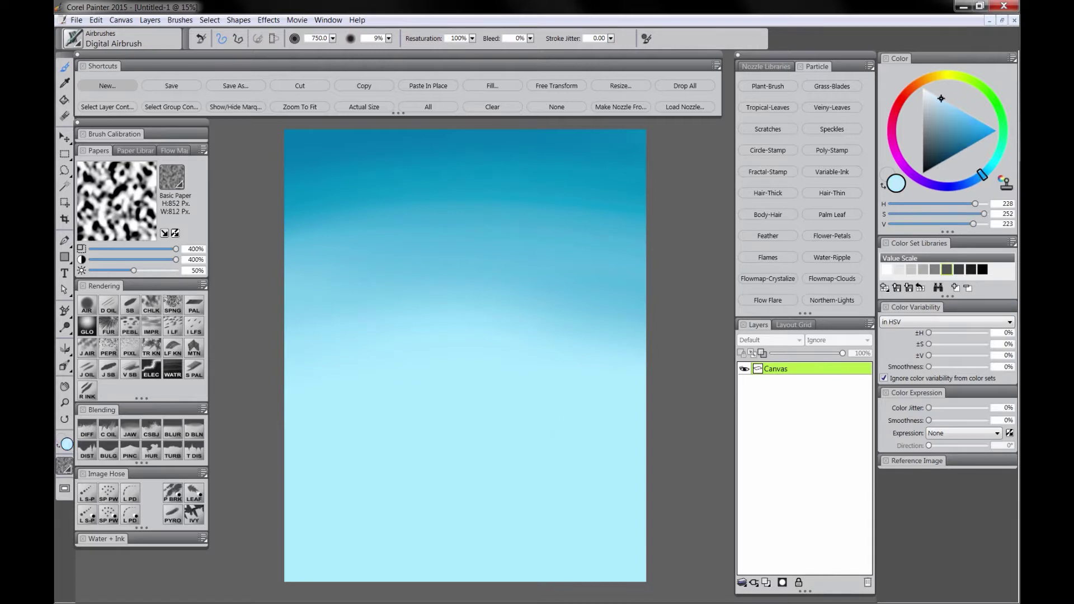
pyautogui.moveTo(930, 99); pyautogui.dragTo(938, 94)
pyautogui.click(989, 169)
pyautogui.press('Tab')
pyautogui.moveTo(506, 482)
pyautogui.mouseDown()
pyautogui.moveTo(508, 494)
pyautogui.moveTo(285, 468)
pyautogui.moveTo(596, 449)
pyautogui.mouseUp()
pyautogui.moveTo(772, 529)
pyautogui.mouseDown()
pyautogui.moveTo(329, 552)
pyautogui.moveTo(619, 579)
pyautogui.mouseUp()
pyautogui.press('Tab')
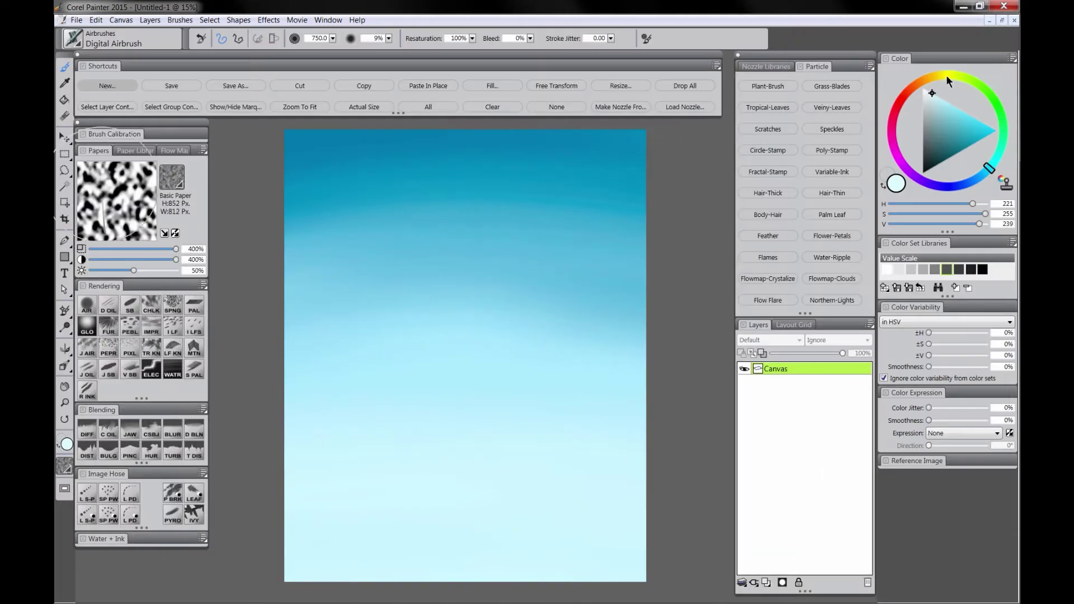
# Airbrush a very pale yellow glow in a horizontal band across the lower sky.
pyautogui.click(946, 75)
pyautogui.click(941, 99)
pyautogui.press('Tab')
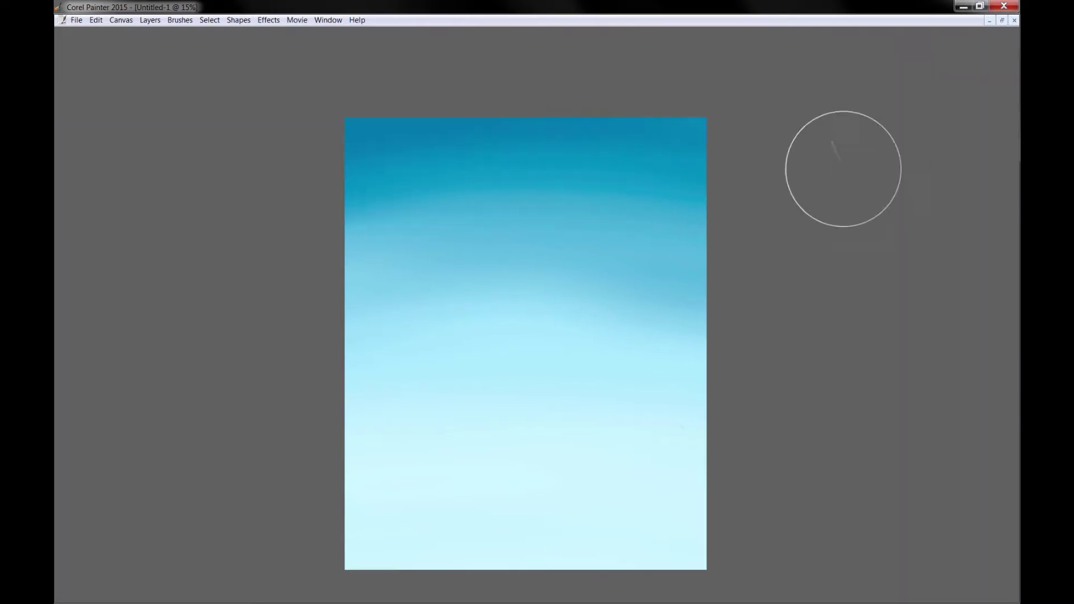
pyautogui.moveTo(755, 431)
pyautogui.mouseDown()
pyautogui.moveTo(319, 444)
pyautogui.moveTo(358, 464)
pyautogui.mouseUp()
pyautogui.moveTo(817, 497)
pyautogui.mouseDown()
pyautogui.moveTo(304, 457)
pyautogui.moveTo(711, 418)
pyautogui.moveTo(496, 384)
pyautogui.moveTo(794, 436)
pyautogui.mouseUp()
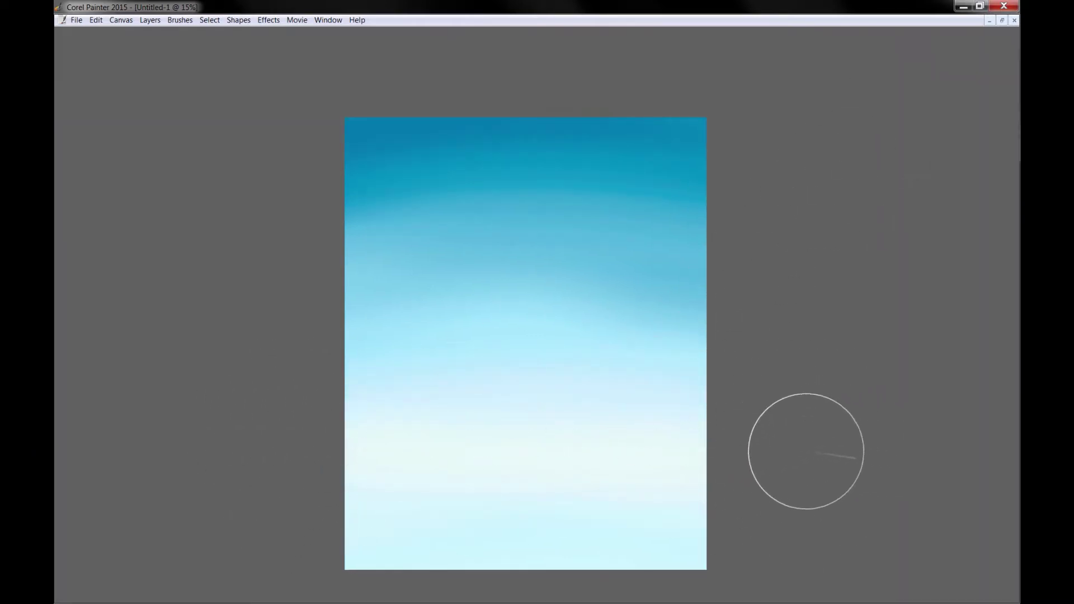
pyautogui.press('Tab')
# Add a new layer and name it "horizon".
pyautogui.click(767, 583)
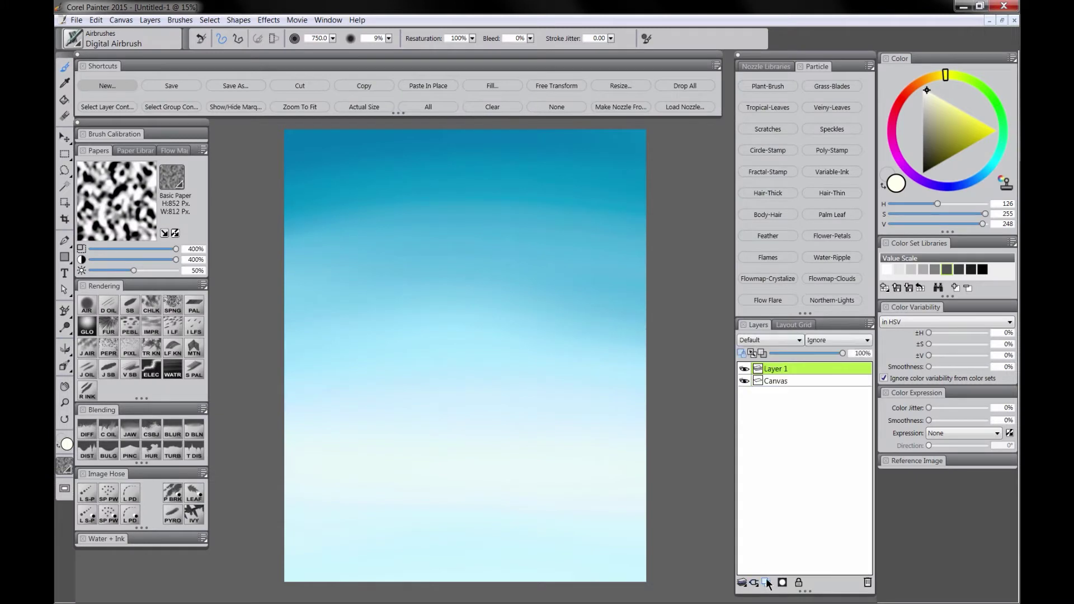
pyautogui.doubleClick(781, 371)
pyautogui.write('horizon')
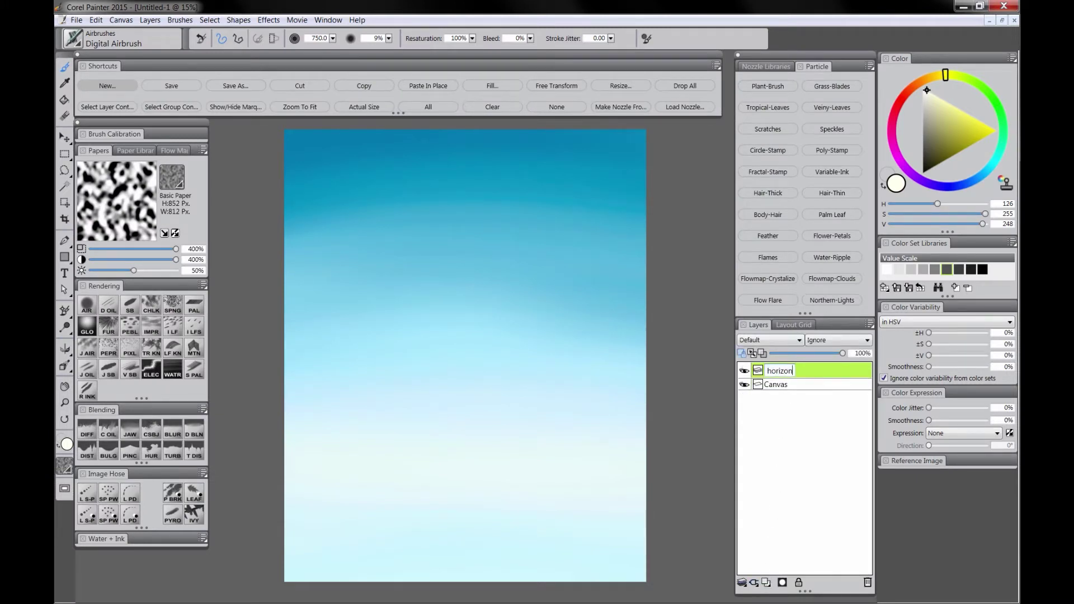
pyautogui.press('Return')
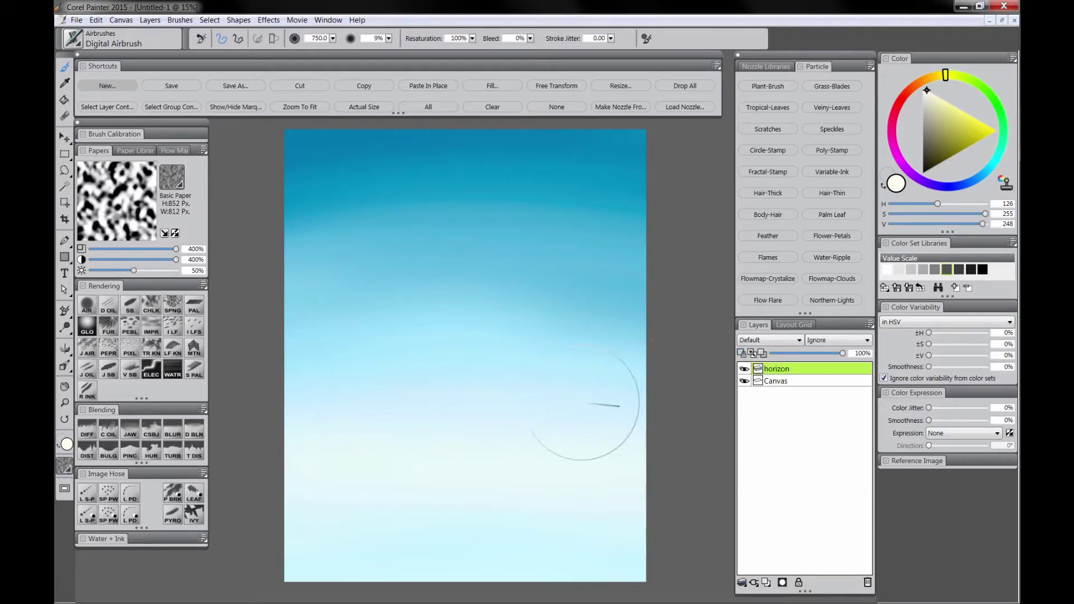
# Fill a full-width rectangular selection over roughly the lower quarter of the canvas with muted yellow-green at 100% opacity, and deselect it.
pyautogui.click(65, 154)
pyautogui.moveTo(282, 460); pyautogui.dragTo(656, 598)
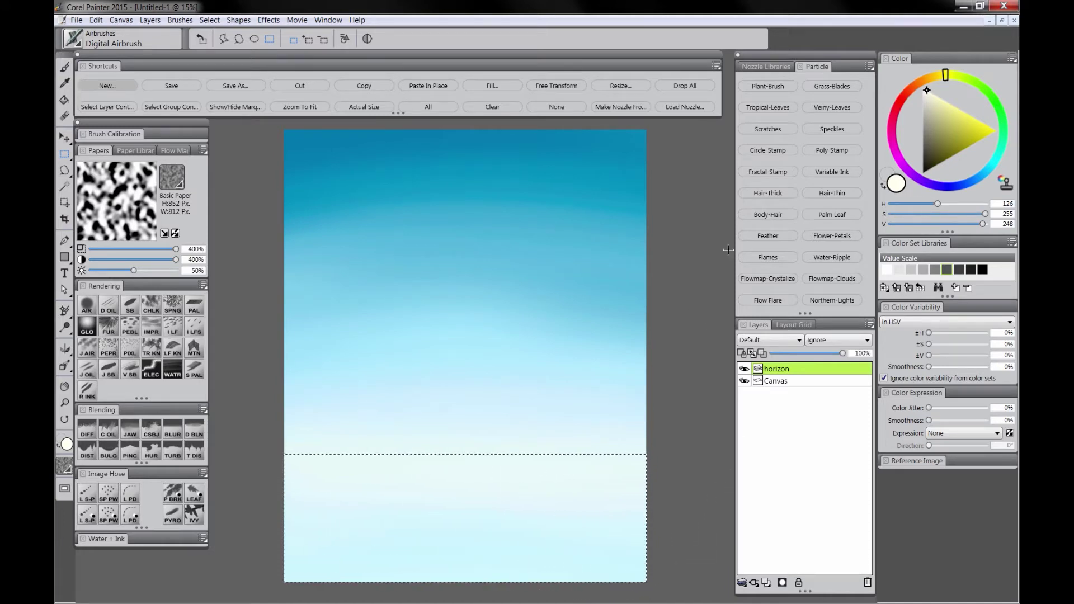
pyautogui.click(970, 79)
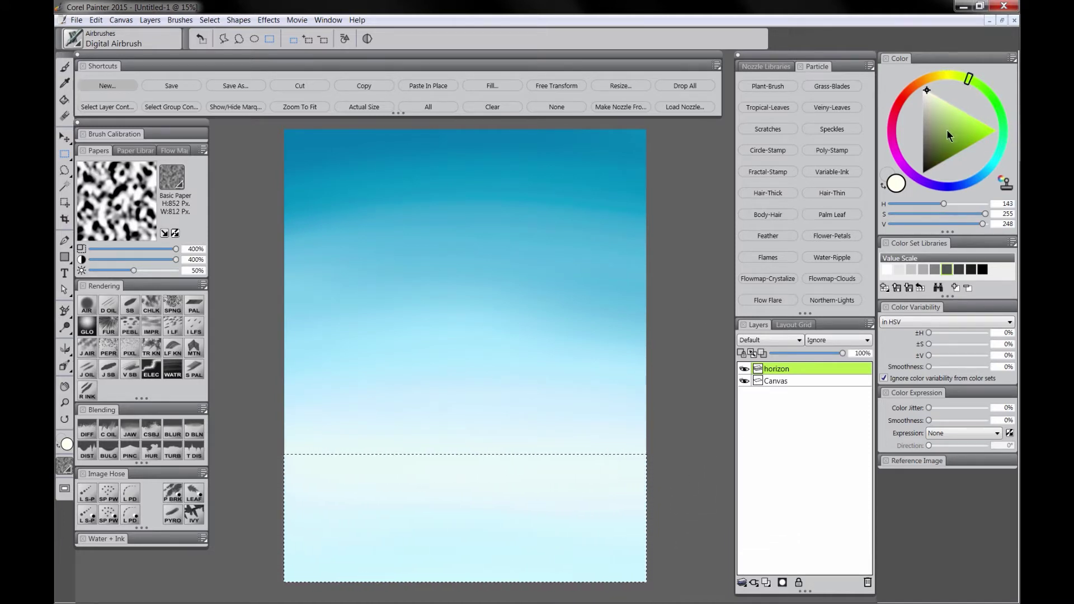
pyautogui.moveTo(947, 130); pyautogui.dragTo(944, 115)
pyautogui.click(500, 85)
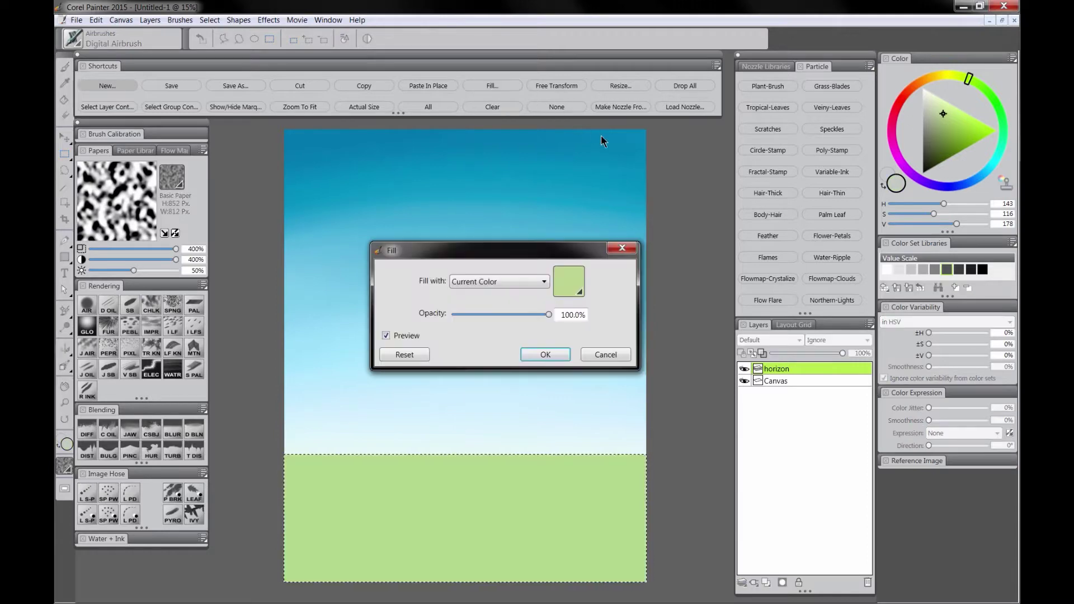
pyautogui.moveTo(969, 79); pyautogui.dragTo(959, 75)
pyautogui.click(943, 136)
pyautogui.moveTo(943, 137); pyautogui.dragTo(951, 132)
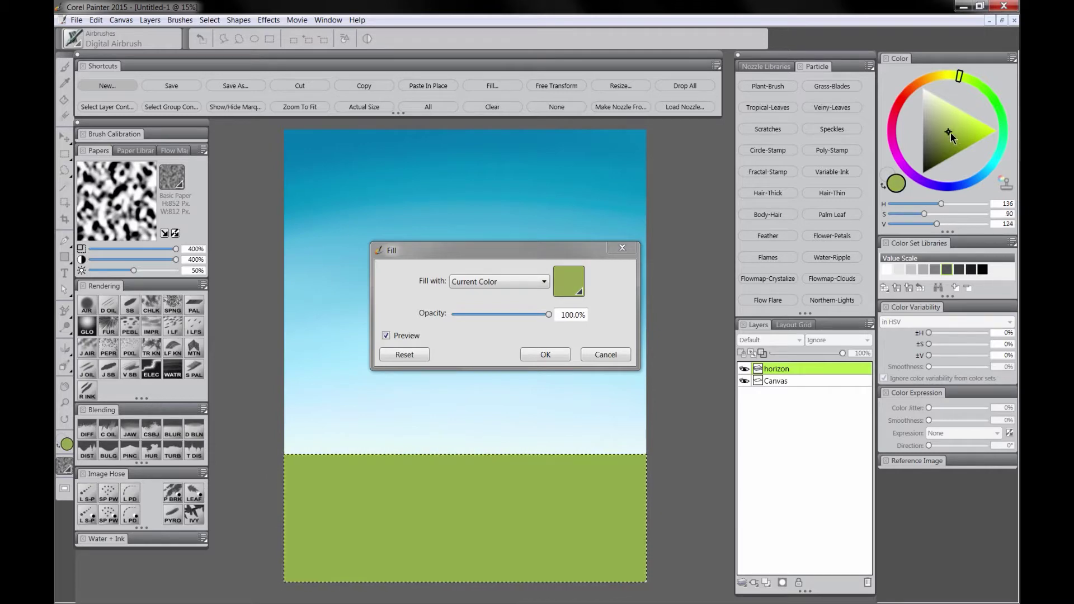
pyautogui.click(549, 358)
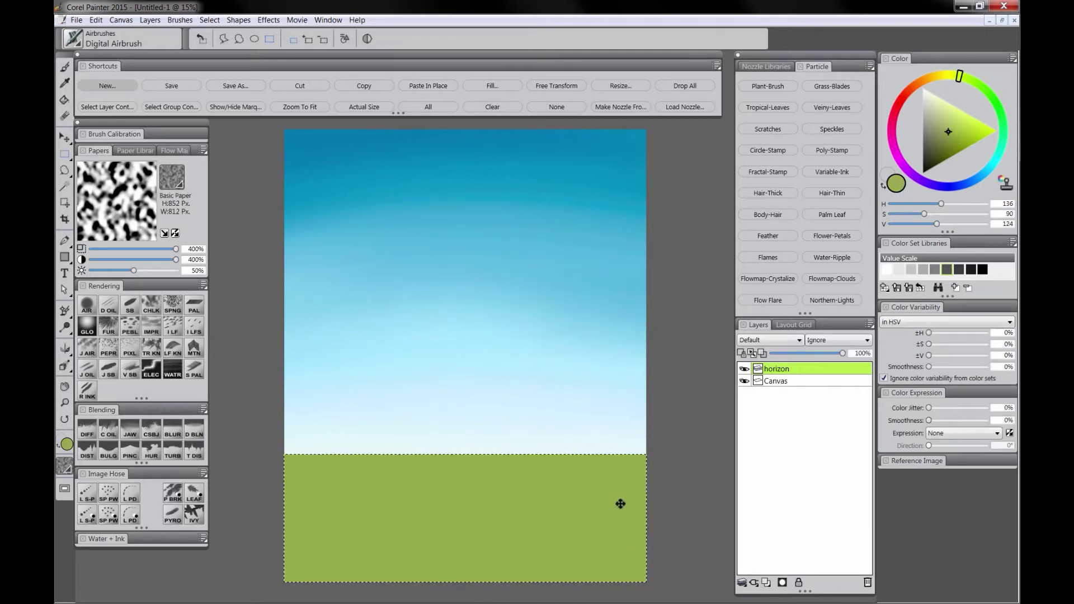
pyautogui.click(561, 107)
# Preserve the horizon layer's transparency and airbrush a darker green gradient over the lower part of the ground.
pyautogui.click(743, 354)
pyautogui.click(950, 150)
pyautogui.press('b')
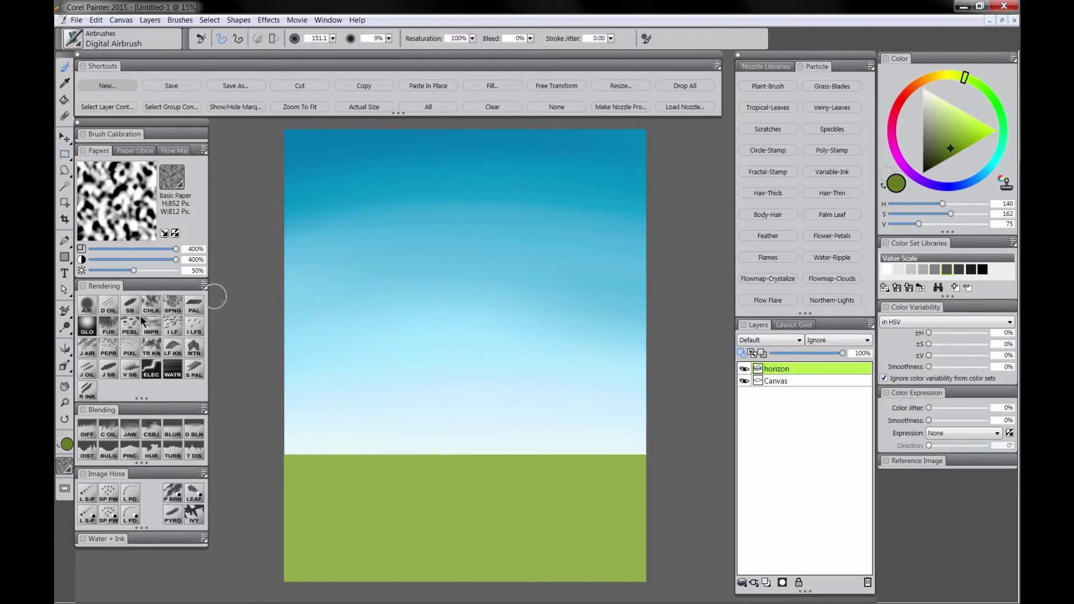
pyautogui.moveTo(687, 576)
pyautogui.mouseDown()
pyautogui.moveTo(264, 569)
pyautogui.moveTo(731, 568)
pyautogui.moveTo(283, 568)
pyautogui.moveTo(459, 529)
pyautogui.mouseUp()
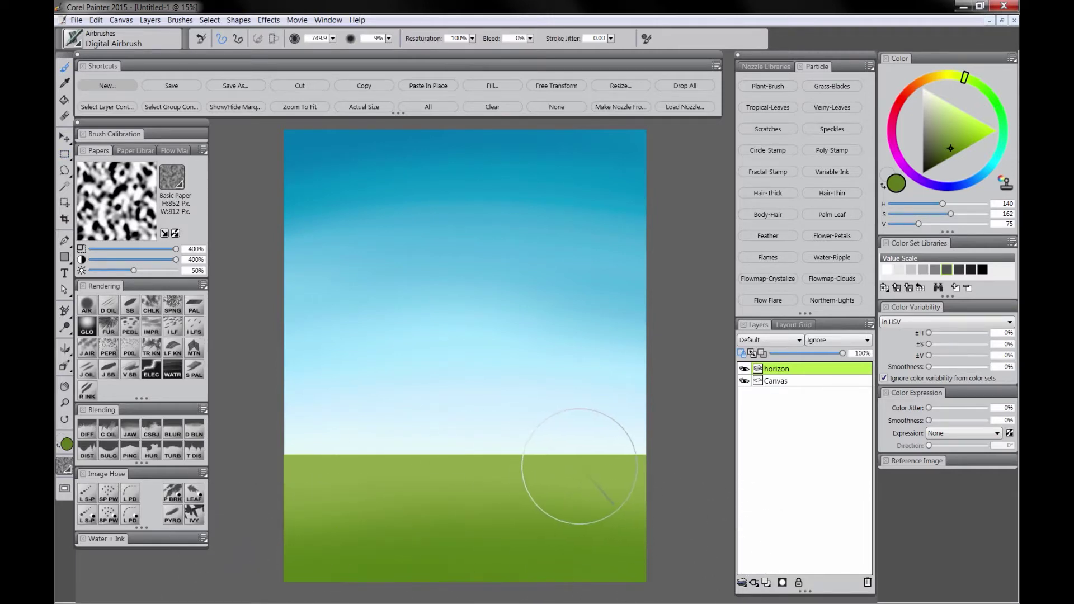
# Airbrush a light yellow-green across the upper part of the ground along the horizon line.
pyautogui.keyDown('alt'); pyautogui.click(582, 458); pyautogui.keyUp('alt')
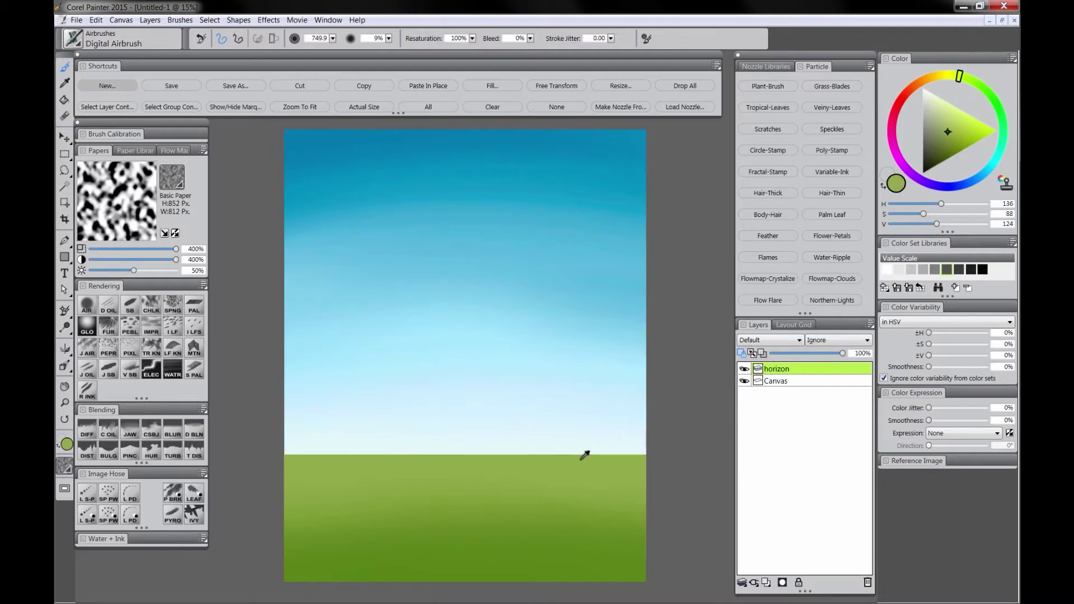
pyautogui.click(962, 114)
pyautogui.moveTo(635, 416)
pyautogui.mouseDown()
pyautogui.moveTo(681, 457)
pyautogui.moveTo(229, 435)
pyautogui.moveTo(610, 441)
pyautogui.moveTo(210, 457)
pyautogui.moveTo(691, 486)
pyautogui.moveTo(219, 490)
pyautogui.moveTo(685, 436)
pyautogui.mouseUp()
# Reduce the airbrush size to 215.2 and paint light yellow-green streaks fanning from the horizon down across the field.
pyautogui.press('[')
pyautogui.press('[')
pyautogui.press('[')
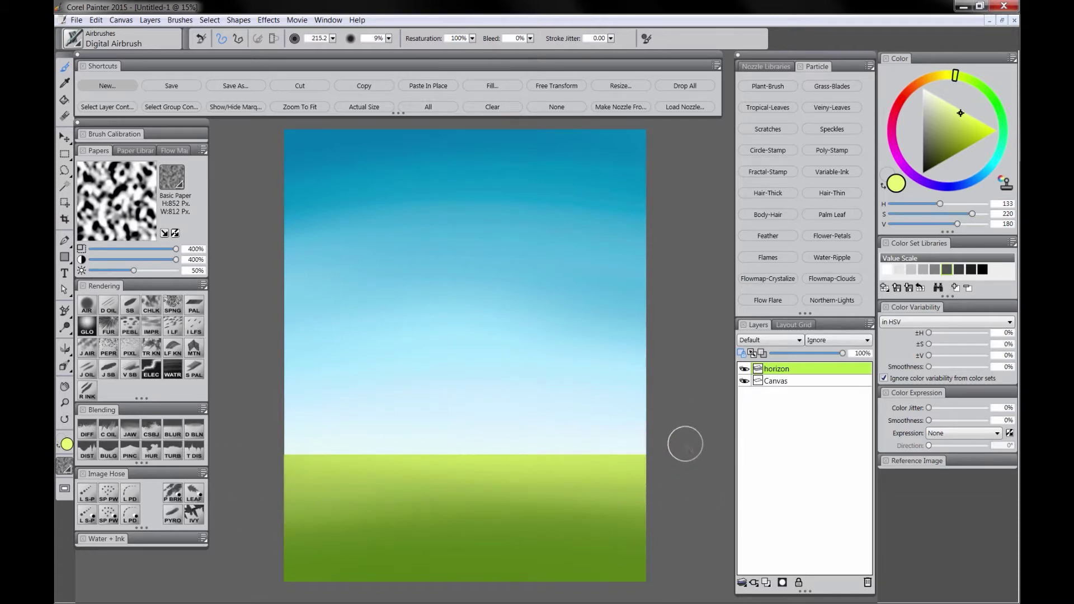
pyautogui.moveTo(615, 462); pyautogui.dragTo(271, 568)
pyautogui.moveTo(621, 458); pyautogui.dragTo(306, 534)
pyautogui.moveTo(679, 447); pyautogui.dragTo(209, 504)
pyautogui.moveTo(619, 467)
pyautogui.mouseDown()
pyautogui.moveTo(624, 454)
pyautogui.moveTo(480, 557)
pyautogui.moveTo(653, 456)
pyautogui.moveTo(559, 580)
pyautogui.mouseUp()
pyautogui.moveTo(623, 502)
pyautogui.mouseDown()
pyautogui.moveTo(620, 549)
pyautogui.moveTo(644, 487)
pyautogui.moveTo(625, 595)
pyautogui.moveTo(648, 489)
pyautogui.moveTo(657, 582)
pyautogui.mouseUp()
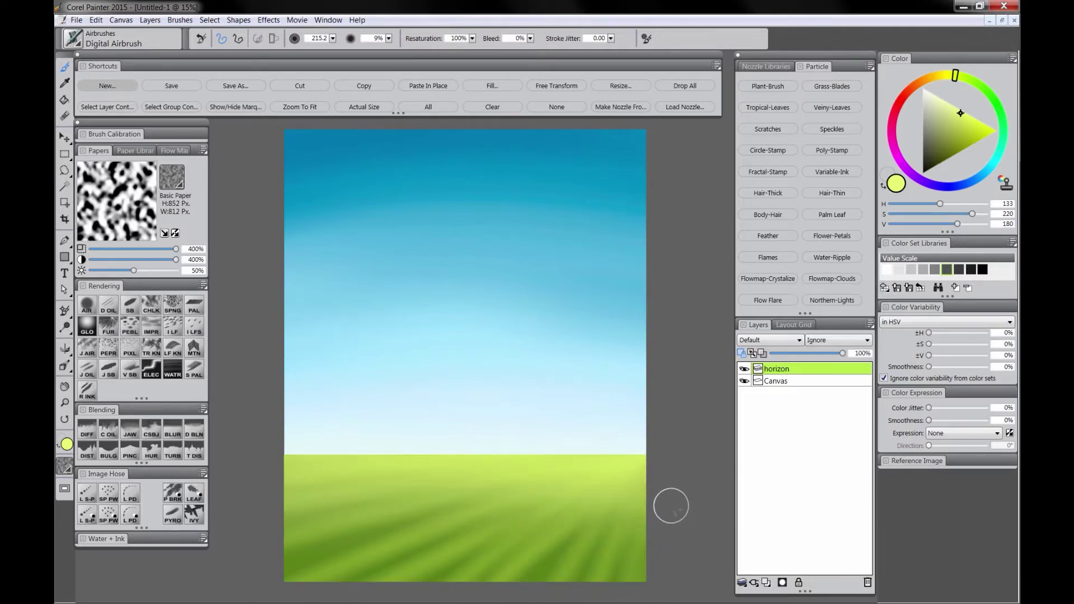
# Blend the field's streaks with Diffuse Blur and Distorto, and brighten the ground along the horizon with the Digital Airbrush.
pyautogui.click(92, 435)
pyautogui.moveTo(325, 475)
pyautogui.mouseDown()
pyautogui.moveTo(314, 499)
pyautogui.moveTo(357, 504)
pyautogui.moveTo(359, 537)
pyautogui.moveTo(333, 554)
pyautogui.moveTo(430, 543)
pyautogui.moveTo(428, 507)
pyautogui.moveTo(466, 507)
pyautogui.moveTo(479, 529)
pyautogui.moveTo(449, 564)
pyautogui.moveTo(576, 558)
pyautogui.moveTo(601, 547)
pyautogui.moveTo(567, 513)
pyautogui.moveTo(619, 476)
pyautogui.moveTo(617, 500)
pyautogui.moveTo(626, 484)
pyautogui.moveTo(597, 477)
pyautogui.moveTo(653, 523)
pyautogui.mouseUp()
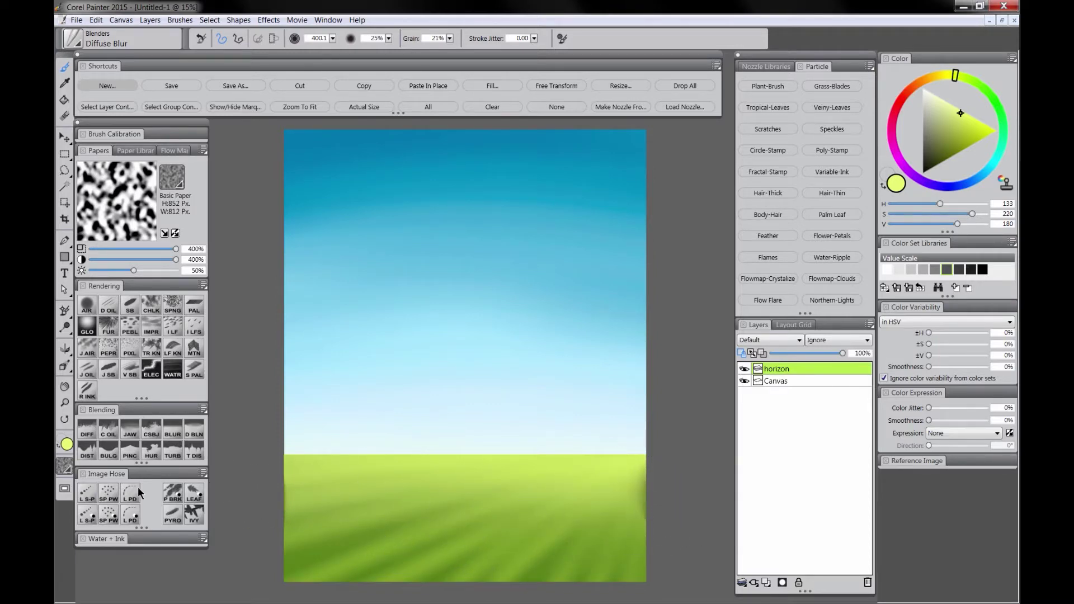
pyautogui.click(88, 453)
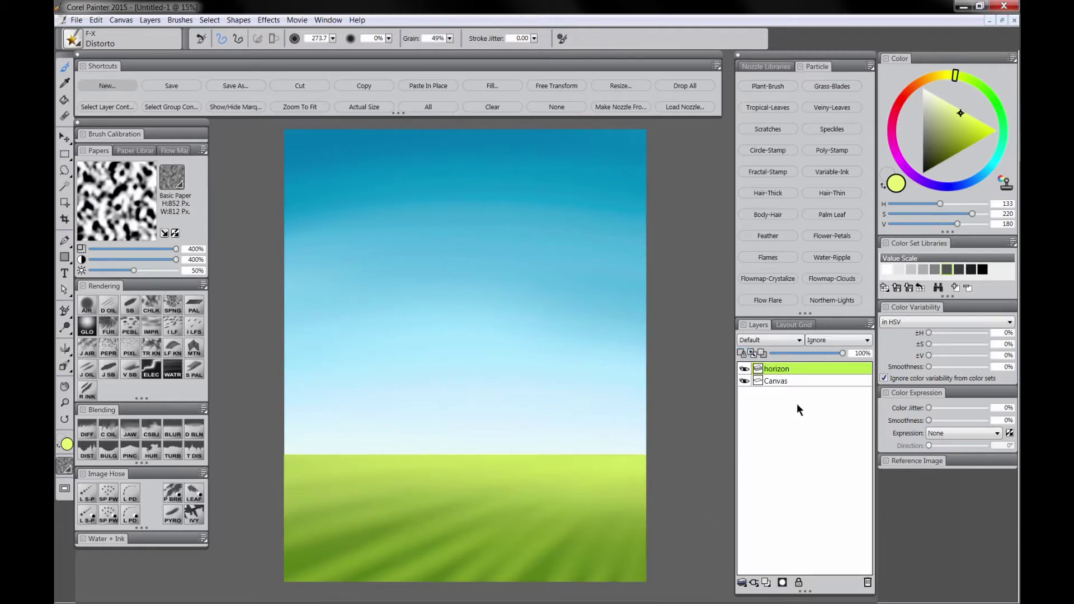
pyautogui.click(93, 432)
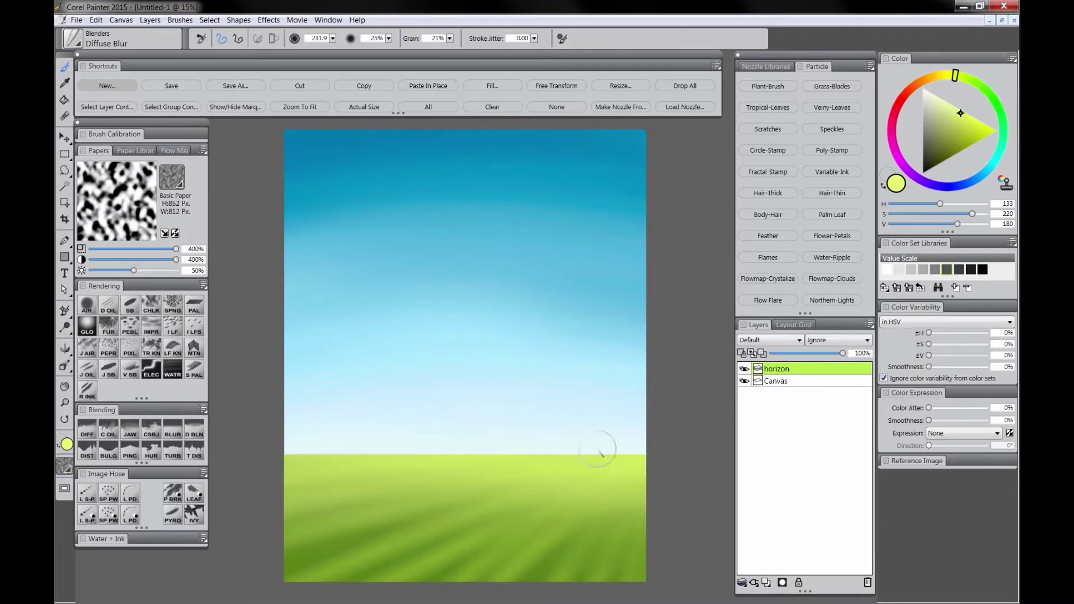
pyautogui.click(88, 307)
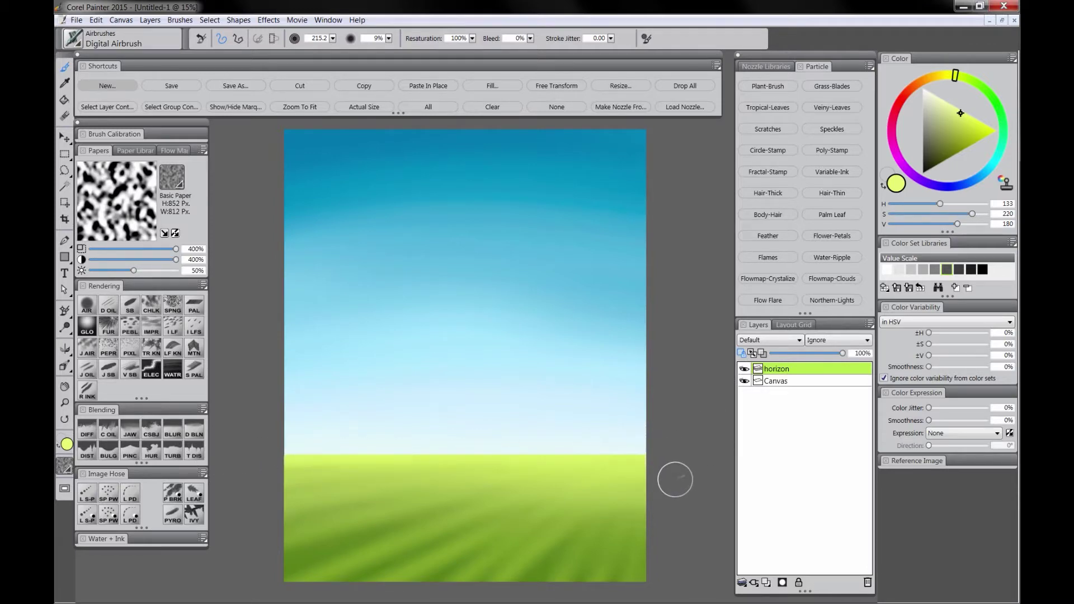
# Add a new layer and name it "hills".
pyautogui.click(767, 584)
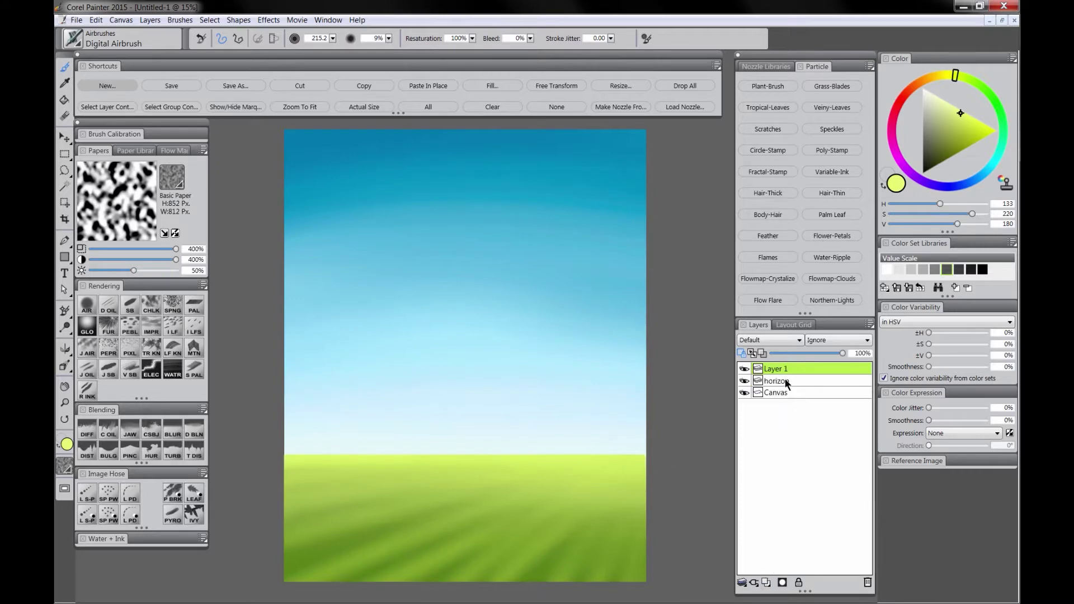
pyautogui.doubleClick(786, 373)
pyautogui.write('hills')
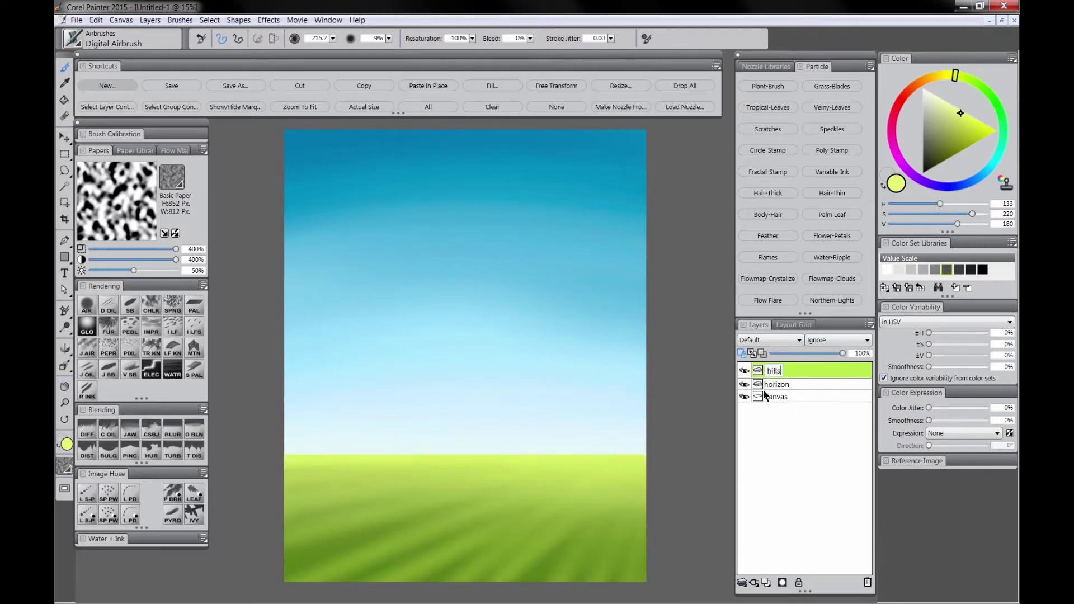
pyautogui.press('Return')
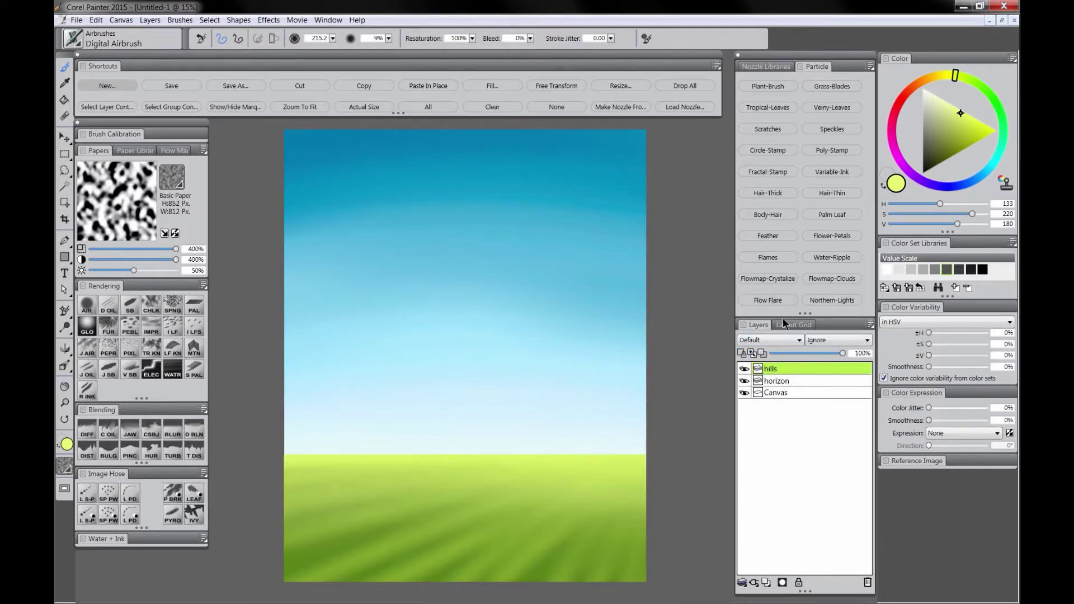
# Paint low greyish-purple distant hills along the horizon with the Mountain Knife brush, and move the hills layer below the horizon layer.
pyautogui.click(946, 187)
pyautogui.click(932, 129)
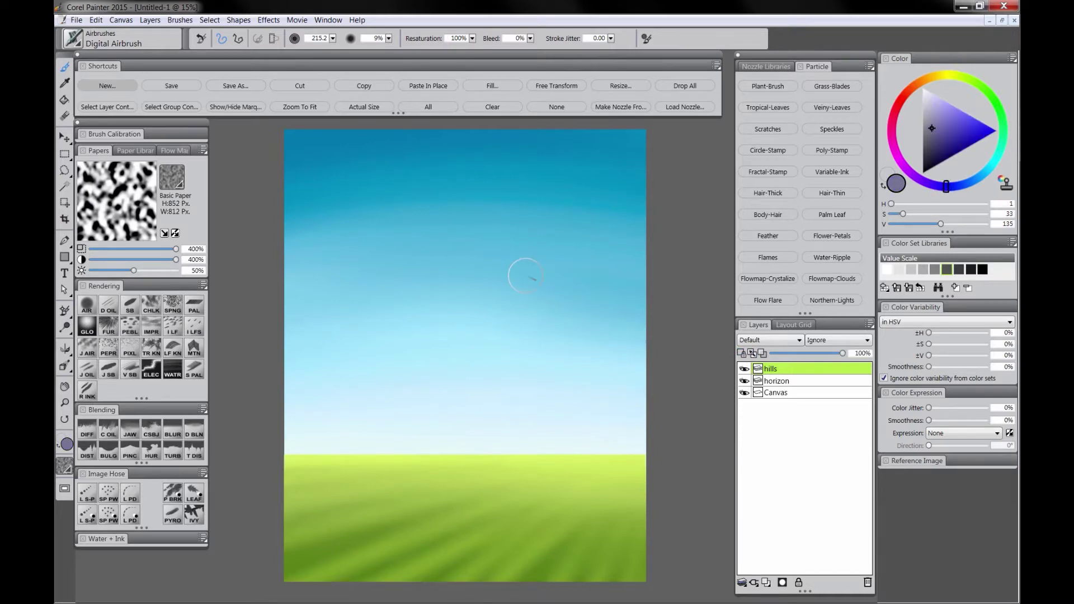
pyautogui.click(201, 348)
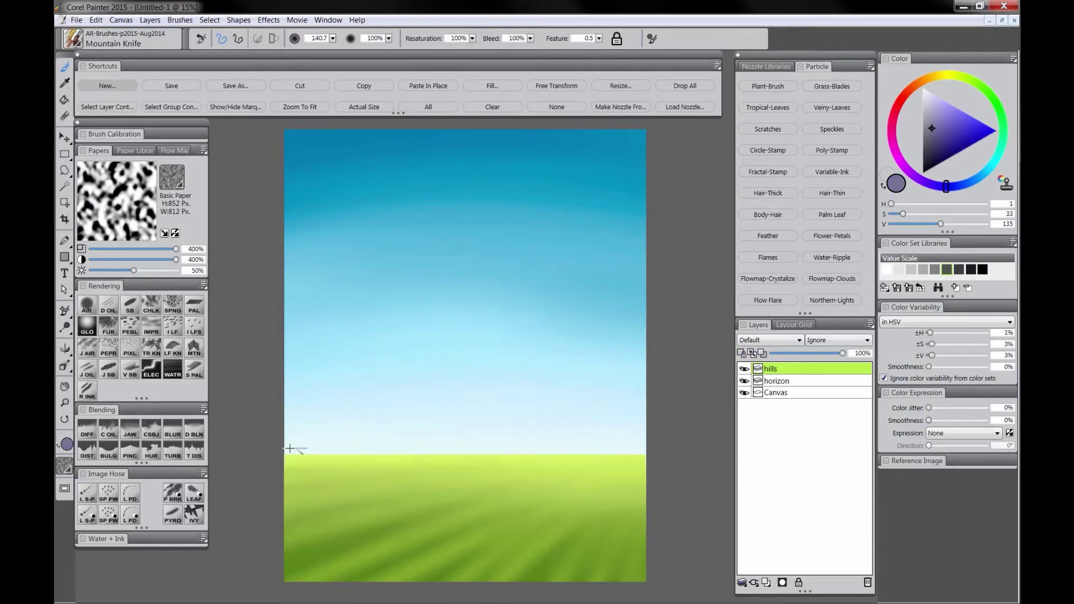
pyautogui.moveTo(785, 380); pyautogui.dragTo(783, 387)
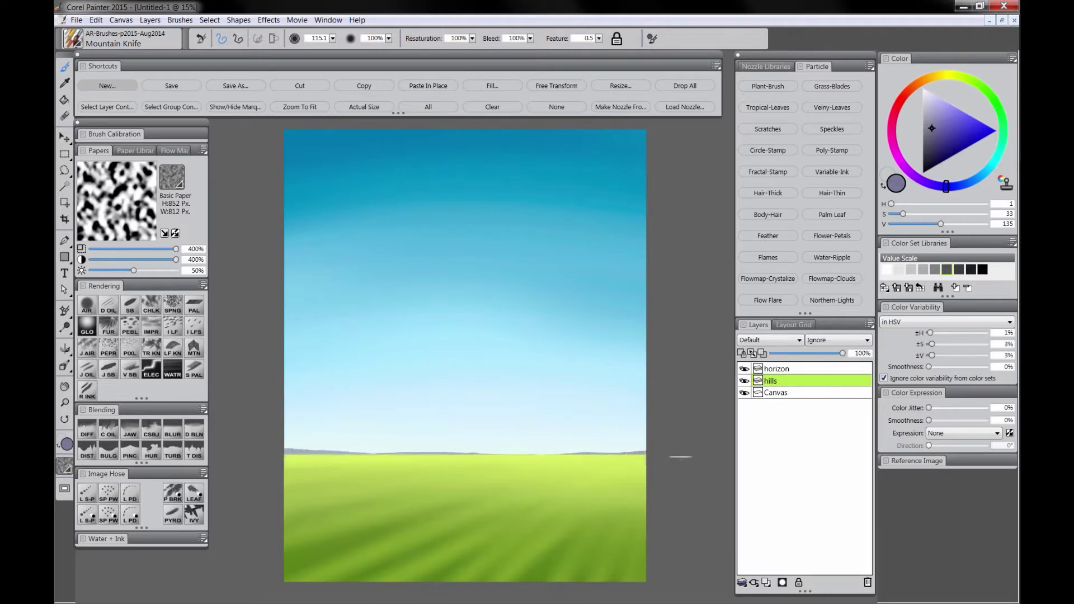
# Soften the distant hills with Diffuse Blur, and lighten them with the Digital Airbrush using pale blue sampled from the sky above the horizon.
pyautogui.click(88, 429)
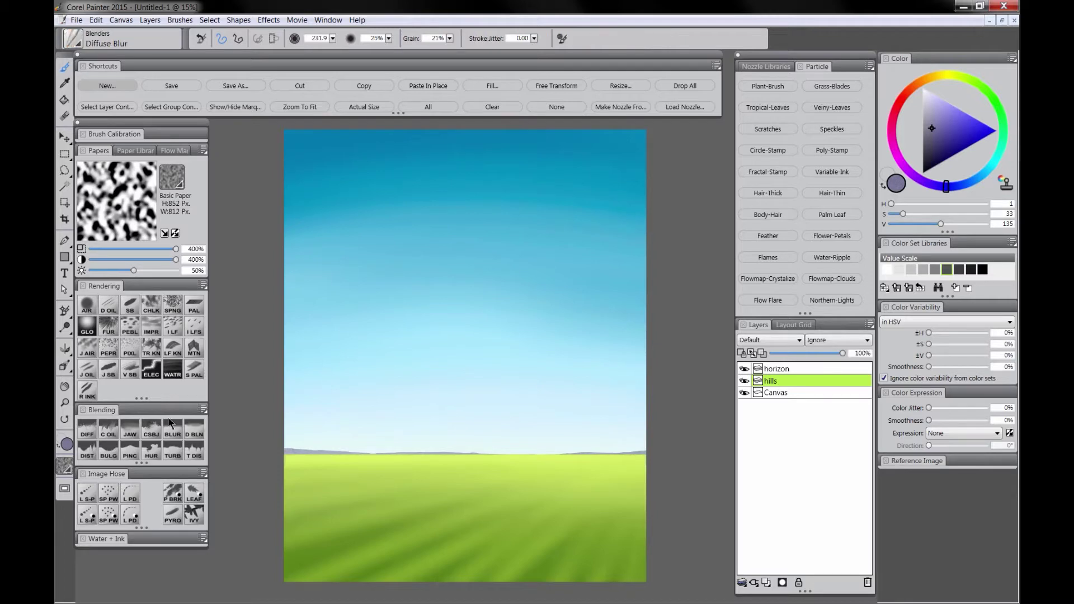
pyautogui.keyDown('ctrl'); pyautogui.keyDown('alt'); pyautogui.moveTo(314, 427); pyautogui.dragTo(322, 452); pyautogui.keyUp('alt'); pyautogui.keyUp('ctrl')
pyautogui.click(88, 307)
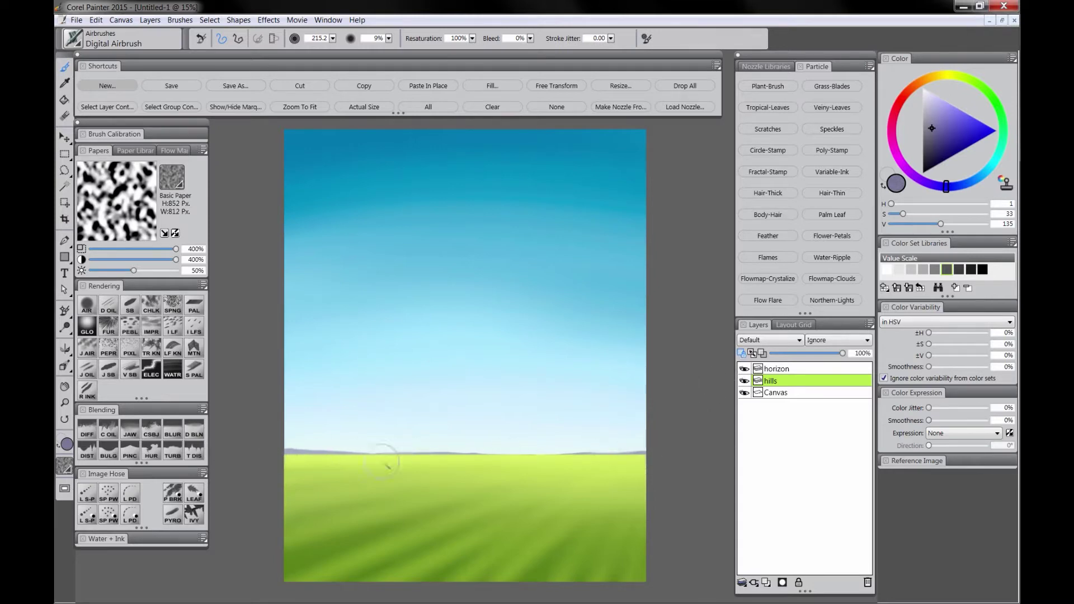
pyautogui.keyDown('alt'); pyautogui.click(512, 451); pyautogui.keyUp('alt')
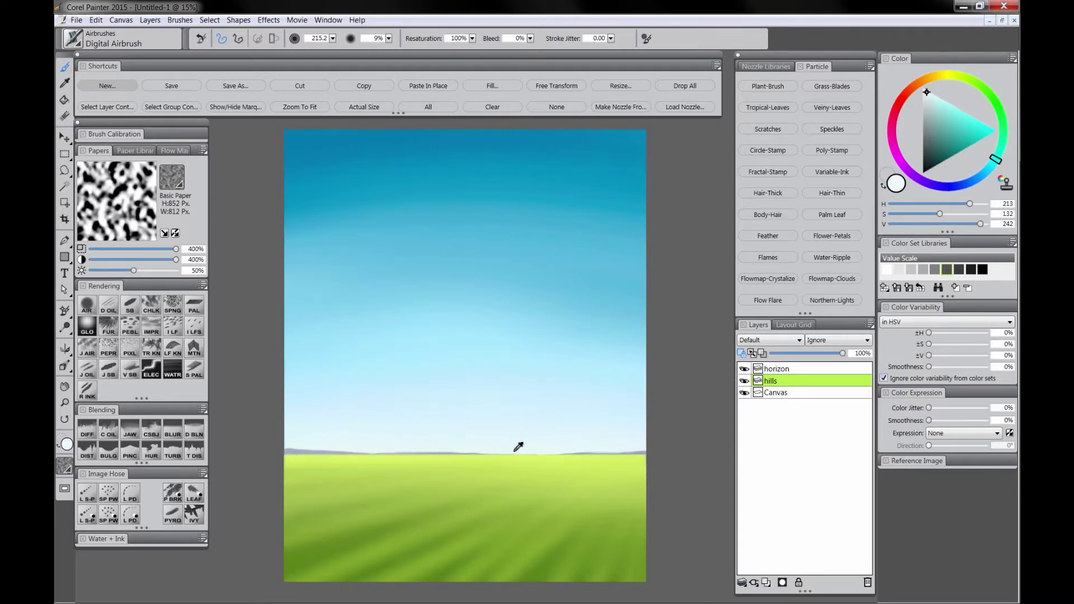
pyautogui.moveTo(622, 447); pyautogui.dragTo(645, 465)
# Choose a medium brown (H 105, S 207, V 73) and add a layer named "trunk" above the horizon layer.
pyautogui.click(921, 88)
pyautogui.click(957, 150)
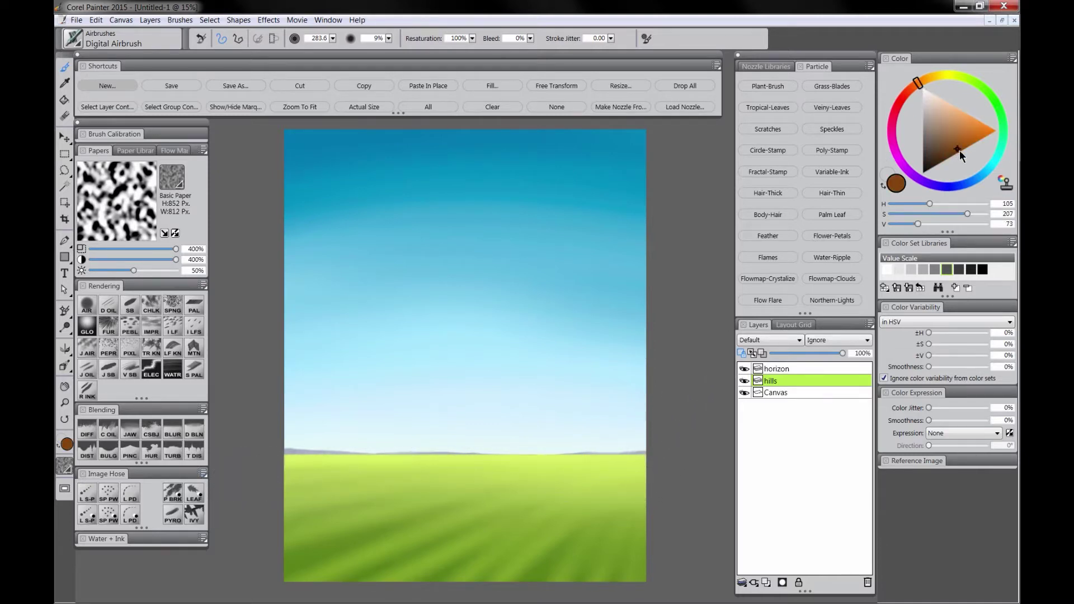
pyautogui.click(766, 369)
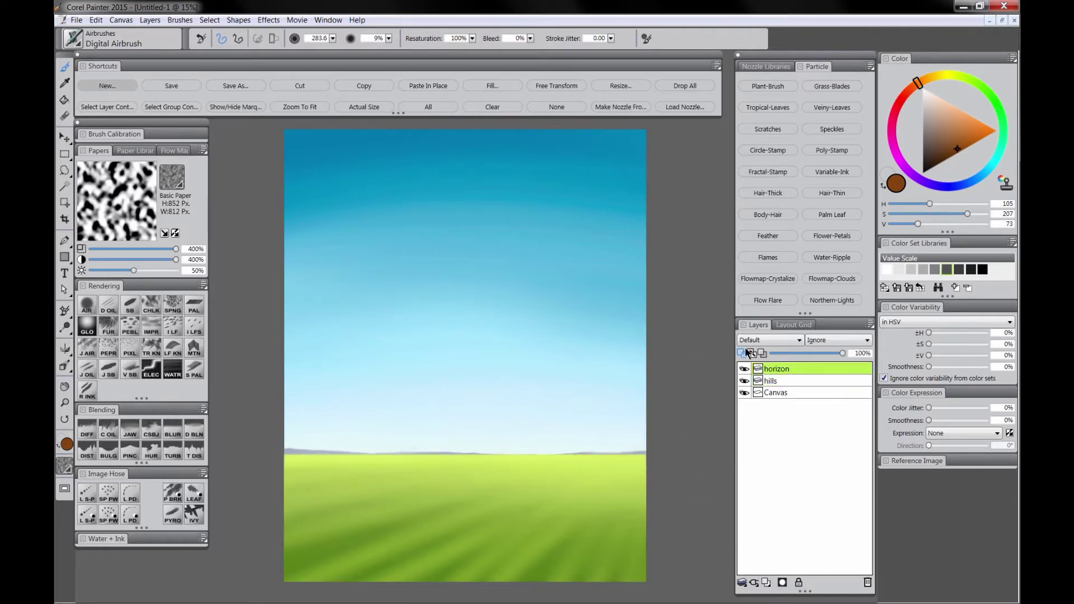
pyautogui.click(765, 583)
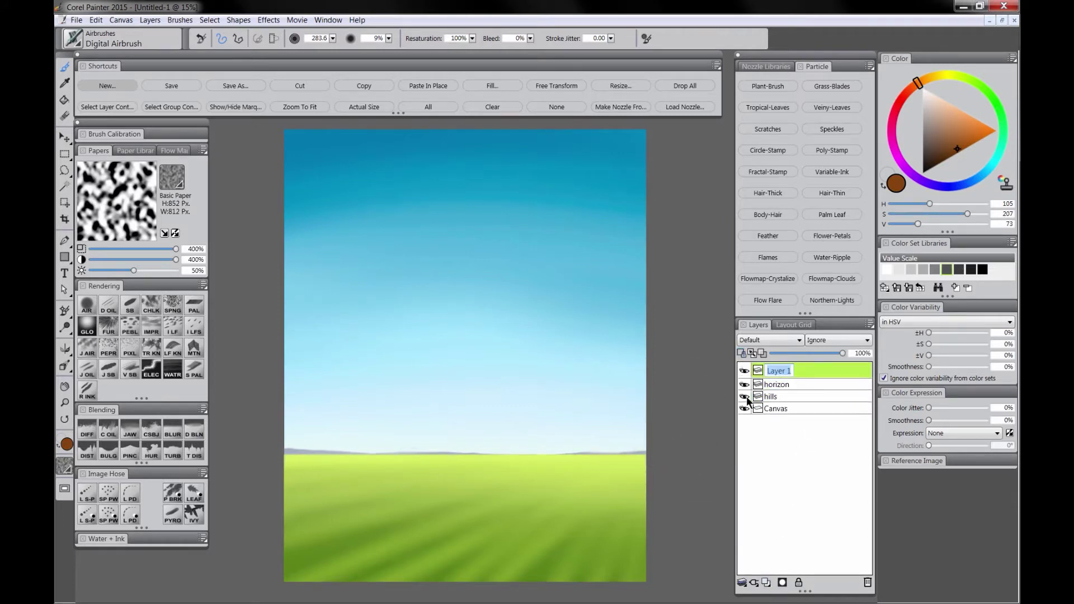
pyautogui.write('trunk')
pyautogui.press('Return')
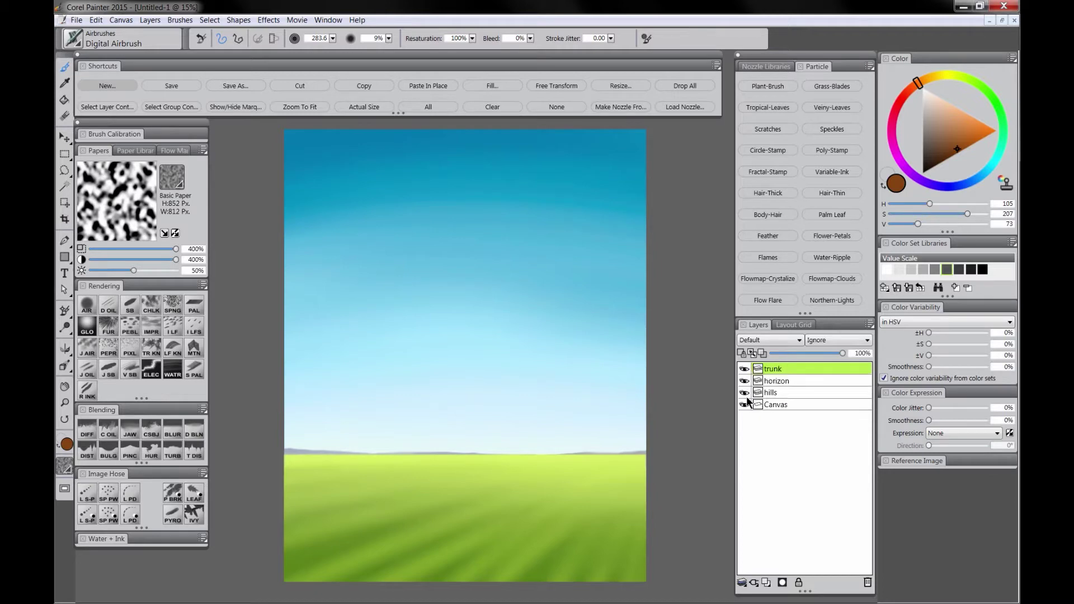
# Paint a slender, tapering tree trunk in dark brown (V 31) with the Jitter Scratchboard brush, from the canvas bottom up into the sky.
pyautogui.click(108, 370)
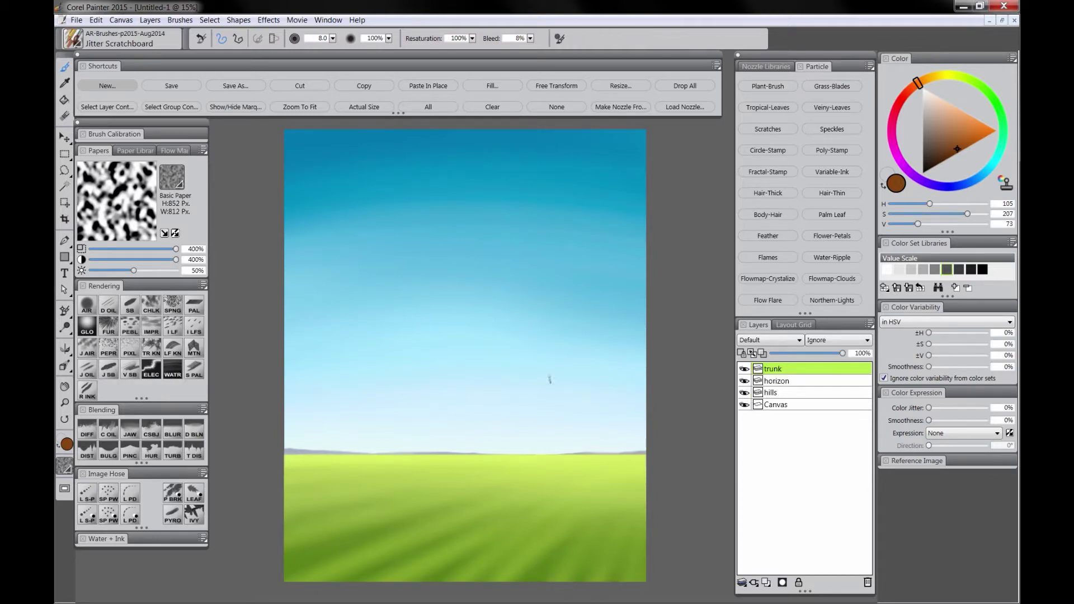
pyautogui.click(937, 164)
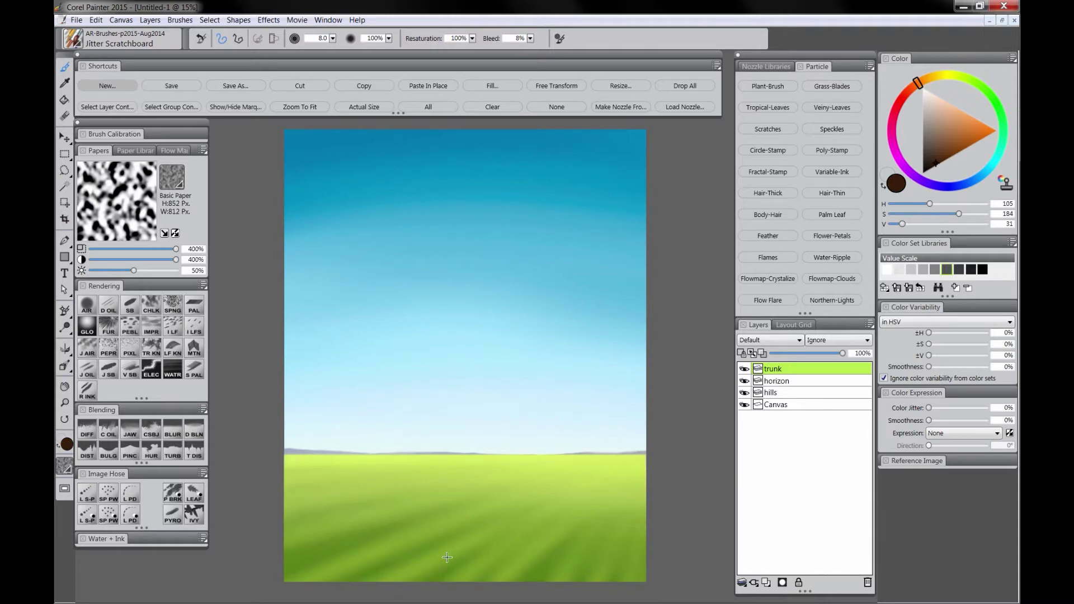
pyautogui.moveTo(444, 582)
pyautogui.mouseDown()
pyautogui.moveTo(476, 308)
pyautogui.moveTo(483, 269)
pyautogui.mouseUp()
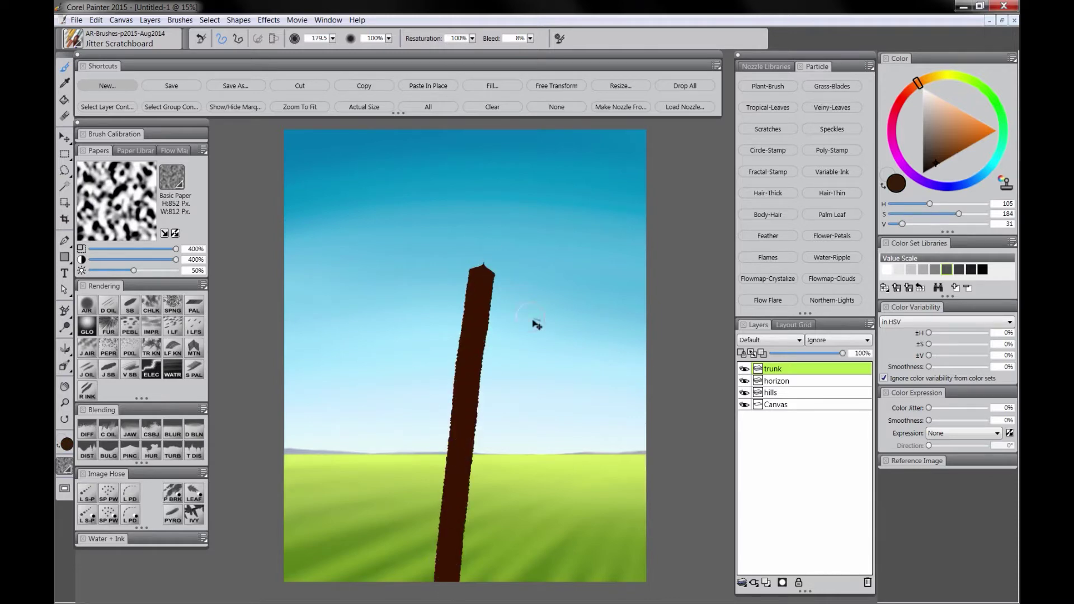
pyautogui.hotkey('ctrl', 'z')
pyautogui.moveTo(555, 575)
pyautogui.mouseDown()
pyautogui.moveTo(522, 373)
pyautogui.moveTo(508, 142)
pyautogui.mouseUp()
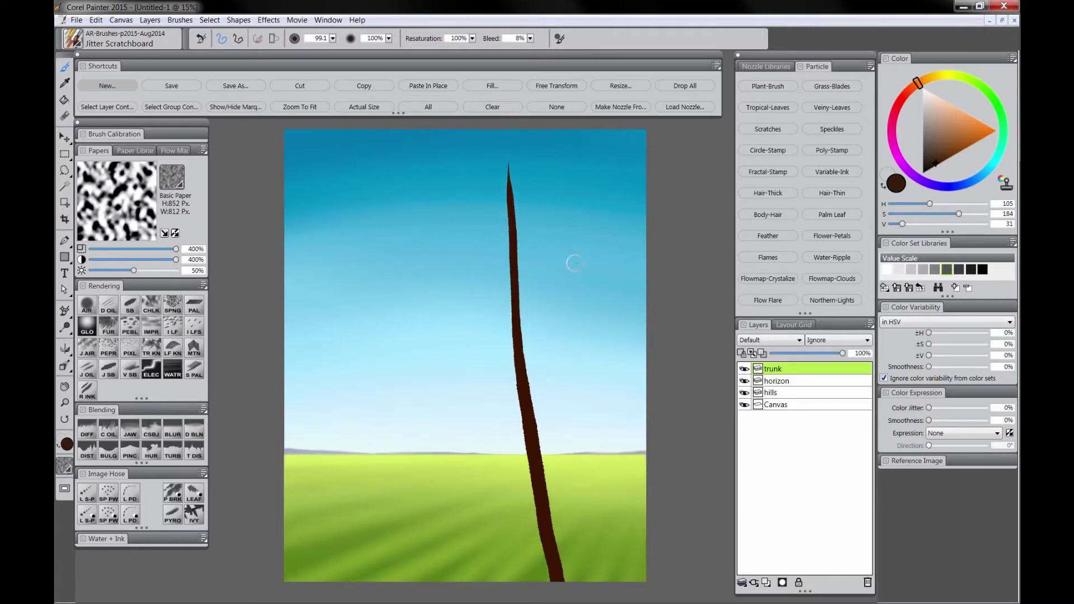
# Paint two main limbs forking off either side of the trunk, plus a tapering side branch near the treetop.
pyautogui.moveTo(534, 433)
pyautogui.mouseDown()
pyautogui.moveTo(557, 336)
pyautogui.moveTo(616, 213)
pyautogui.mouseUp()
pyautogui.moveTo(516, 364)
pyautogui.mouseDown()
pyautogui.moveTo(502, 334)
pyautogui.moveTo(384, 252)
pyautogui.mouseUp()
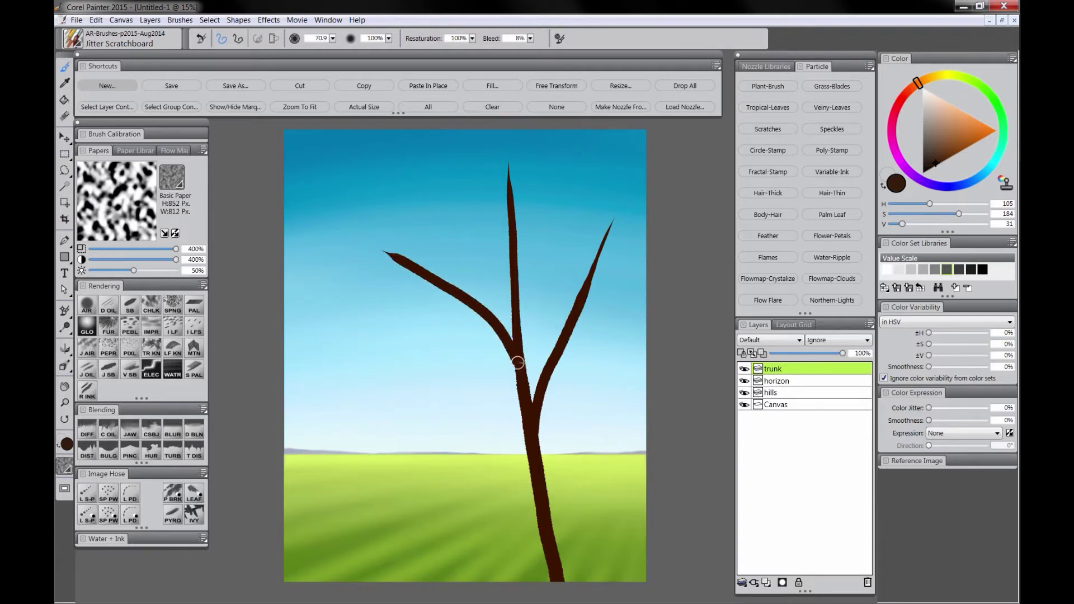
pyautogui.moveTo(516, 280); pyautogui.dragTo(575, 185)
pyautogui.hotkey('ctrl', 'z')
pyautogui.moveTo(526, 236); pyautogui.dragTo(563, 187)
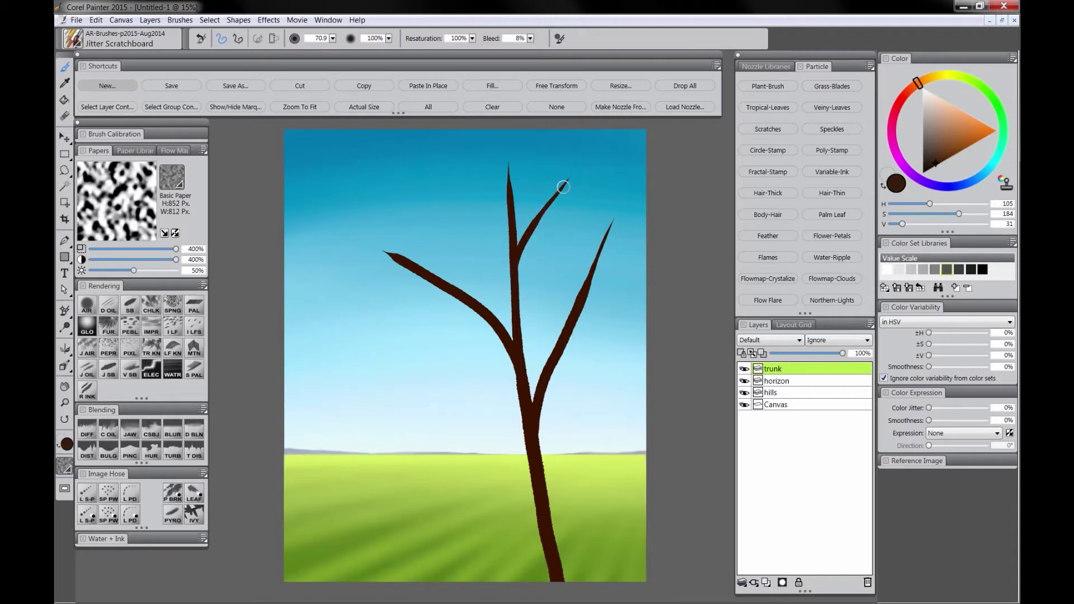
# Add tapering secondary branches to the treetop and to the left and right limbs.
pyautogui.moveTo(513, 219); pyautogui.dragTo(477, 177)
pyautogui.moveTo(508, 167)
pyautogui.mouseDown()
pyautogui.moveTo(517, 145)
pyautogui.moveTo(486, 135)
pyautogui.mouseUp()
pyautogui.moveTo(470, 310); pyautogui.dragTo(348, 321)
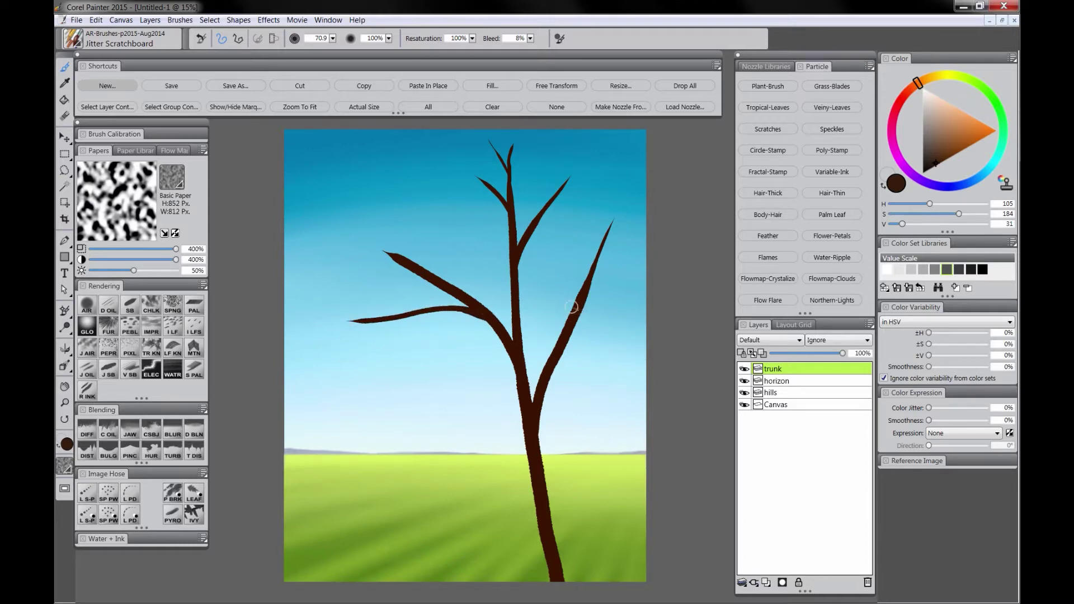
pyautogui.moveTo(382, 250)
pyautogui.mouseDown()
pyautogui.moveTo(332, 197)
pyautogui.moveTo(378, 242)
pyautogui.moveTo(365, 234)
pyautogui.moveTo(365, 260)
pyautogui.moveTo(310, 263)
pyautogui.mouseUp()
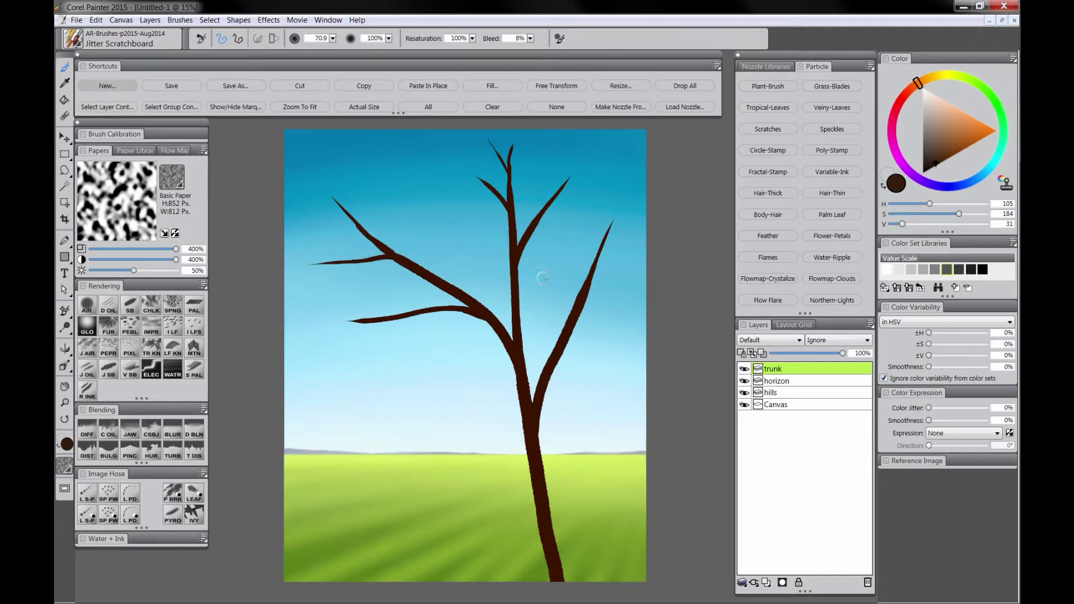
pyautogui.moveTo(559, 350); pyautogui.dragTo(669, 301)
pyautogui.moveTo(574, 314); pyautogui.dragTo(573, 234)
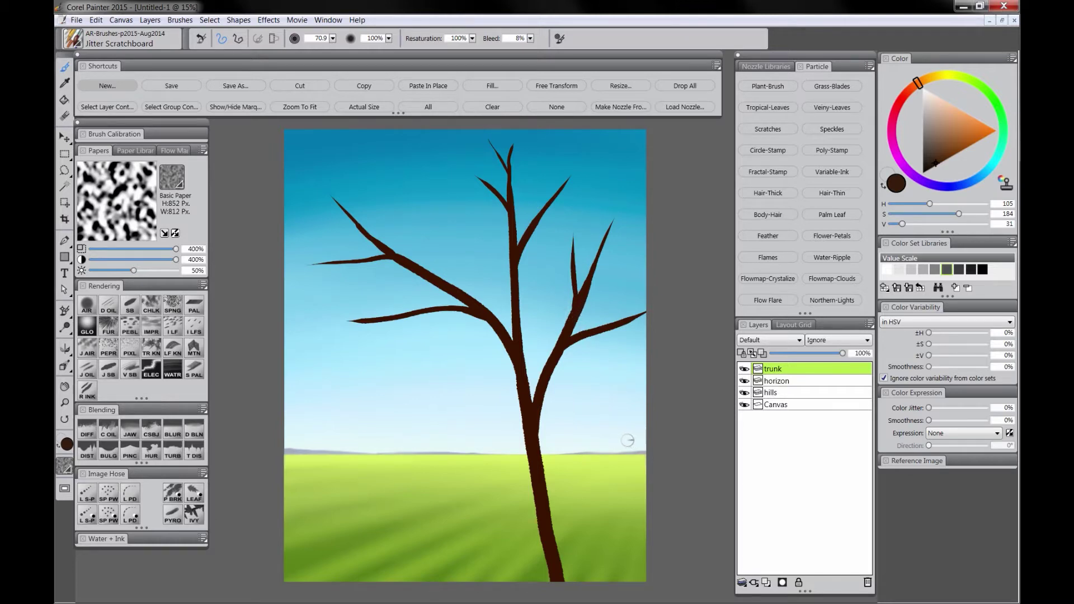
# Thicken the trunk from the limb forks down to the bottom of the canvas, widening it at the base.
pyautogui.moveTo(520, 337); pyautogui.dragTo(533, 409)
pyautogui.moveTo(543, 435)
pyautogui.mouseDown()
pyautogui.moveTo(550, 520)
pyautogui.moveTo(574, 590)
pyautogui.mouseUp()
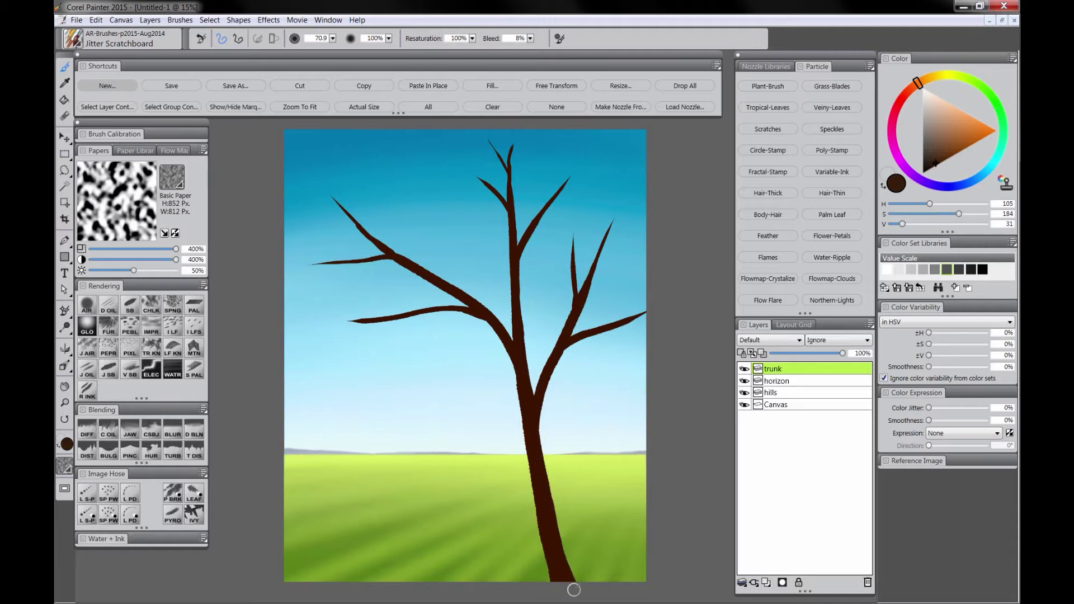
pyautogui.moveTo(532, 431); pyautogui.dragTo(571, 566)
pyautogui.moveTo(545, 472); pyautogui.dragTo(541, 389)
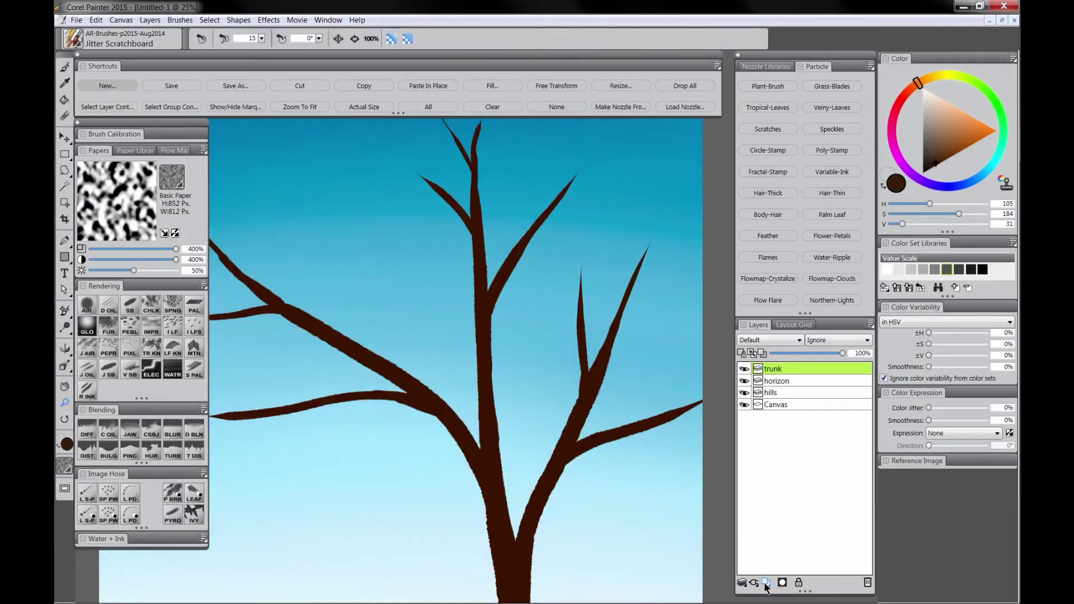
# Add a new layer above the trunk layer and name it "branches".
pyautogui.click(766, 582)
pyautogui.doubleClick(778, 371)
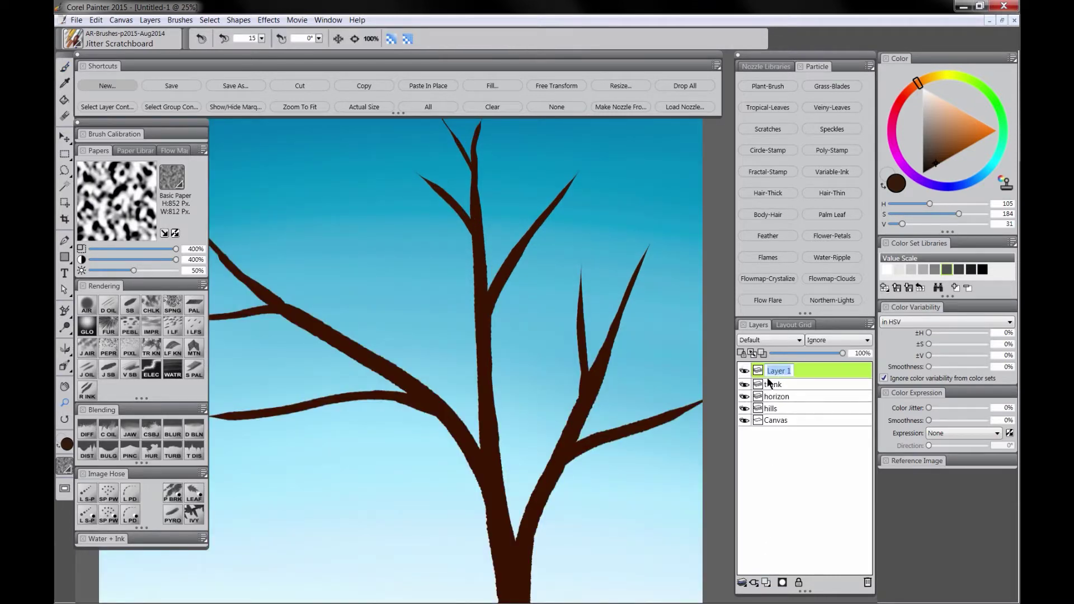
pyautogui.write('branches')
pyautogui.press('Return')
# Paint thin branches with the Rough-Ink brush on the upper-right side limb and the treetop tips.
pyautogui.press('Tab')
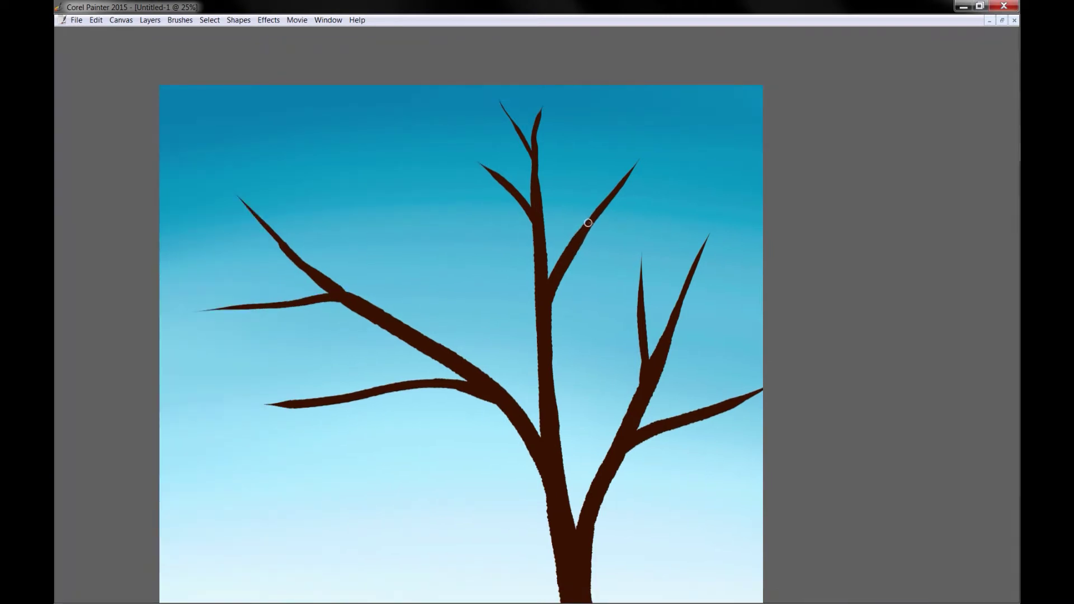
pyautogui.press('Tab')
pyautogui.click(88, 392)
pyautogui.press('Tab')
pyautogui.moveTo(582, 228); pyautogui.dragTo(595, 128)
pyautogui.moveTo(612, 197); pyautogui.dragTo(686, 172)
pyautogui.moveTo(614, 192); pyautogui.dragTo(665, 129)
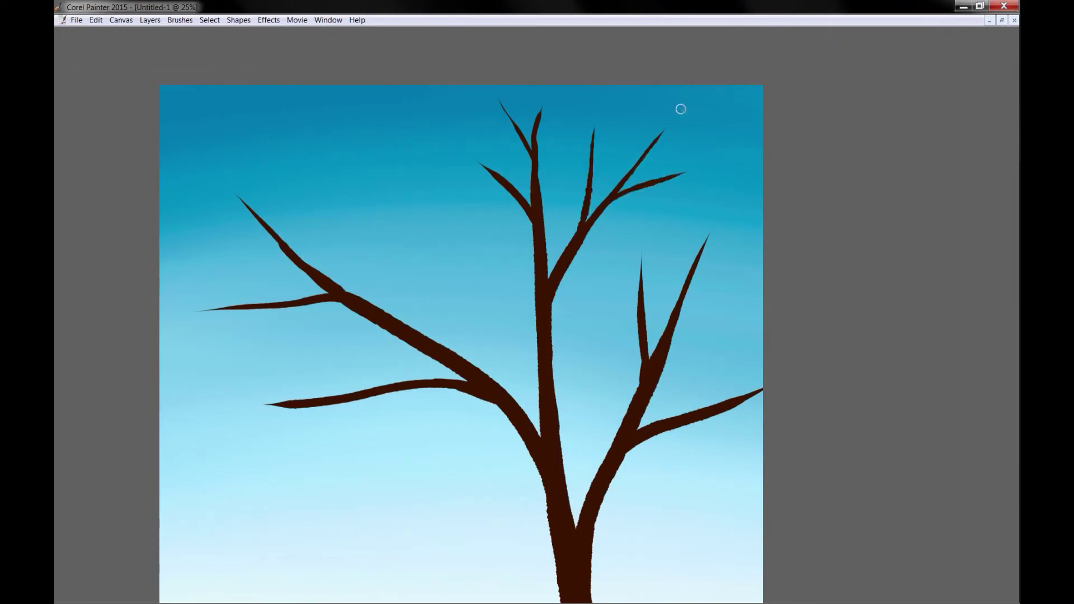
pyautogui.moveTo(623, 180); pyautogui.dragTo(680, 145)
pyautogui.moveTo(507, 129); pyautogui.dragTo(477, 110)
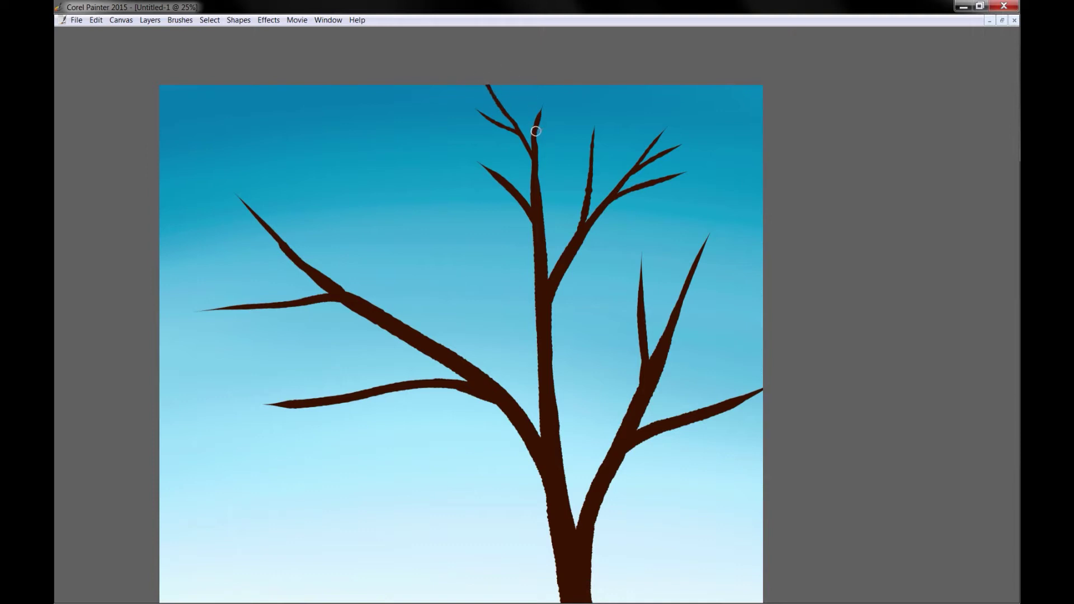
pyautogui.moveTo(537, 123); pyautogui.dragTo(591, 83)
# Extend thin branches outward from the crown's upper-left side, the left limbs and the right limb.
pyautogui.moveTo(509, 189); pyautogui.dragTo(434, 129)
pyautogui.moveTo(475, 160); pyautogui.dragTo(412, 171)
pyautogui.moveTo(517, 199); pyautogui.dragTo(415, 215)
pyautogui.moveTo(493, 207); pyautogui.dragTo(415, 269)
pyautogui.moveTo(302, 307); pyautogui.dragTo(207, 363)
pyautogui.moveTo(367, 302); pyautogui.dragTo(334, 150)
pyautogui.moveTo(280, 409); pyautogui.dragTo(194, 441)
pyautogui.moveTo(671, 335); pyautogui.dragTo(758, 275)
pyautogui.moveTo(436, 361); pyautogui.dragTo(336, 347)
pyautogui.moveTo(535, 266); pyautogui.dragTo(496, 204)
# Paint thinner twigs on a "twigs" layer, filling out the treetop and the right side of the crown.
pyautogui.press('Tab')
pyautogui.press('Tab')
pyautogui.moveTo(470, 163); pyautogui.dragTo(415, 206)
pyautogui.moveTo(493, 213); pyautogui.dragTo(433, 295)
pyautogui.moveTo(571, 134); pyautogui.dragTo(618, 96)
pyautogui.moveTo(672, 179); pyautogui.dragTo(740, 163)
pyautogui.moveTo(616, 275); pyautogui.dragTo(631, 207)
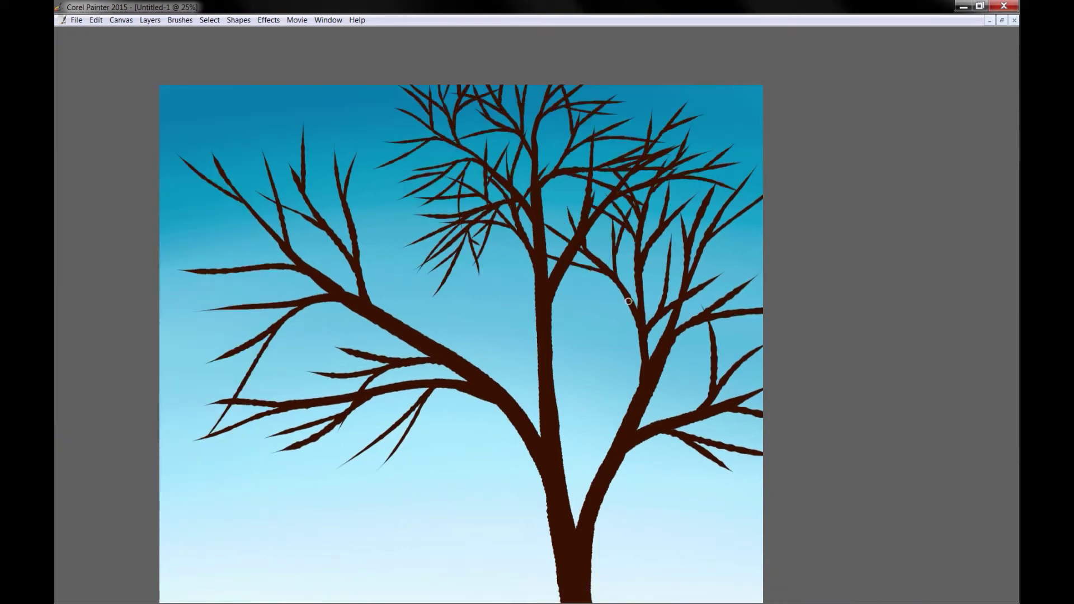
pyautogui.moveTo(722, 171); pyautogui.dragTo(762, 160)
pyautogui.moveTo(699, 277); pyautogui.dragTo(744, 236)
pyautogui.moveTo(708, 456); pyautogui.dragTo(758, 507)
# Paint thin twigs along the left limbs and into the gaps around the crown's centre.
pyautogui.moveTo(303, 184); pyautogui.dragTo(268, 120)
pyautogui.moveTo(269, 235); pyautogui.dragTo(207, 220)
pyautogui.moveTo(262, 312)
pyautogui.mouseDown()
pyautogui.moveTo(203, 334)
pyautogui.moveTo(169, 408)
pyautogui.mouseUp()
pyautogui.moveTo(278, 453); pyautogui.dragTo(242, 521)
pyautogui.moveTo(410, 425); pyautogui.dragTo(331, 493)
pyautogui.moveTo(330, 305); pyautogui.dragTo(269, 380)
pyautogui.moveTo(639, 333); pyautogui.dragTo(561, 325)
pyautogui.moveTo(394, 318); pyautogui.dragTo(442, 279)
pyautogui.moveTo(434, 398); pyautogui.dragTo(492, 430)
# Add a new layer above the twigs layer and name it "small-twigs".
pyautogui.press('Tab')
pyautogui.hotkey('ctrl', 'shift', 'n')
pyautogui.doubleClick(779, 370)
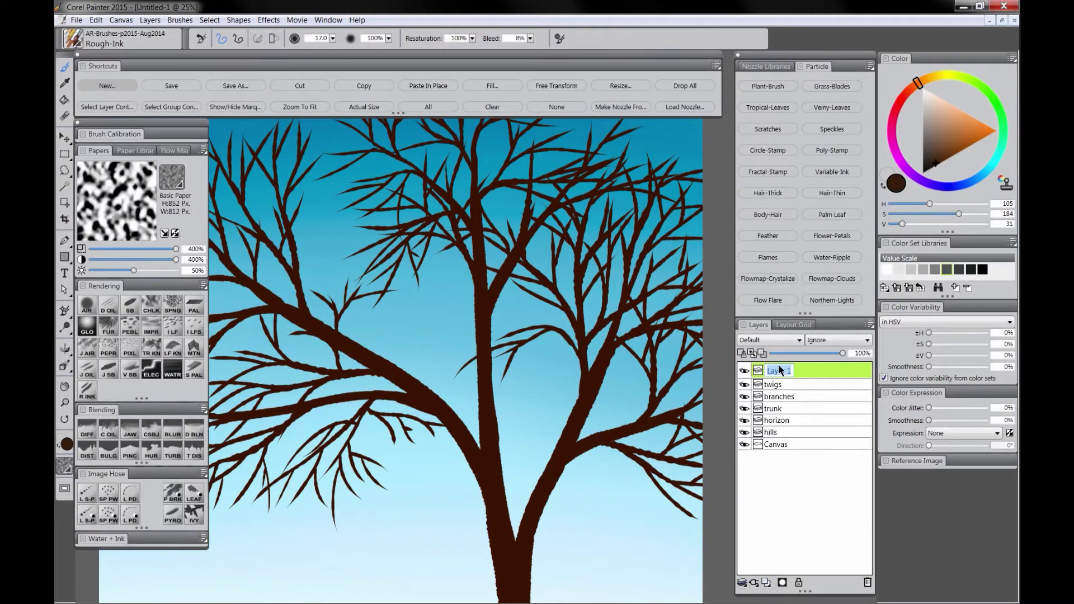
pyautogui.write('small-twigs')
pyautogui.press('Return')
# Paint small dark brown twigs branching off the existing ones across the whole crown.
pyautogui.press('Tab')
pyautogui.hotkey('ctrl', '+')
pyautogui.moveTo(235, 135); pyautogui.dragTo(448, 171)
pyautogui.moveTo(504, 224); pyautogui.dragTo(484, 152)
pyautogui.moveTo(400, 305); pyautogui.dragTo(325, 353)
pyautogui.moveTo(616, 223); pyautogui.dragTo(419, 213)
pyautogui.moveTo(795, 184); pyautogui.dragTo(861, 154)
pyautogui.moveTo(443, 414); pyautogui.dragTo(412, 341)
pyautogui.moveTo(502, 414); pyautogui.dragTo(533, 445)
pyautogui.moveTo(615, 280); pyautogui.dragTo(422, 235)
pyautogui.moveTo(702, 314); pyautogui.dragTo(726, 280)
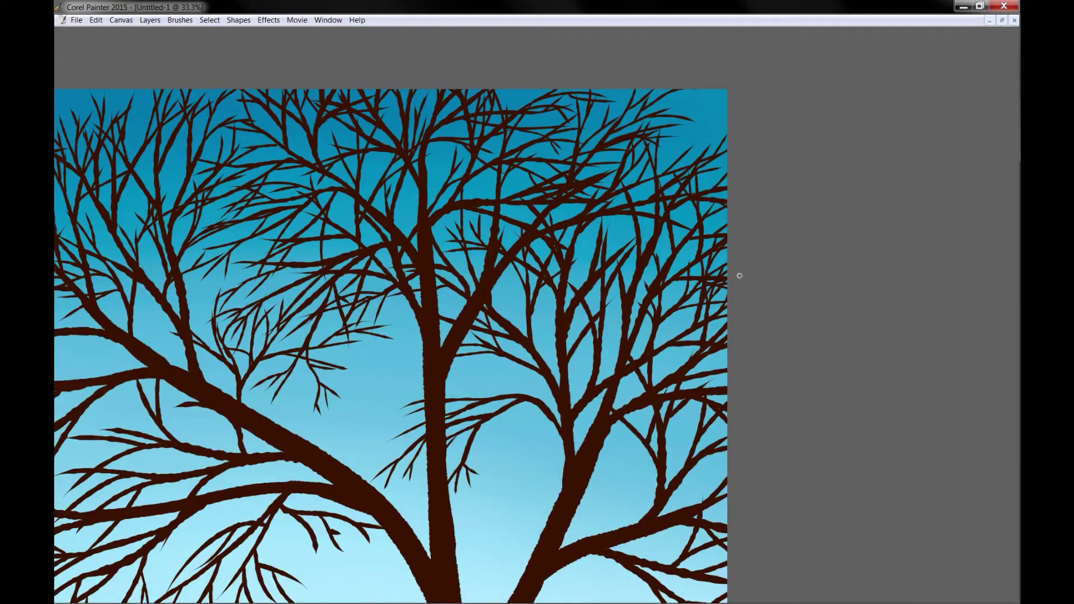
# Fill the remaining gaps in the crown with even finer twigs, out to the upper-right edge.
pyautogui.moveTo(504, 392); pyautogui.dragTo(427, 256)
pyautogui.moveTo(618, 493); pyautogui.dragTo(647, 534)
pyautogui.moveTo(392, 336); pyautogui.dragTo(645, 288)
pyautogui.moveTo(168, 263); pyautogui.dragTo(126, 213)
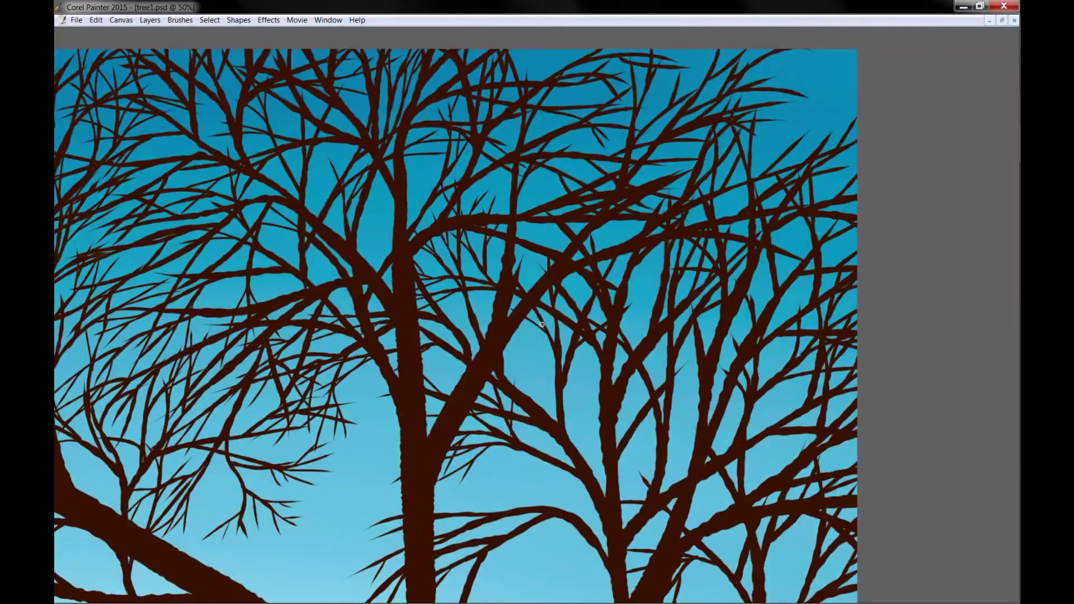
pyautogui.moveTo(756, 56); pyautogui.dragTo(839, 140)
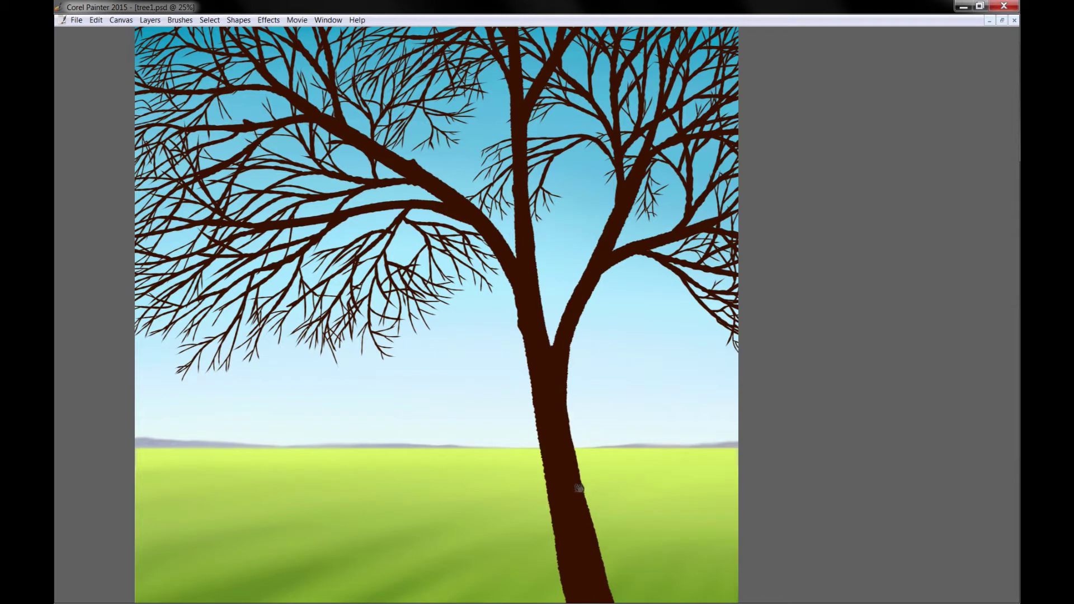
# Combine the layers from fine-twigs down to trunk into a single layer named "tree-trunk".
pyautogui.moveTo(579, 488); pyautogui.dragTo(562, 362)
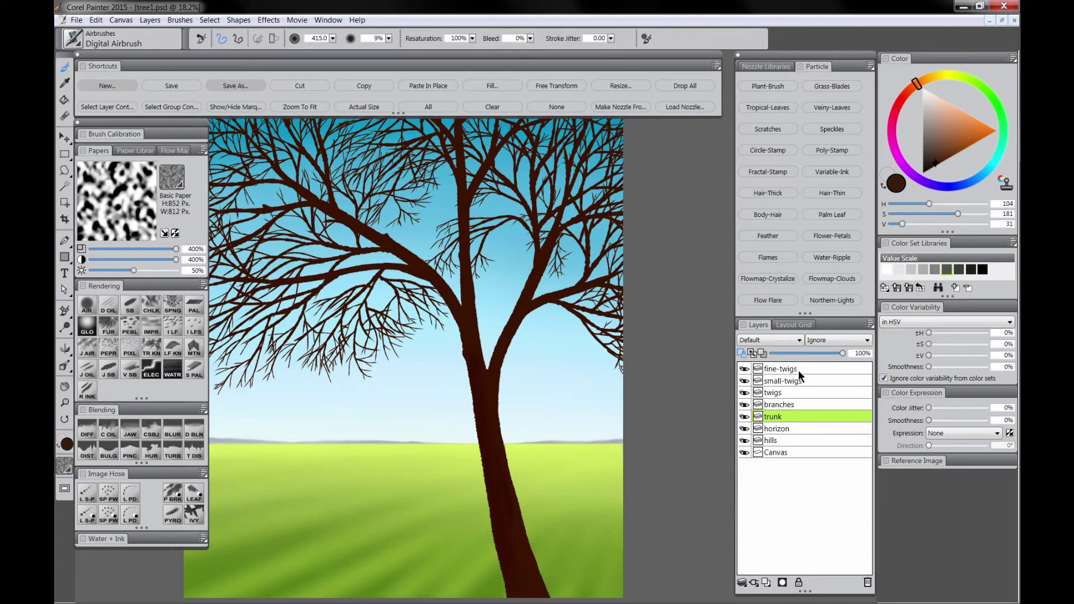
pyautogui.click(800, 371)
pyautogui.keyDown('shift'); pyautogui.click(790, 415); pyautogui.keyUp('shift')
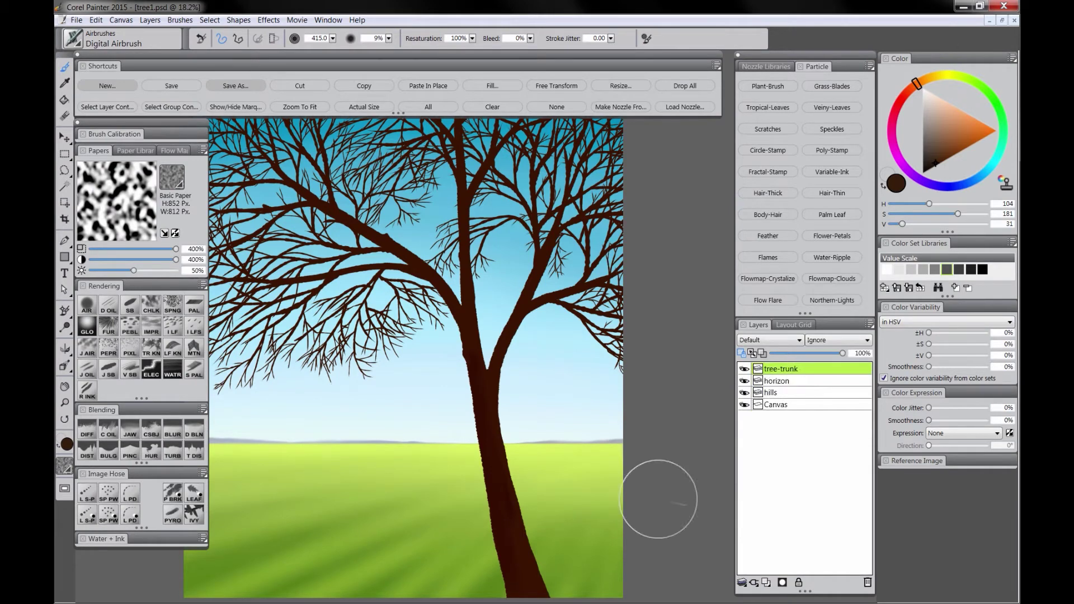
# Choose a near-black brown (S 255, V 20) and shade the tree trunk with the Digital Airbrush.
pyautogui.moveTo(921, 169); pyautogui.dragTo(934, 167)
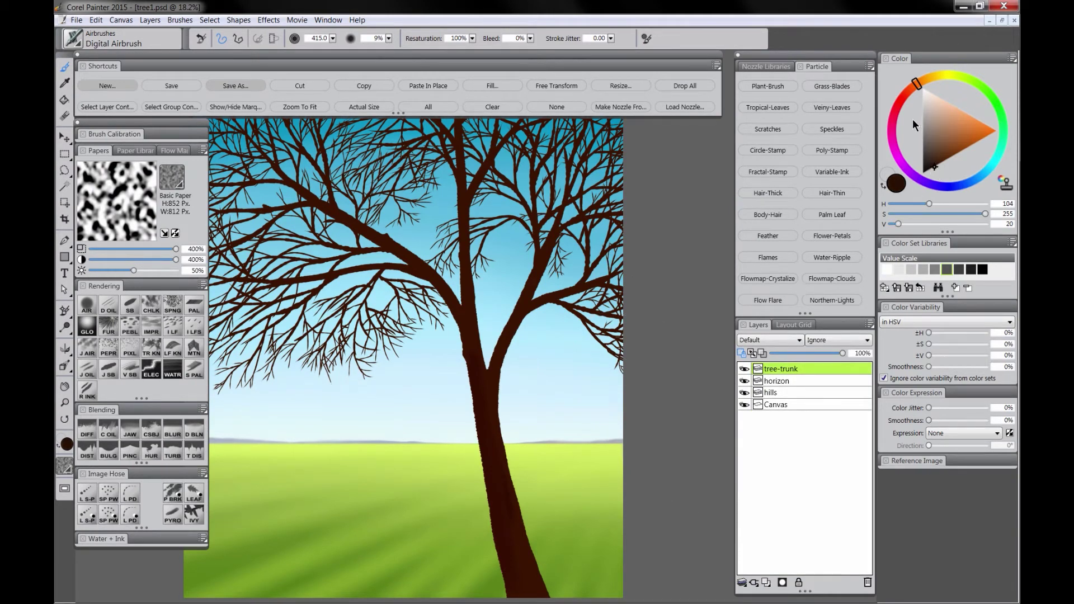
pyautogui.press('Tab')
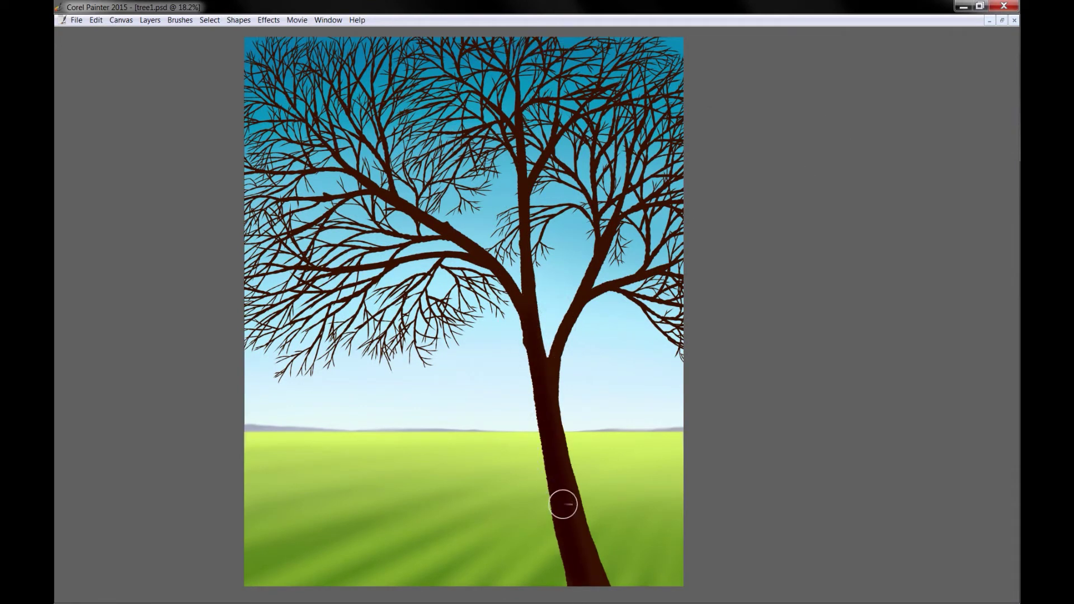
pyautogui.press('Tab')
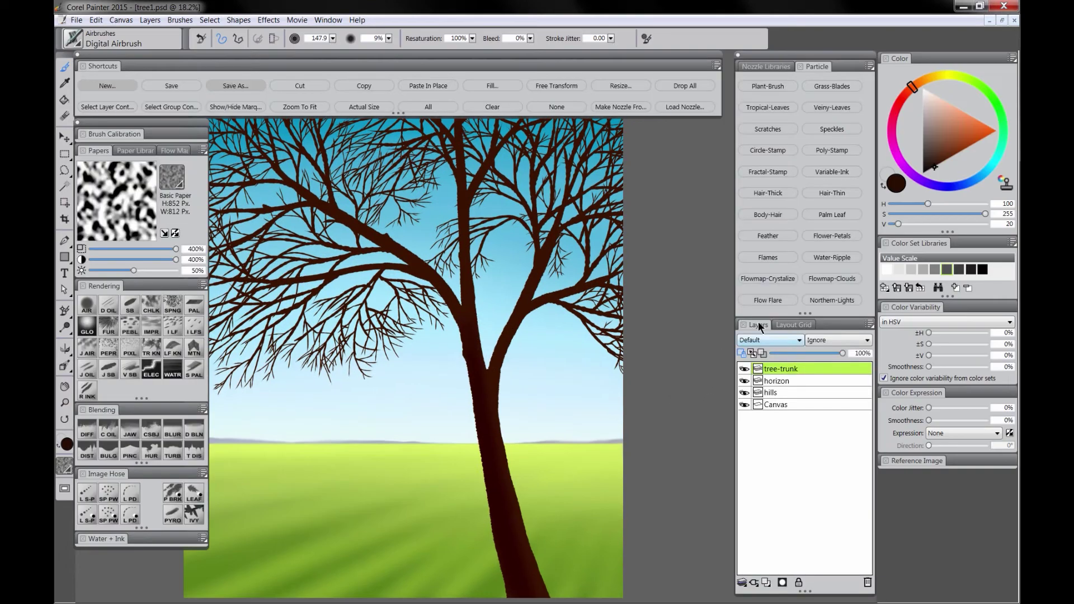
# Airbrush near-black brown shading along the right limb and its branches, and darken the rest of the crown.
pyautogui.press('Tab')
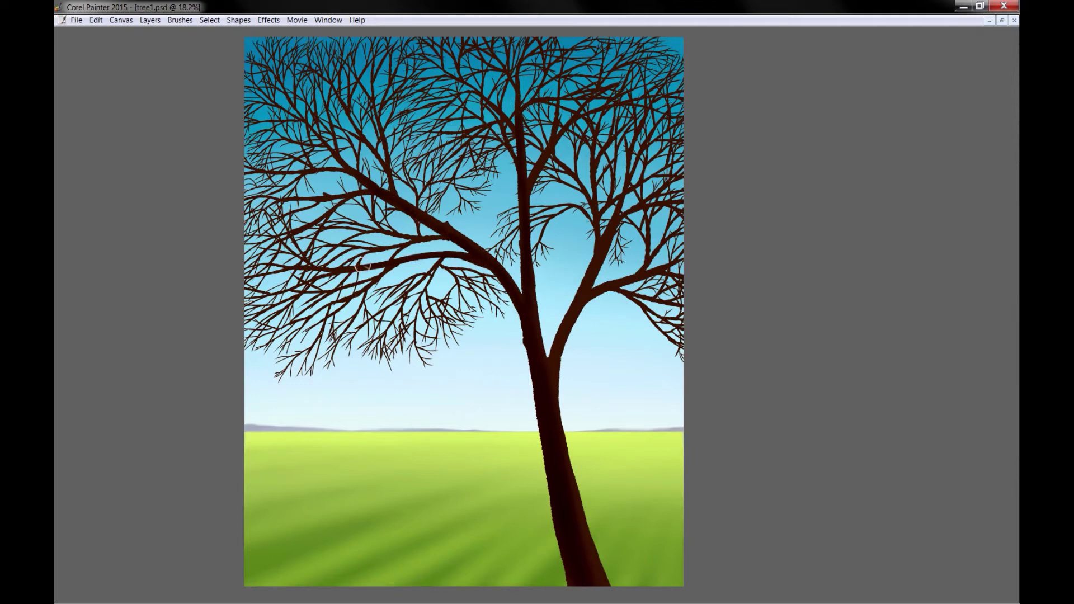
pyautogui.moveTo(549, 369)
pyautogui.mouseDown()
pyautogui.moveTo(617, 225)
pyautogui.moveTo(611, 198)
pyautogui.mouseUp()
pyautogui.moveTo(594, 295); pyautogui.dragTo(648, 276)
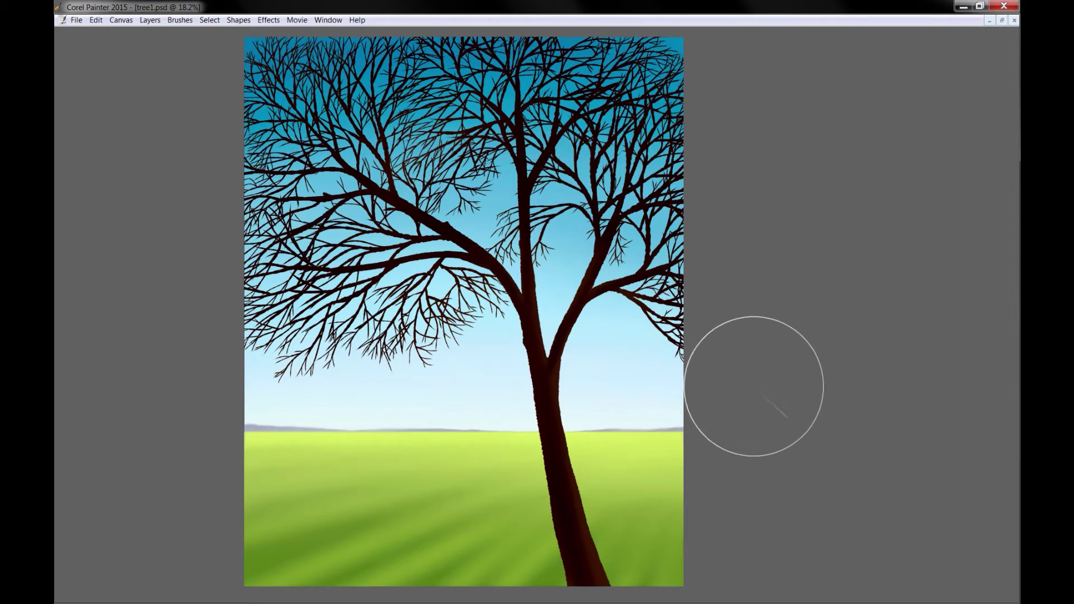
pyautogui.press('Tab')
pyautogui.press('Tab')
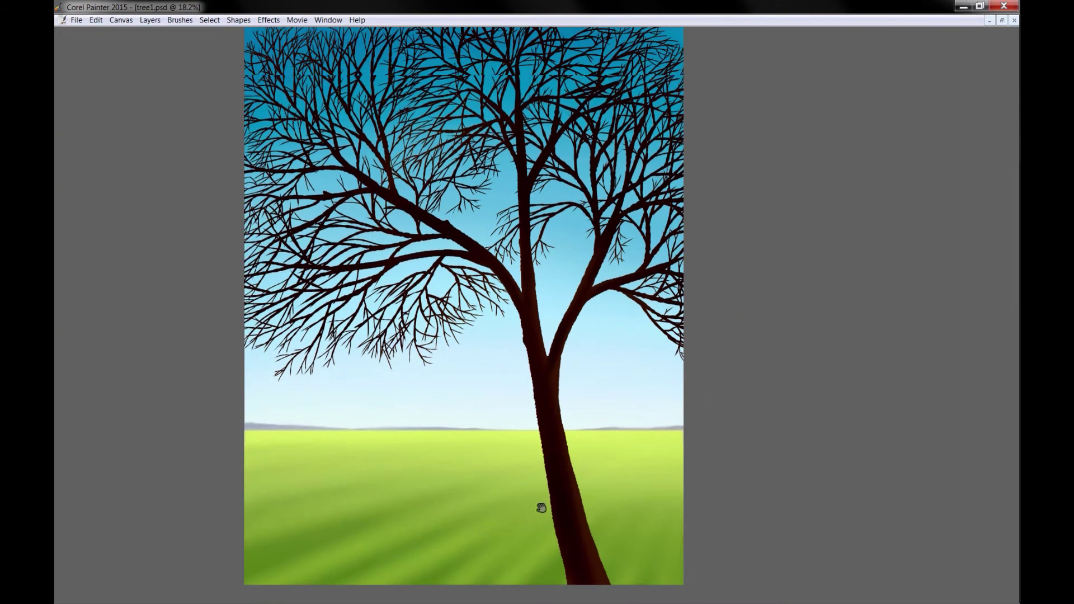
# Airbrush a faint green-brown tint and soft shading down the lower tree trunk.
pyautogui.moveTo(561, 568); pyautogui.dragTo(527, 341)
pyautogui.moveTo(549, 485); pyautogui.dragTo(526, 388)
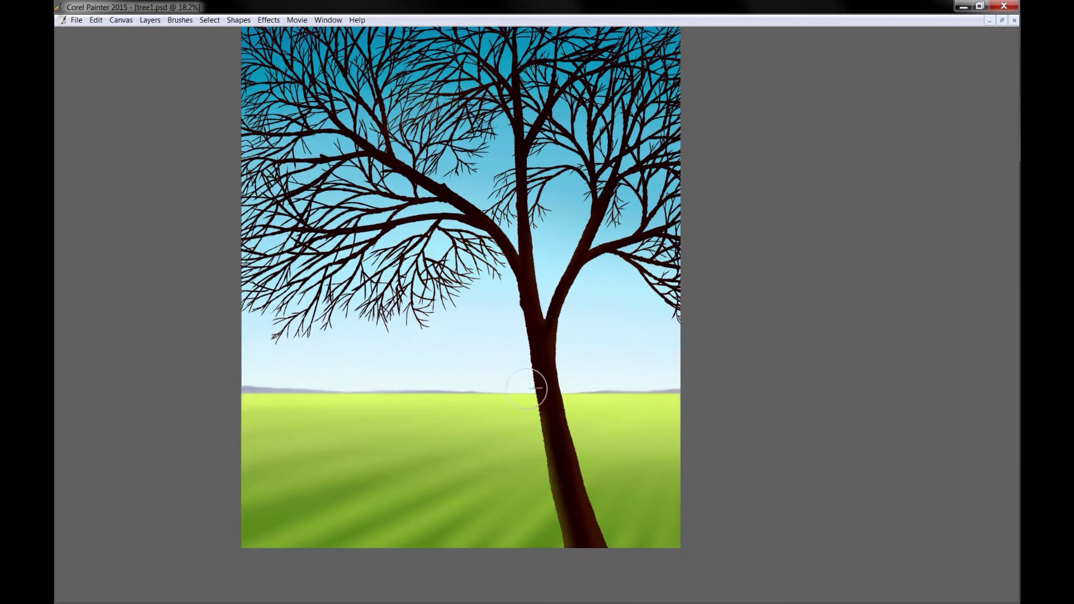
pyautogui.moveTo(552, 444); pyautogui.dragTo(594, 592)
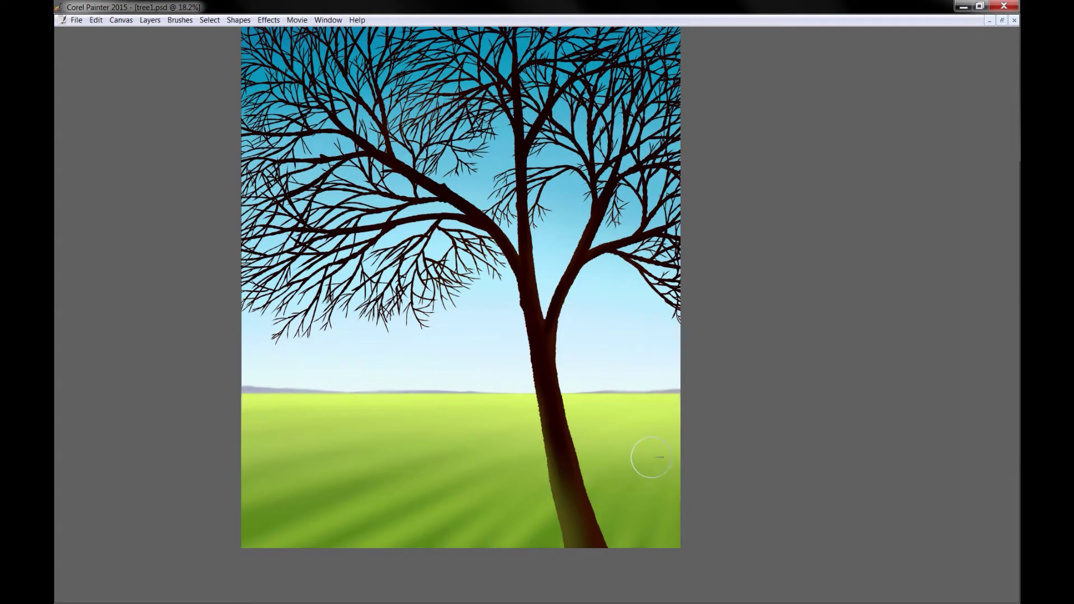
pyautogui.moveTo(542, 358); pyautogui.dragTo(564, 466)
pyautogui.moveTo(545, 403); pyautogui.dragTo(574, 526)
pyautogui.moveTo(553, 438); pyautogui.dragTo(580, 559)
pyautogui.moveTo(561, 472)
pyautogui.mouseDown()
pyautogui.moveTo(580, 571)
pyautogui.moveTo(578, 542)
pyautogui.mouseUp()
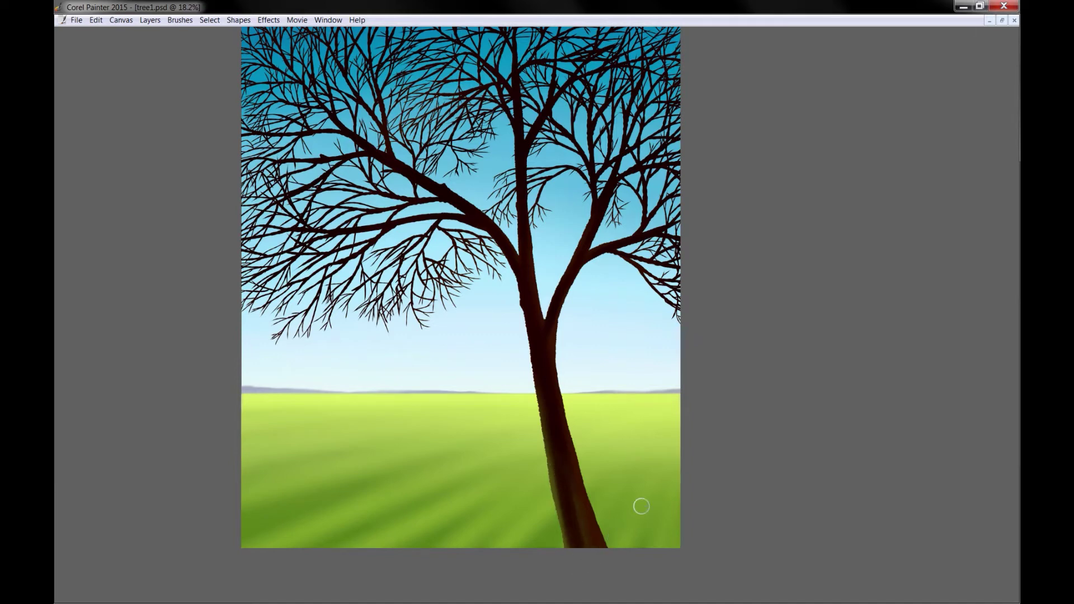
# Choose a mid brown (H 108, S 123, V 90) and paint Smooth Palette Knife streaks along the trunk's right side and the right limb.
pyautogui.press('Tab')
pyautogui.keyDown('alt'); pyautogui.click(533, 530); pyautogui.keyUp('alt')
pyautogui.click(948, 144)
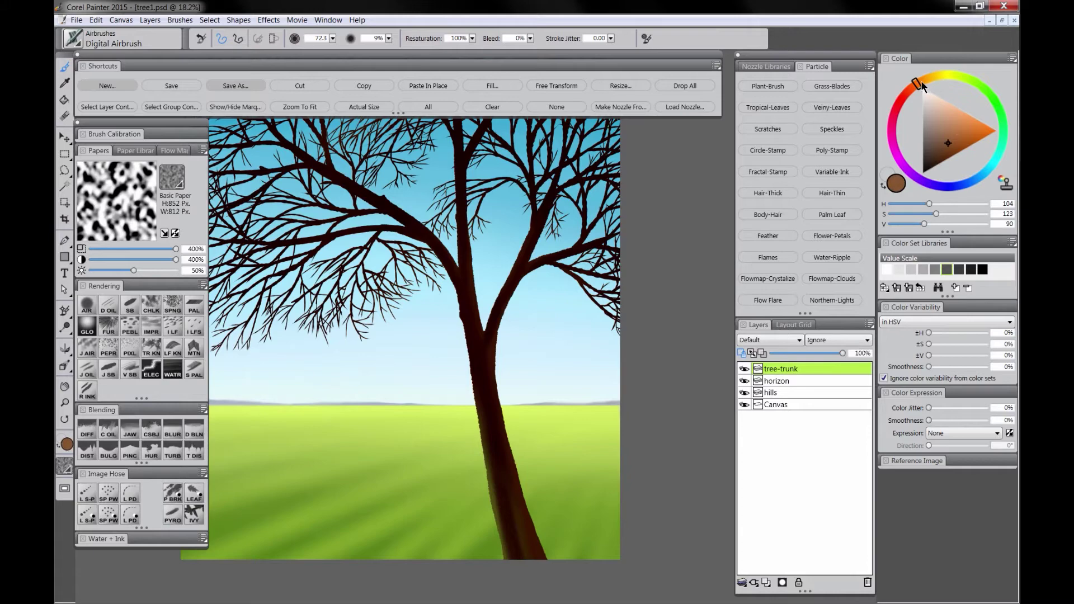
pyautogui.press('Tab')
pyautogui.press('Tab')
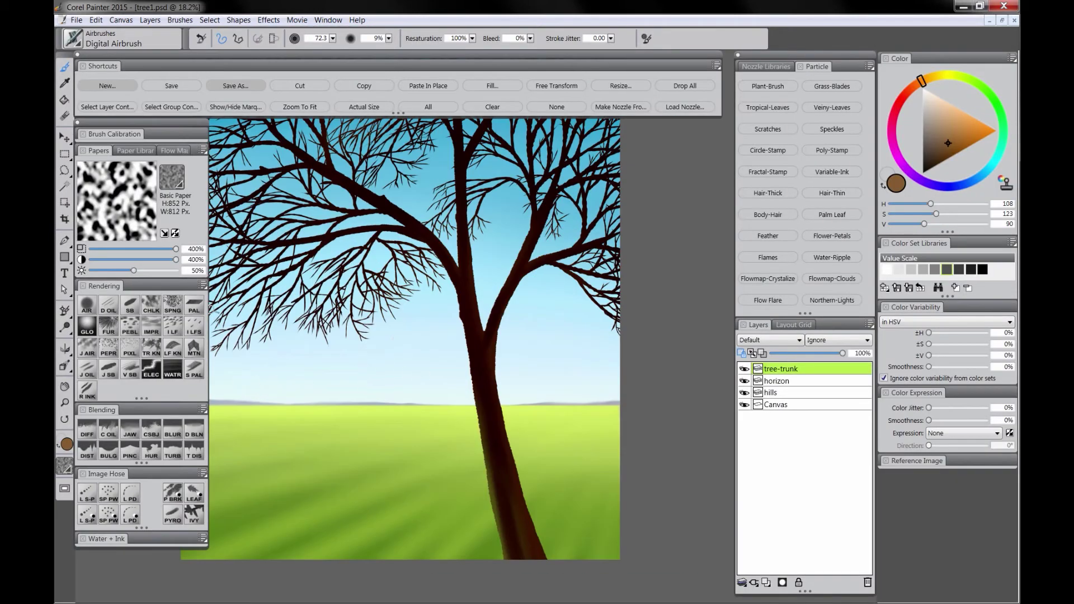
pyautogui.click(195, 305)
pyautogui.press('Tab')
pyautogui.moveTo(549, 368)
pyautogui.mouseDown()
pyautogui.moveTo(546, 335)
pyautogui.moveTo(554, 418)
pyautogui.moveTo(549, 376)
pyautogui.moveTo(600, 544)
pyautogui.mouseUp()
pyautogui.moveTo(555, 311); pyautogui.dragTo(609, 191)
pyautogui.moveTo(584, 259); pyautogui.dragTo(660, 226)
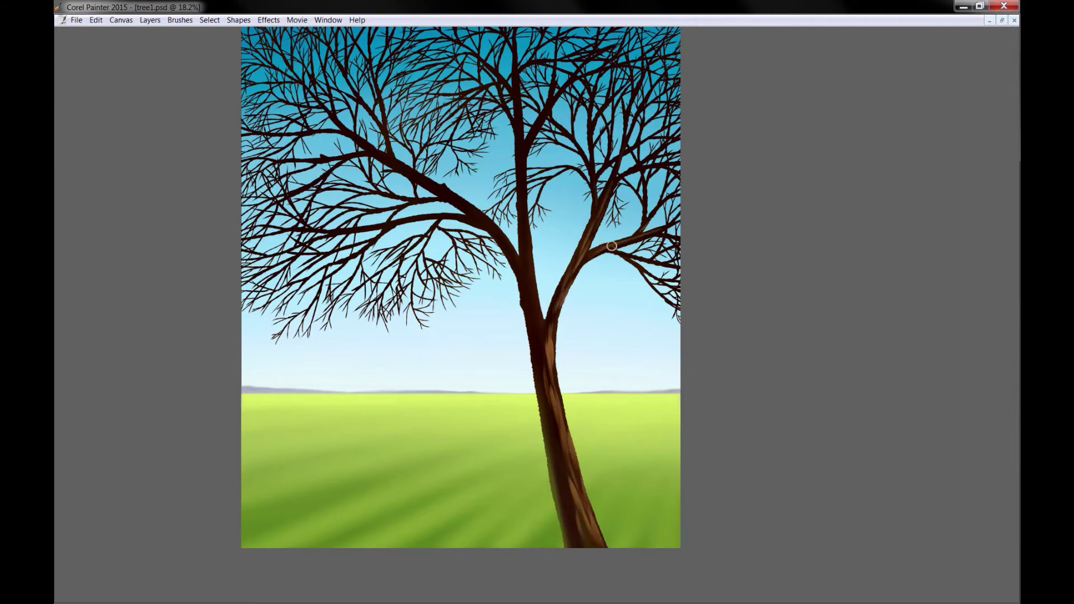
# Add brown palette-knife streaks along the central and left limbs and down the trunk's left edge.
pyautogui.moveTo(537, 311); pyautogui.dragTo(525, 229)
pyautogui.moveTo(546, 348); pyautogui.dragTo(528, 291)
pyautogui.moveTo(528, 252); pyautogui.dragTo(518, 124)
pyautogui.moveTo(467, 206); pyautogui.dragTo(439, 187)
pyautogui.moveTo(523, 275); pyautogui.dragTo(460, 198)
pyautogui.moveTo(479, 222); pyautogui.dragTo(442, 216)
pyautogui.moveTo(539, 370); pyautogui.dragTo(533, 338)
pyautogui.moveTo(555, 470); pyautogui.dragTo(542, 409)
pyautogui.moveTo(571, 544); pyautogui.dragTo(566, 514)
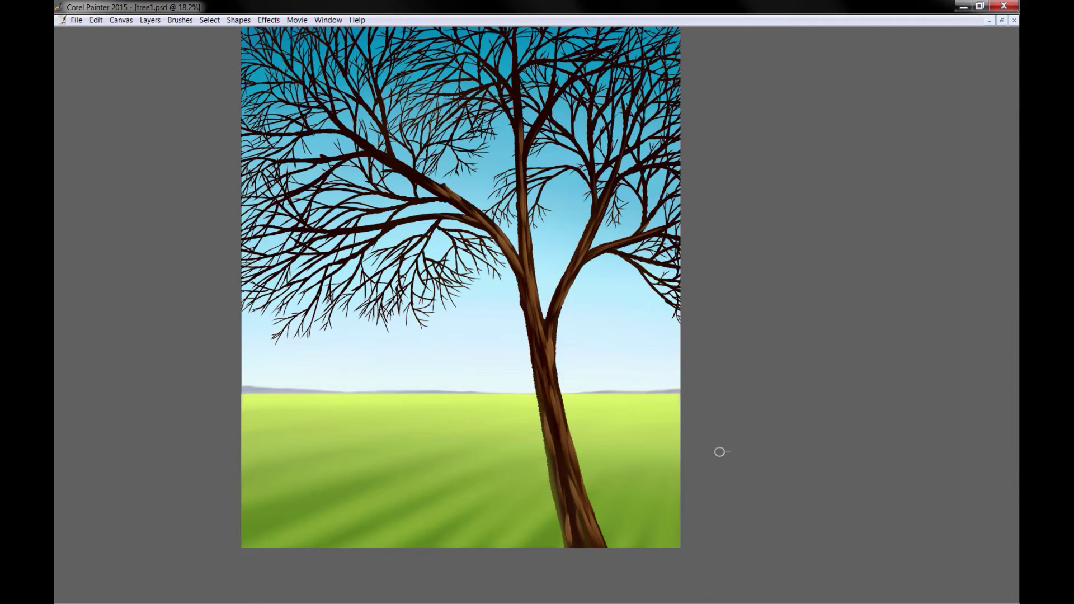
# Brush a darker, grainy bark texture over the trunk and main limbs with a large brush.
pyautogui.press('Tab')
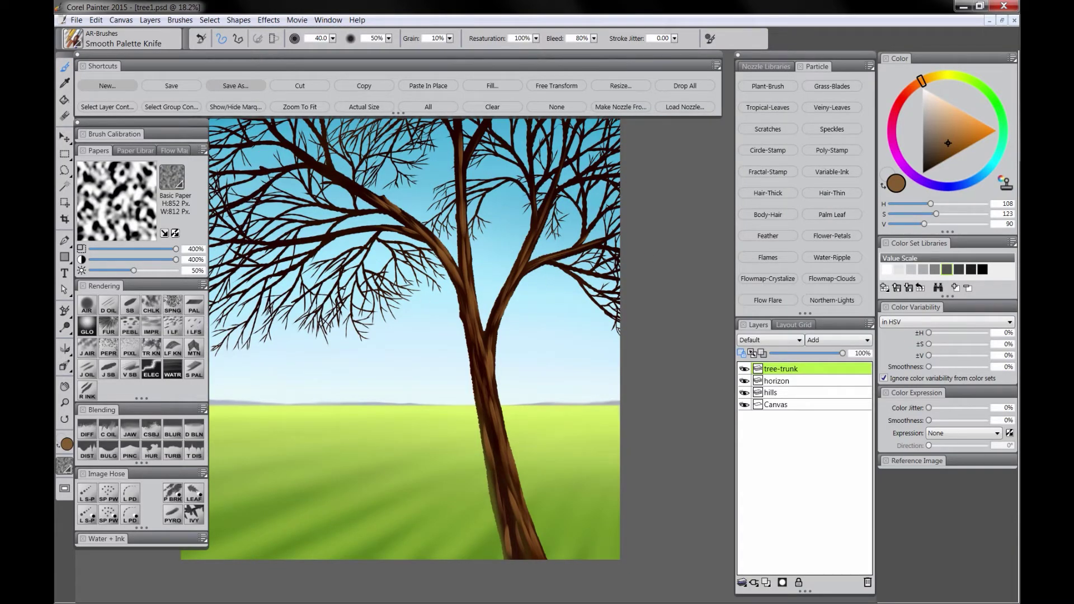
pyautogui.press('Tab')
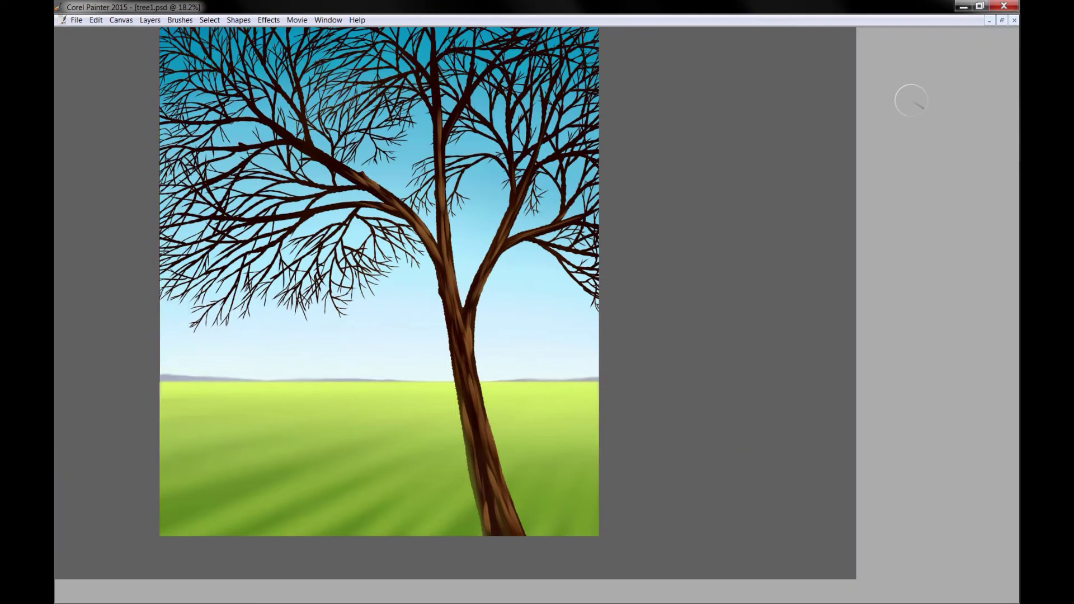
pyautogui.moveTo(551, 224)
pyautogui.mouseDown()
pyautogui.moveTo(520, 358)
pyautogui.moveTo(558, 530)
pyautogui.moveTo(629, 467)
pyautogui.mouseUp()
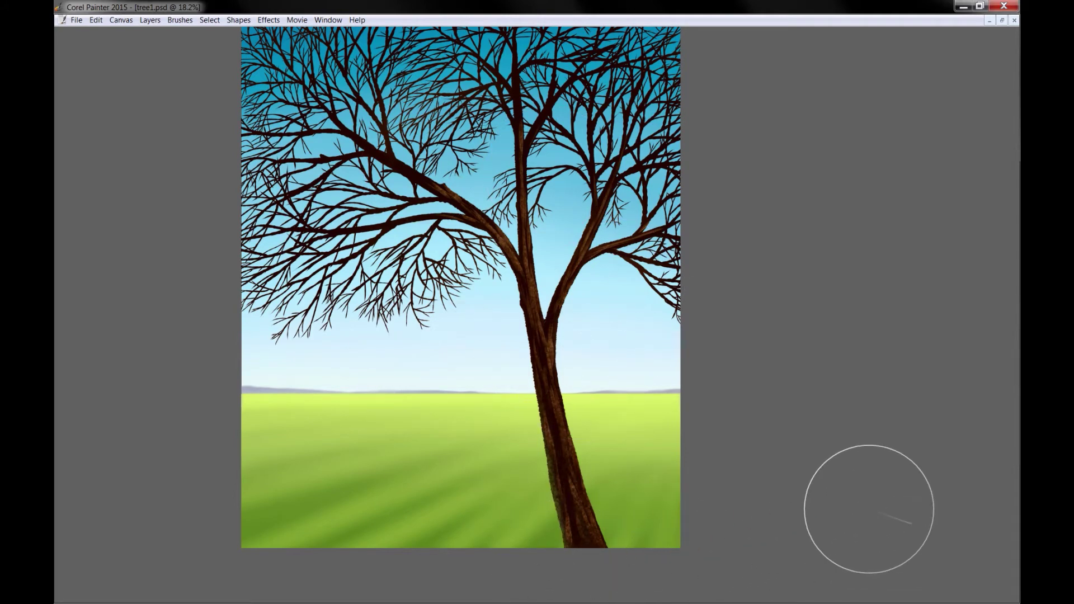
pyautogui.press('Tab')
pyautogui.press('Tab')
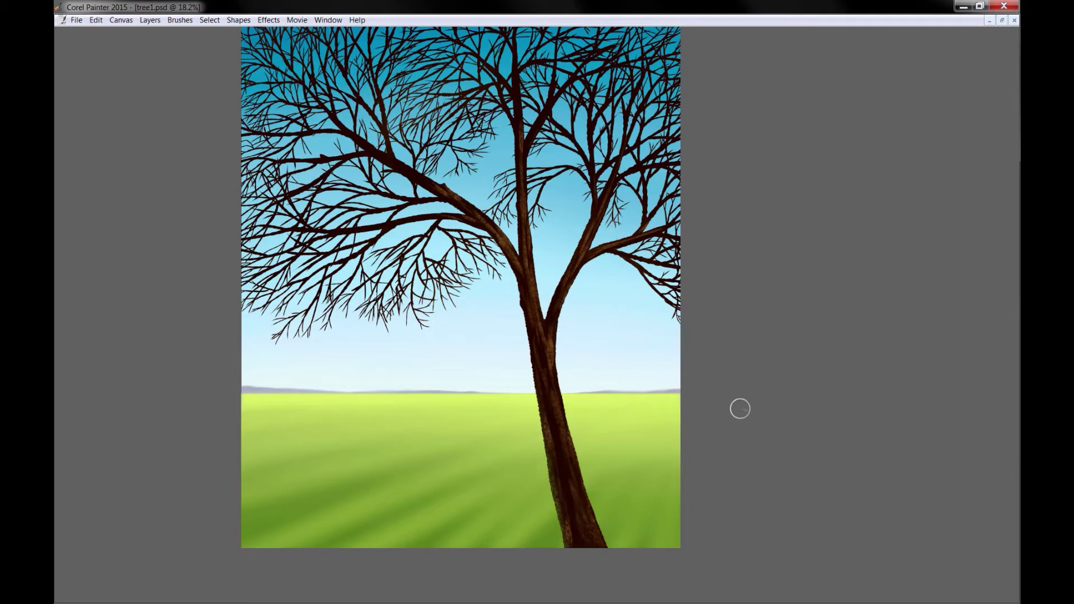
# Switch to the Digital Airbrush and create a layer named "lighten" above tree-trunk with the Screen composite method.
pyautogui.press('Tab')
pyautogui.click(92, 307)
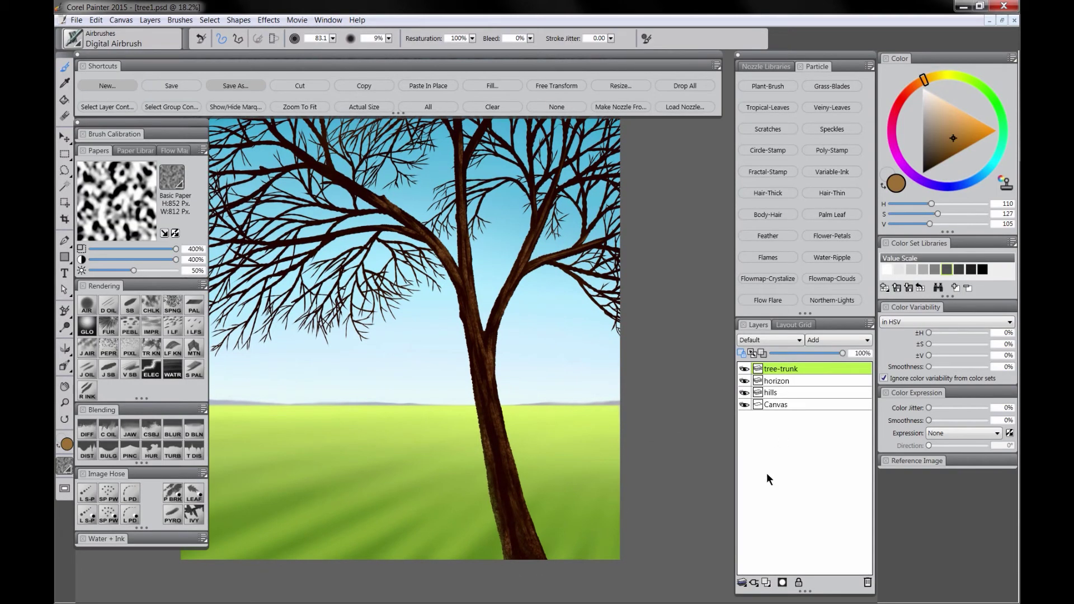
pyautogui.click(124, 109)
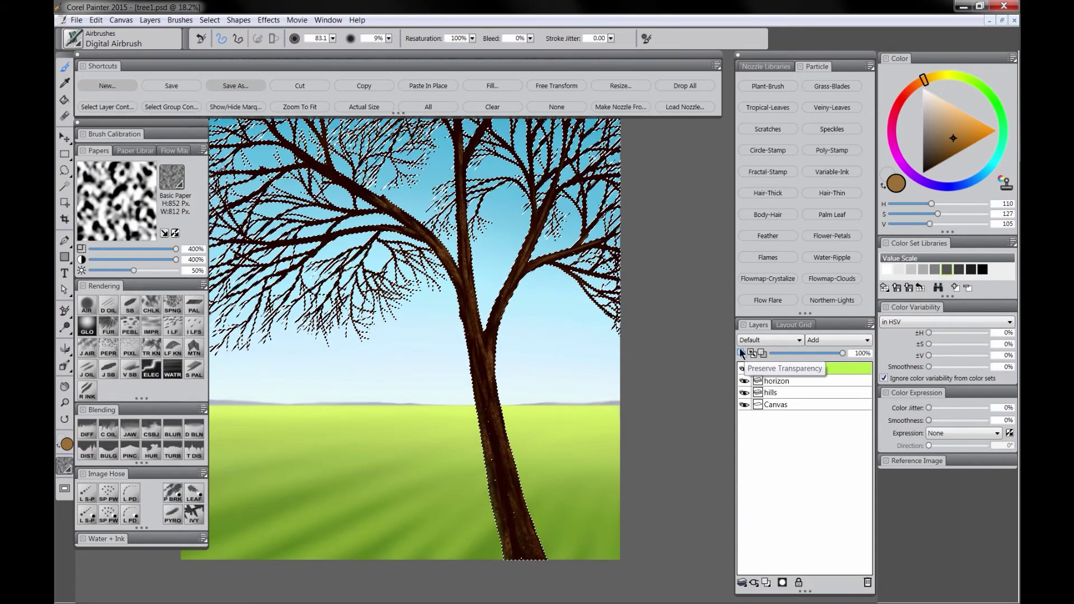
pyautogui.click(247, 107)
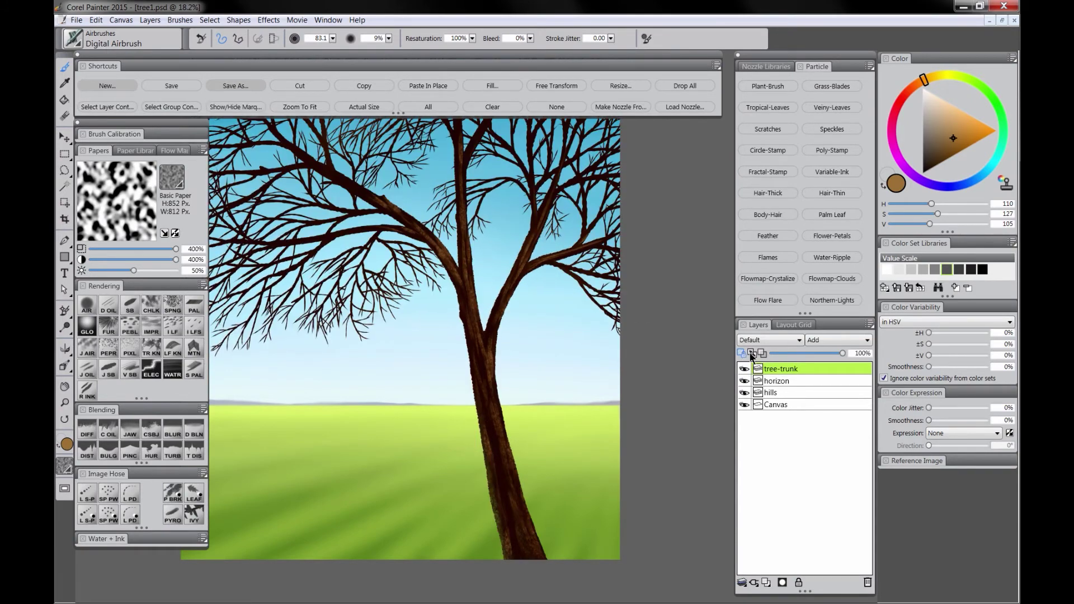
pyautogui.click(781, 583)
pyautogui.click(782, 341)
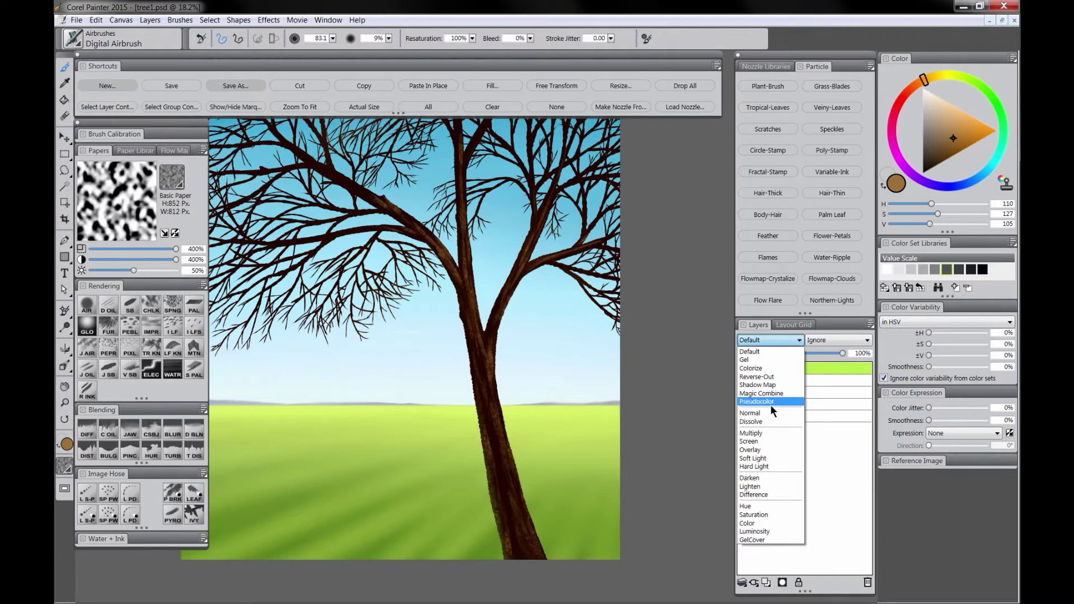
pyautogui.click(761, 442)
pyautogui.write('lighten')
pyautogui.press('Return')
# Airbrush light brown (S 123, V 111) highlights on the trunk and break them up with black Square Chalk.
pyautogui.click(954, 136)
pyautogui.moveTo(467, 254)
pyautogui.mouseDown()
pyautogui.moveTo(487, 335)
pyautogui.moveTo(482, 372)
pyautogui.moveTo(537, 564)
pyautogui.moveTo(511, 492)
pyautogui.moveTo(537, 540)
pyautogui.moveTo(496, 355)
pyautogui.moveTo(503, 300)
pyautogui.moveTo(479, 252)
pyautogui.moveTo(469, 259)
pyautogui.mouseUp()
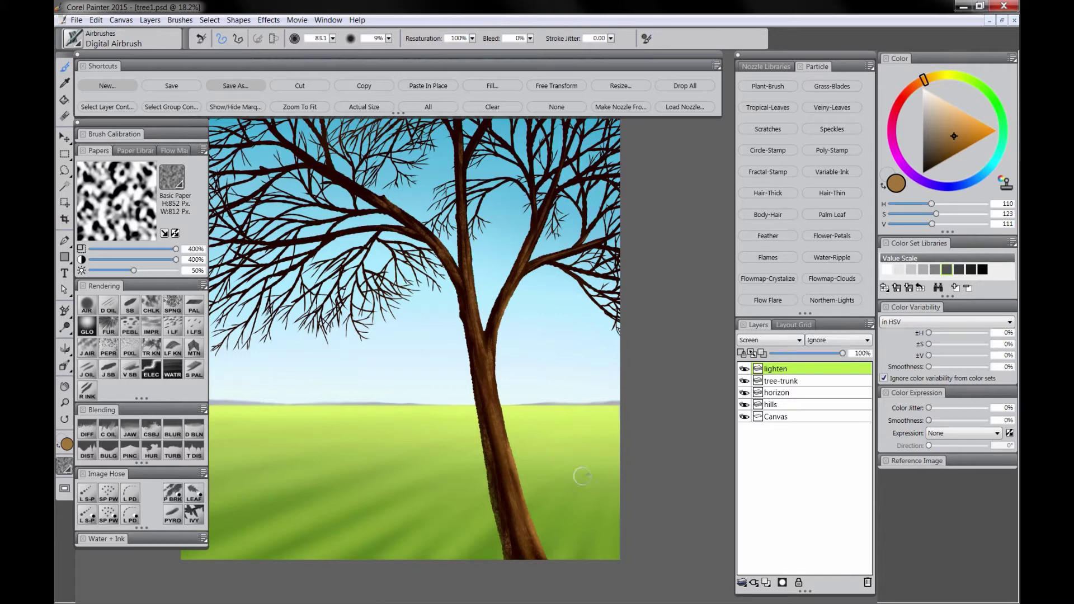
pyautogui.click(152, 306)
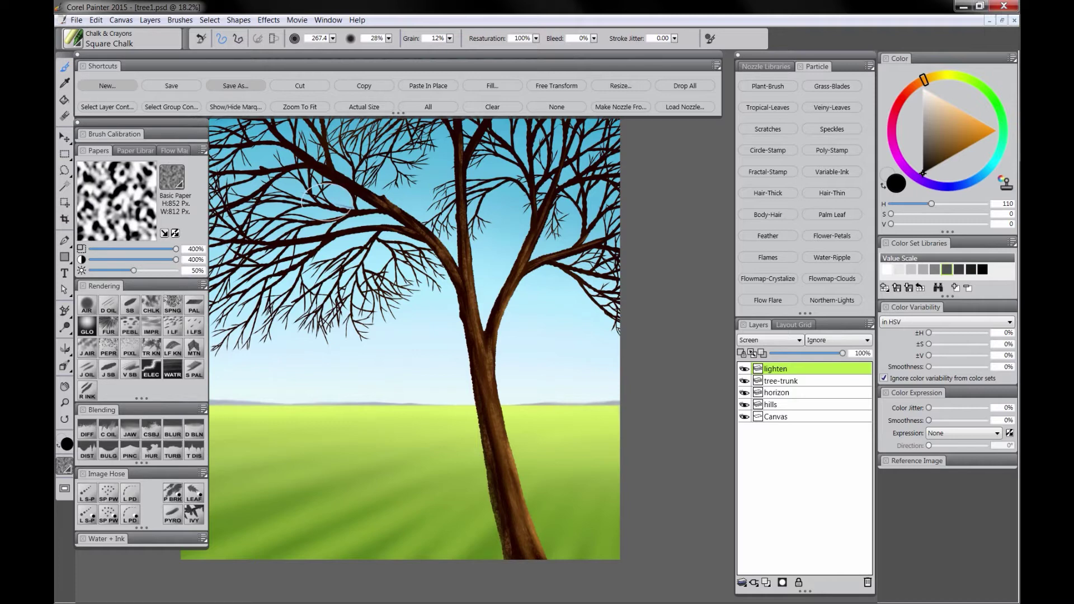
pyautogui.moveTo(473, 305); pyautogui.dragTo(521, 487)
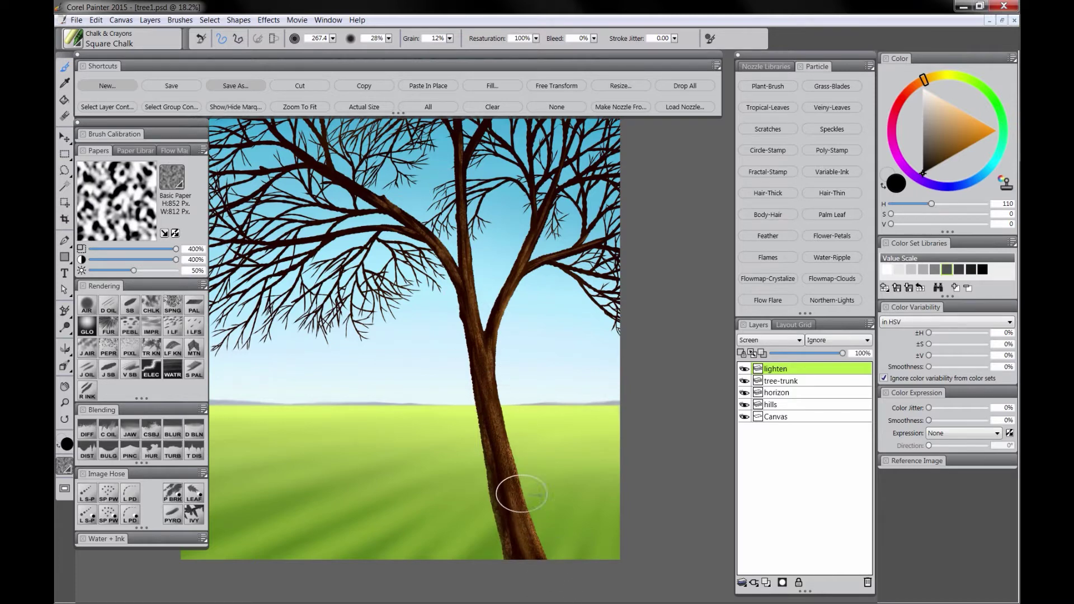
# Add light orange-brown (S 150, V 150) chalk flecks to the trunk using the Polypay Wool paper texture.
pyautogui.click(959, 124)
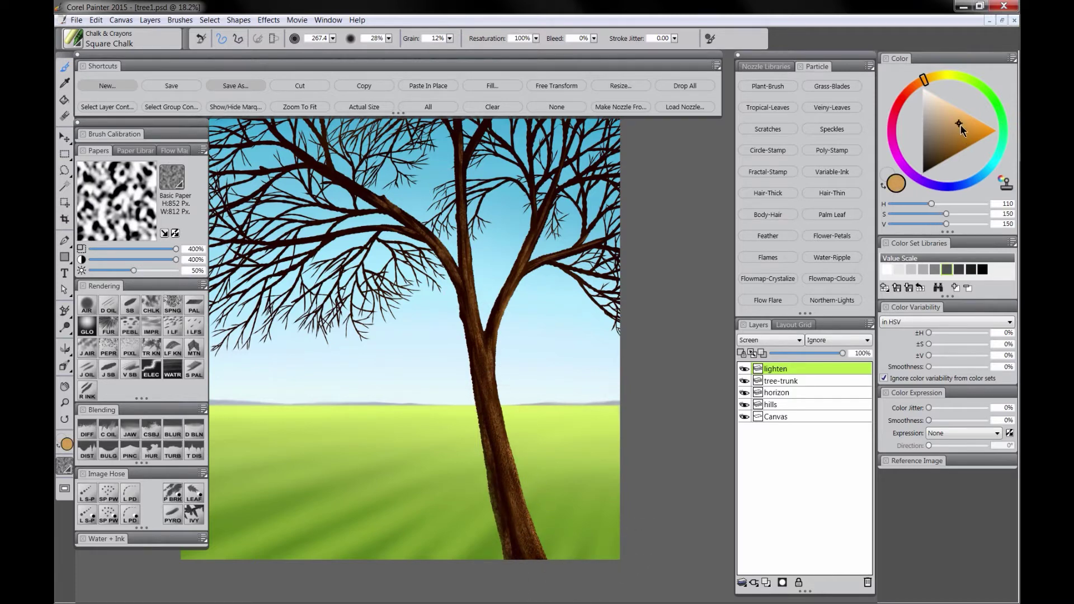
pyautogui.click(177, 180)
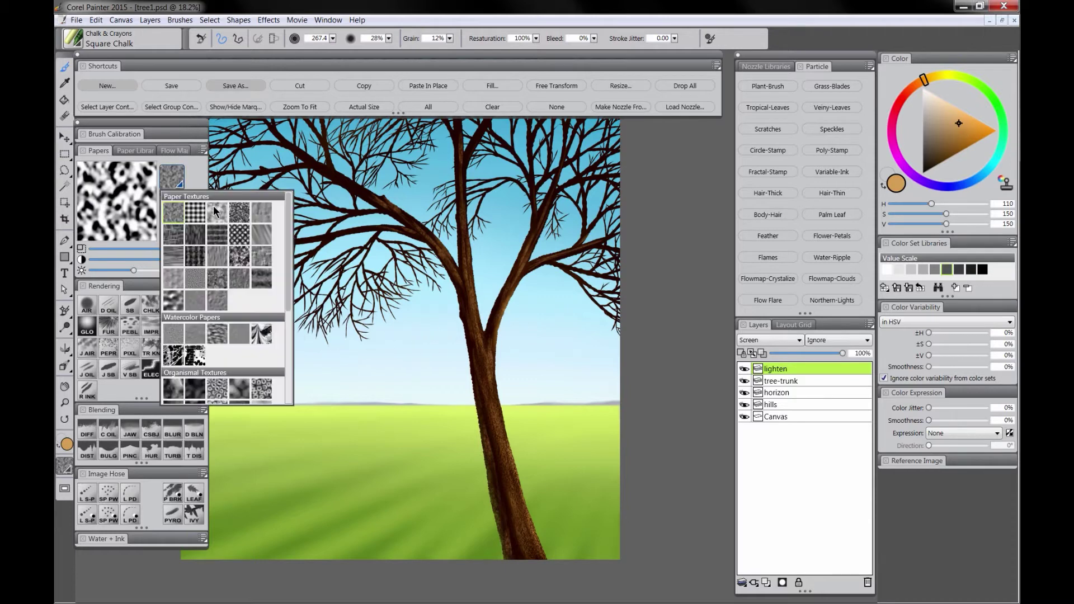
pyautogui.click(176, 394)
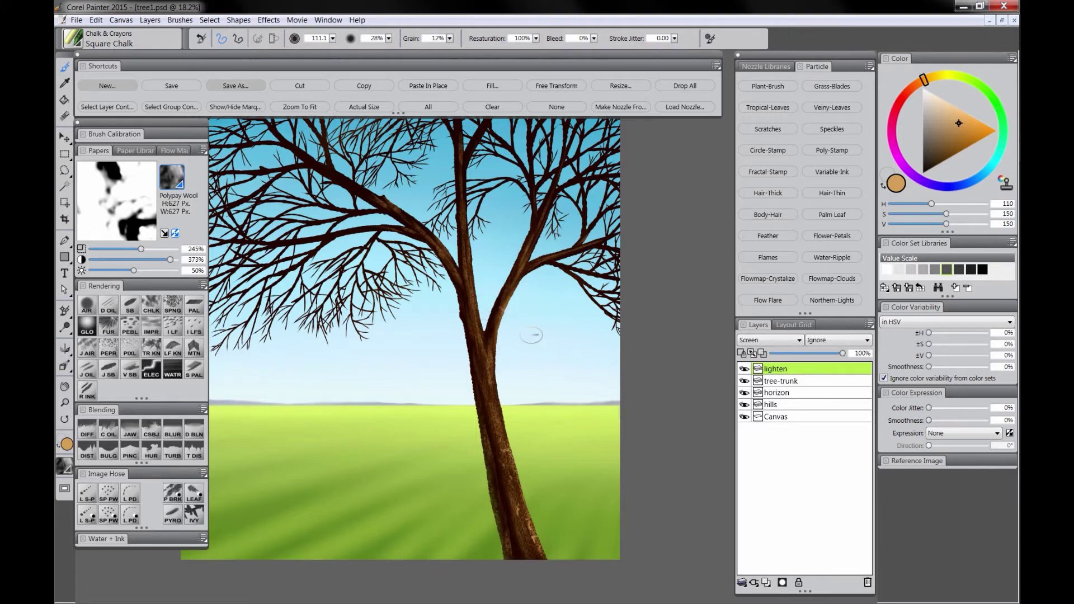
# Create a layer named "darken" and chalk near-black brown texture on the trunk with the paper scale and contrast at 400%.
pyautogui.click(927, 167)
pyautogui.click(766, 582)
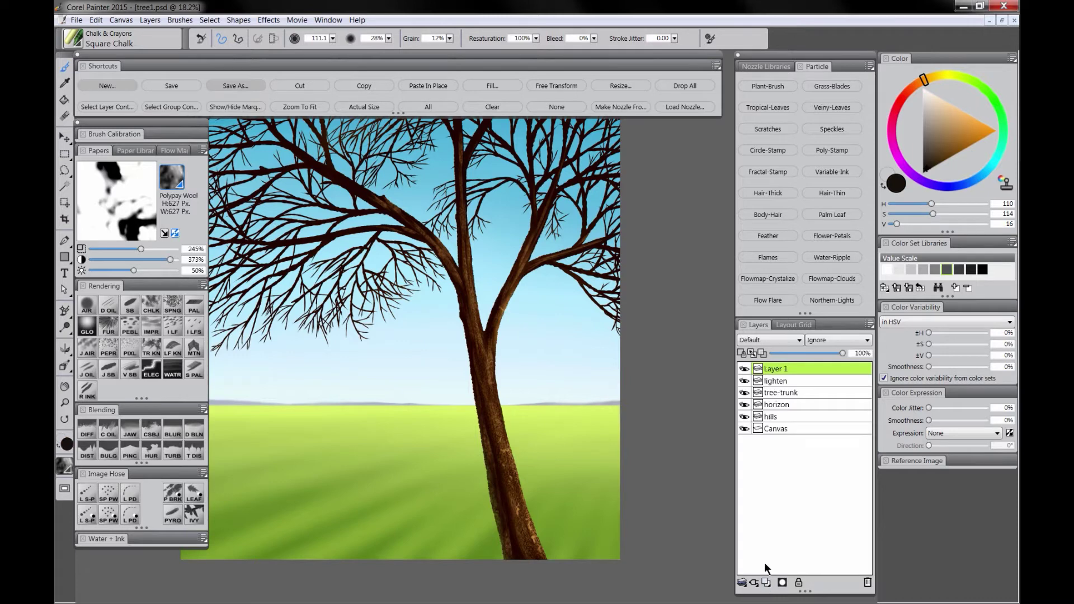
pyautogui.doubleClick(781, 369)
pyautogui.write('darken')
pyautogui.press('Return')
pyautogui.moveTo(162, 249); pyautogui.dragTo(180, 261)
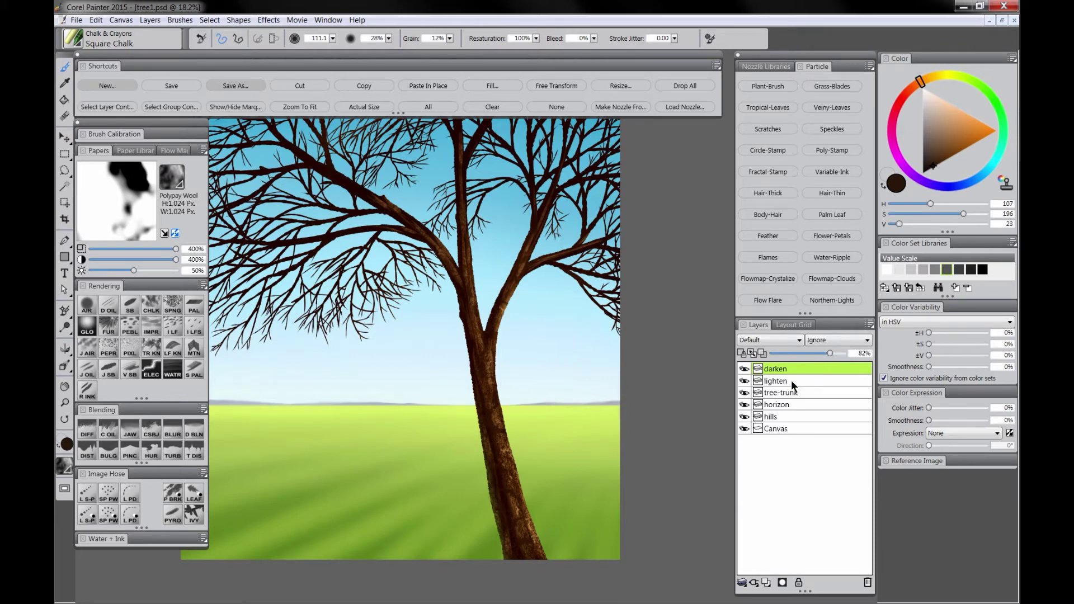
# Merge the darken, lighten and tree-trunk layers into a single layer named "trunk".
pyautogui.keyDown('shift'); pyautogui.click(801, 393); pyautogui.keyUp('shift')
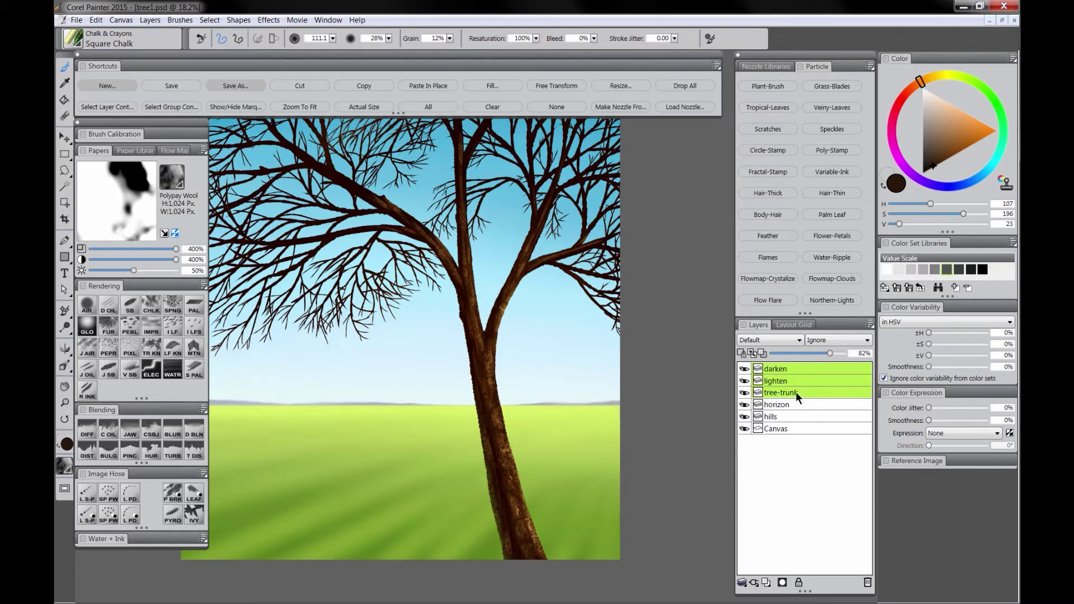
pyautogui.hotkey('ctrl', 'e')
pyautogui.click(783, 368)
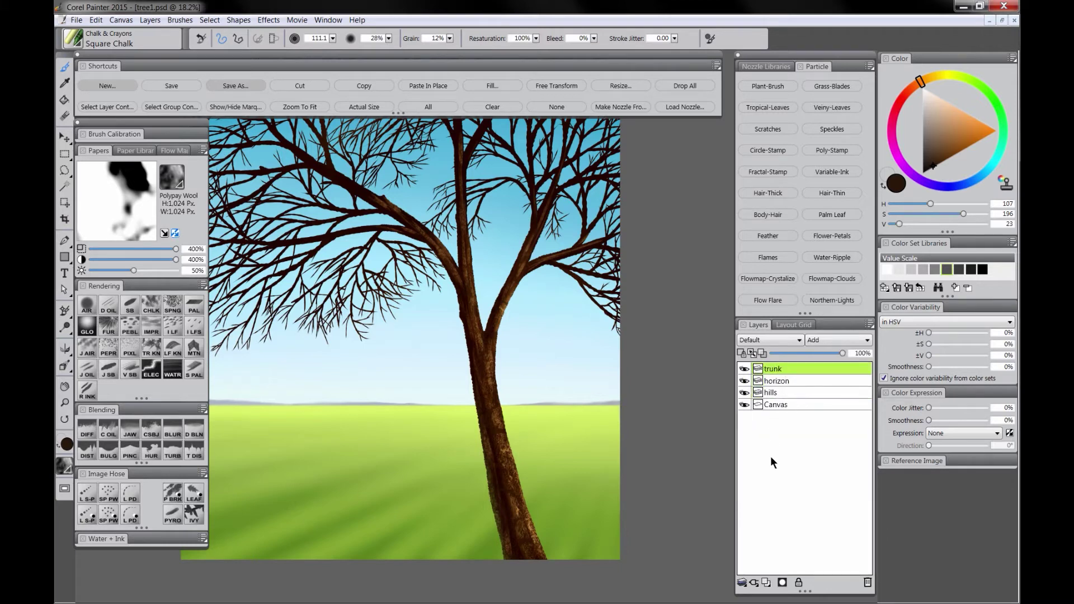
# Add a new layer above trunk and name it "leaves-fill".
pyautogui.click(767, 583)
pyautogui.doubleClick(781, 371)
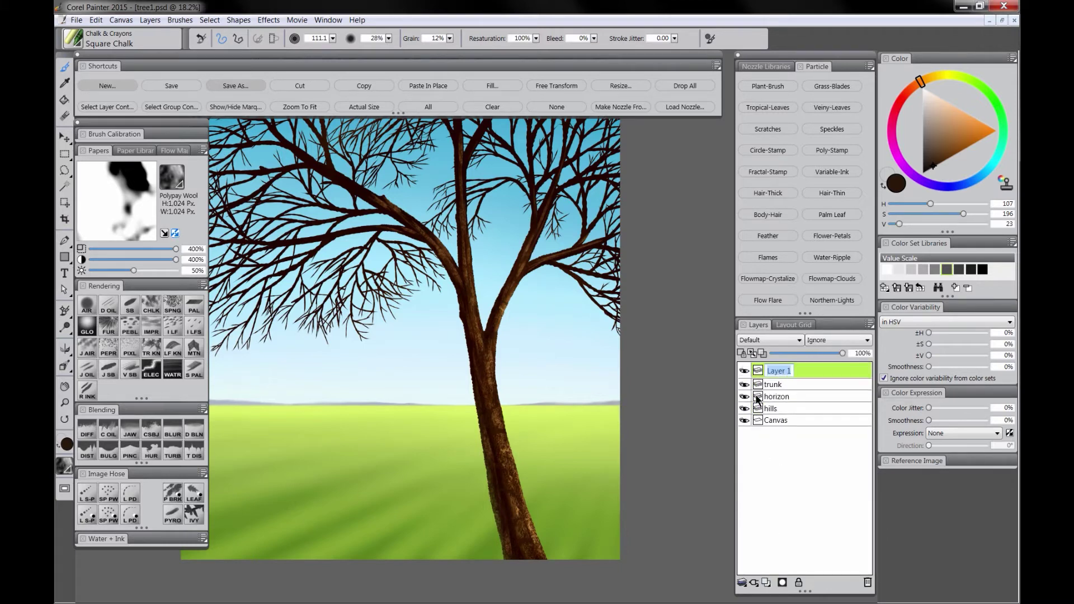
pyautogui.write('leaves-fill')
pyautogui.press('Return')
# Sample the dark branch brown and paint Impressionist Leaf foliage throughout the tree crown.
pyautogui.click(151, 325)
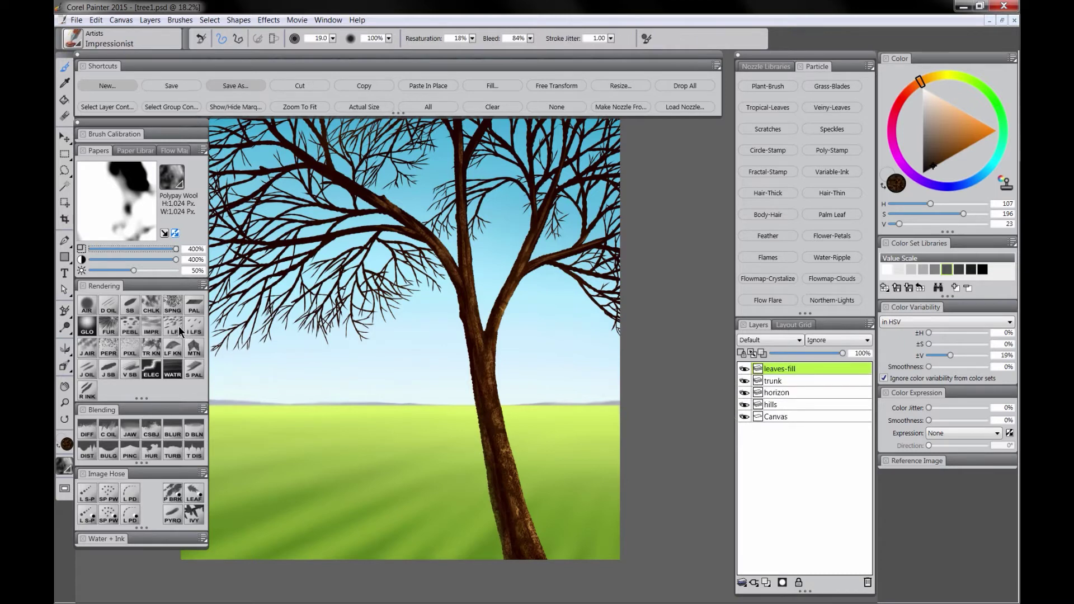
pyautogui.click(180, 330)
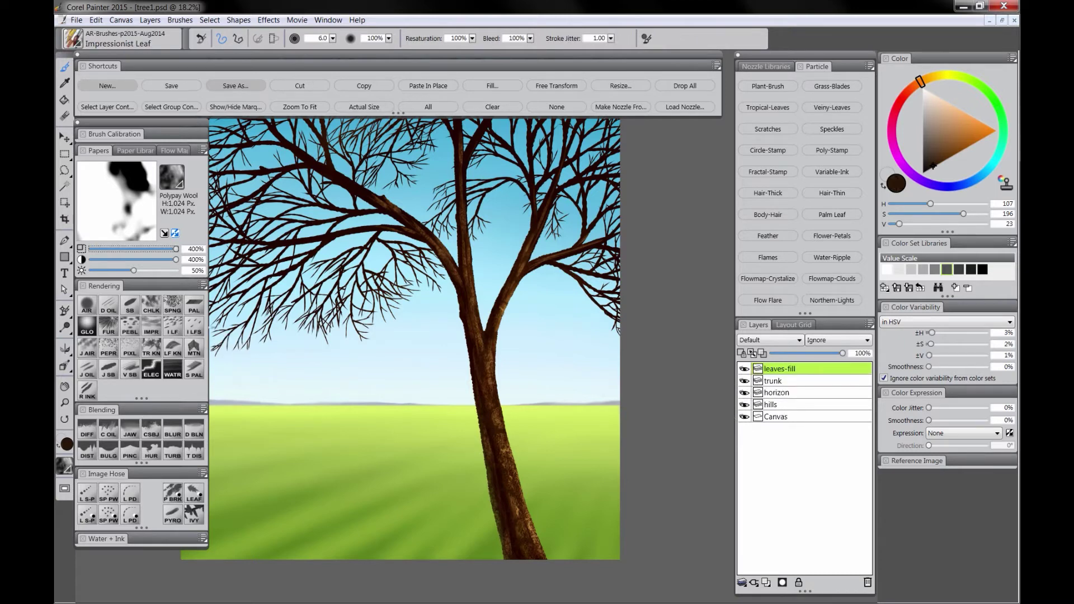
pyautogui.keyDown('alt'); pyautogui.click(548, 178); pyautogui.keyUp('alt')
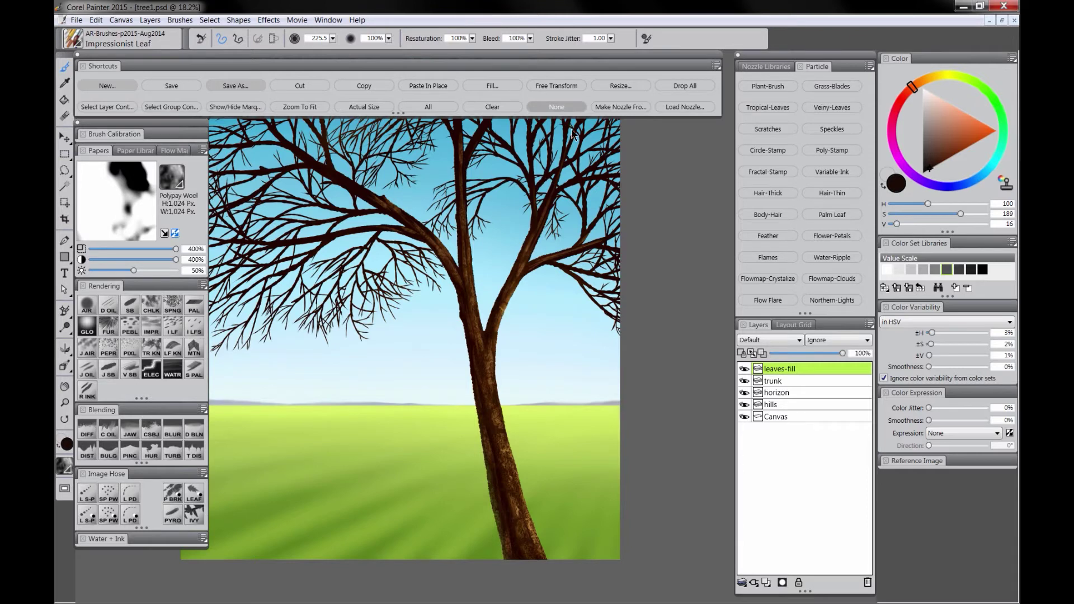
pyautogui.press('Tab')
pyautogui.moveTo(277, 69)
pyautogui.mouseDown()
pyautogui.moveTo(255, 39)
pyautogui.moveTo(267, 79)
pyautogui.moveTo(244, 132)
pyautogui.moveTo(282, 53)
pyautogui.moveTo(327, 56)
pyautogui.moveTo(297, 50)
pyautogui.moveTo(349, 80)
pyautogui.moveTo(386, 313)
pyautogui.moveTo(403, 90)
pyautogui.moveTo(666, 201)
pyautogui.moveTo(258, 140)
pyautogui.moveTo(408, 17)
pyautogui.moveTo(518, 168)
pyautogui.moveTo(248, 309)
pyautogui.moveTo(277, 319)
pyautogui.mouseUp()
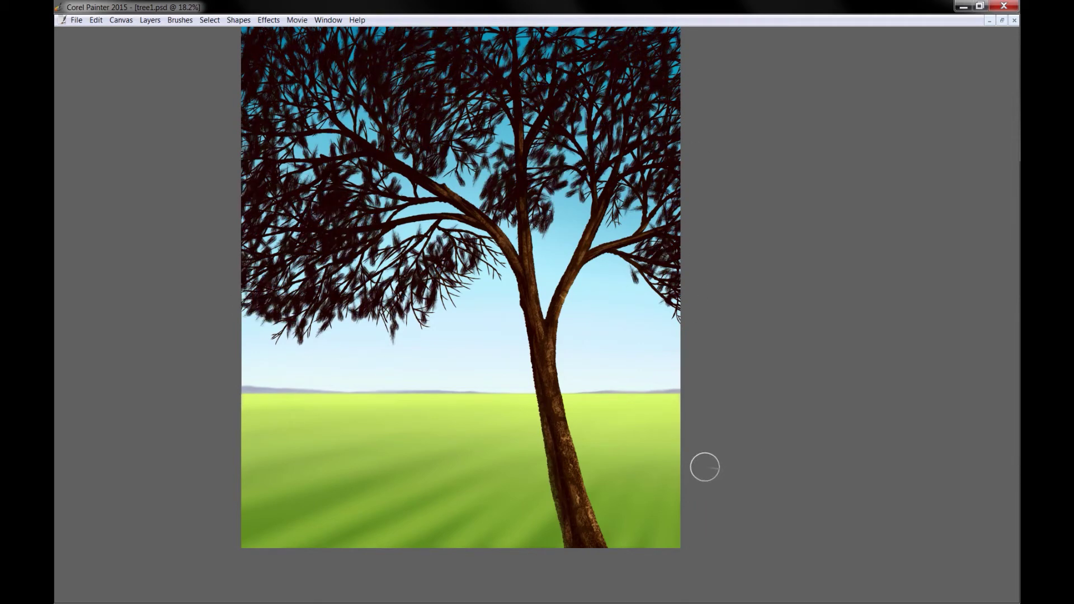
# Add a new layer above leaves-fill and name it "leaves-mid".
pyautogui.press('Tab')
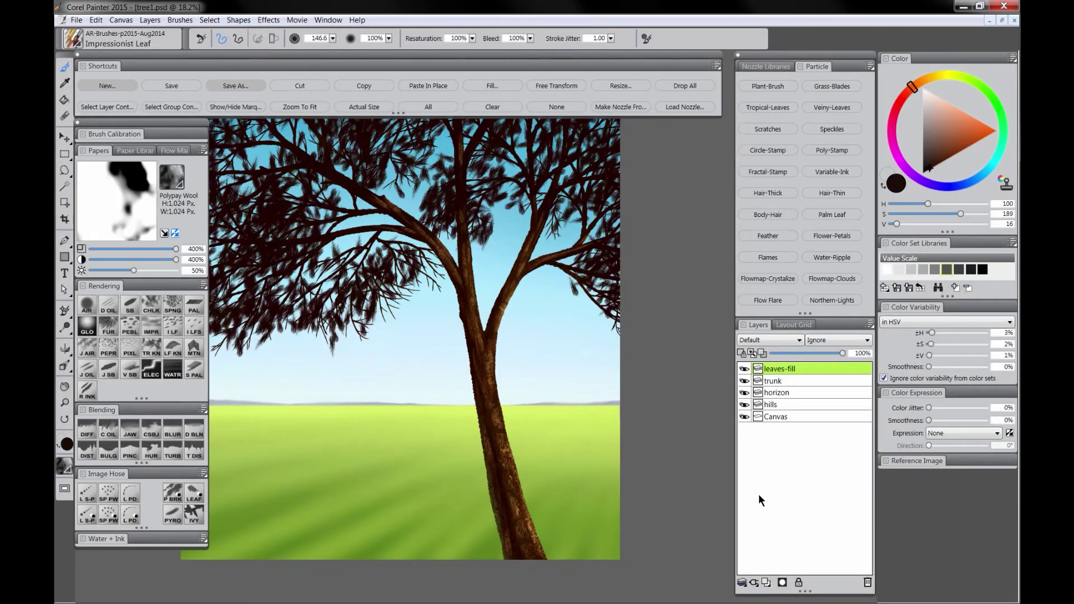
pyautogui.click(766, 582)
pyautogui.doubleClick(778, 370)
pyautogui.write('leaves-mid')
pyautogui.press('Return')
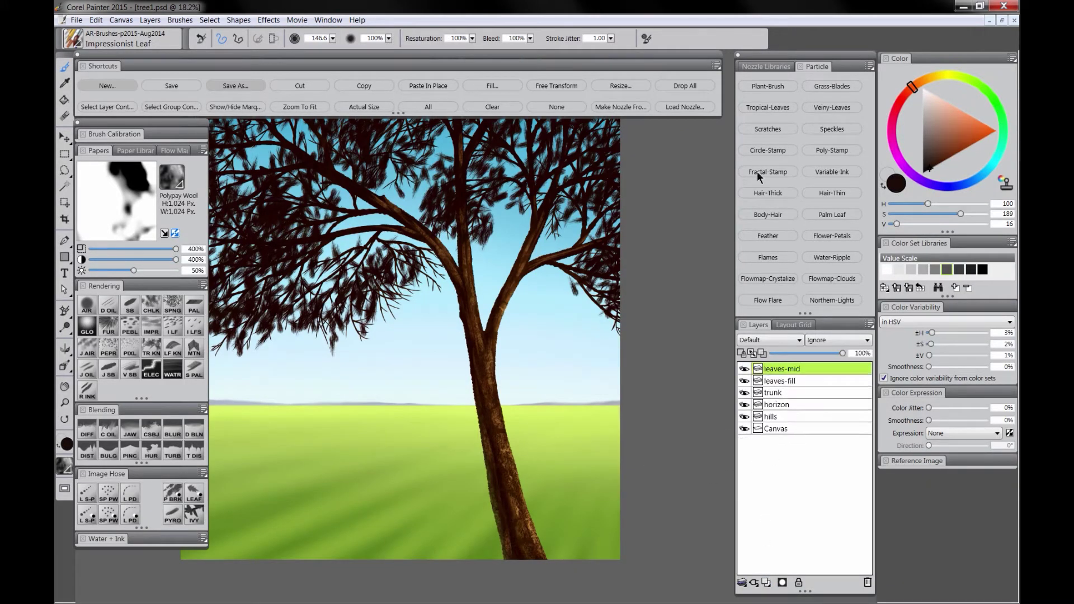
# Paint medium green Veiny-Leaves strokes (H 142, S 255, V 66) on leaves-mid over the crown's upper-left corner.
pyautogui.click(844, 106)
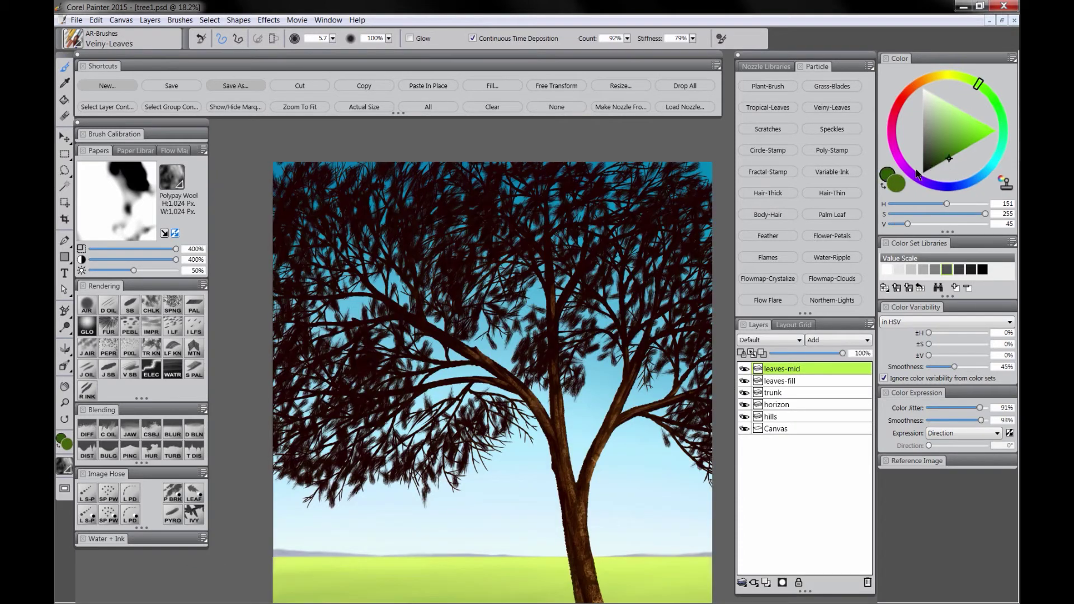
pyautogui.moveTo(917, 174); pyautogui.dragTo(958, 164)
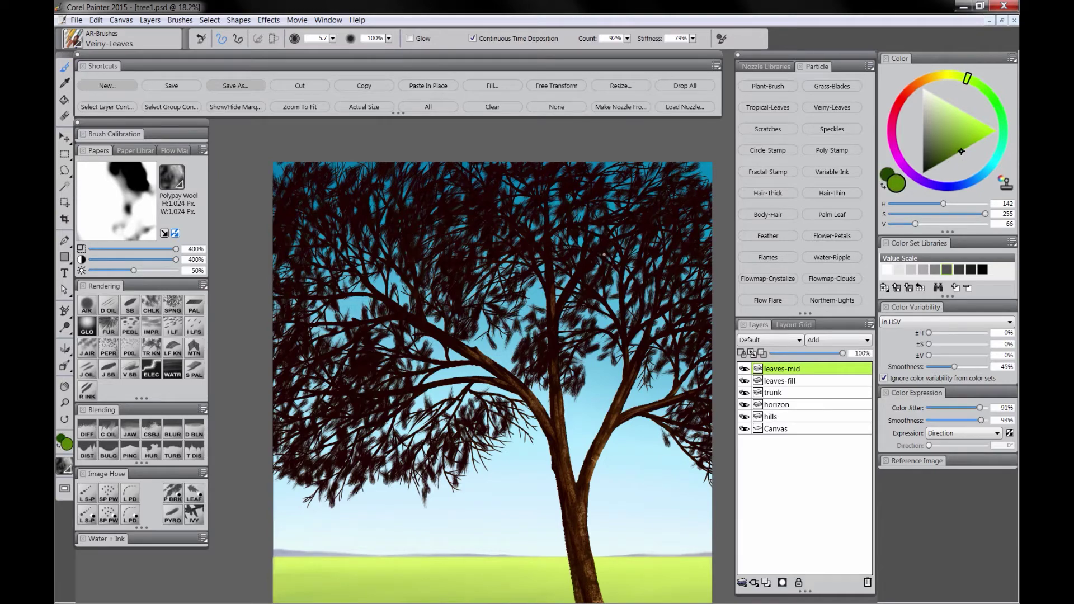
pyautogui.press('Tab')
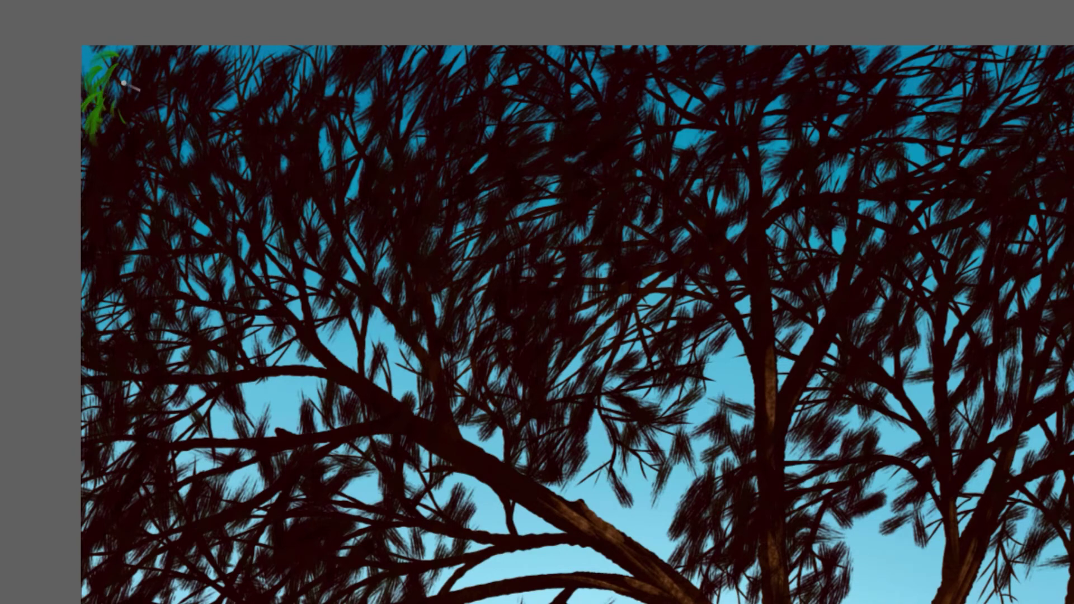
pyautogui.moveTo(143, 52); pyautogui.dragTo(161, 90)
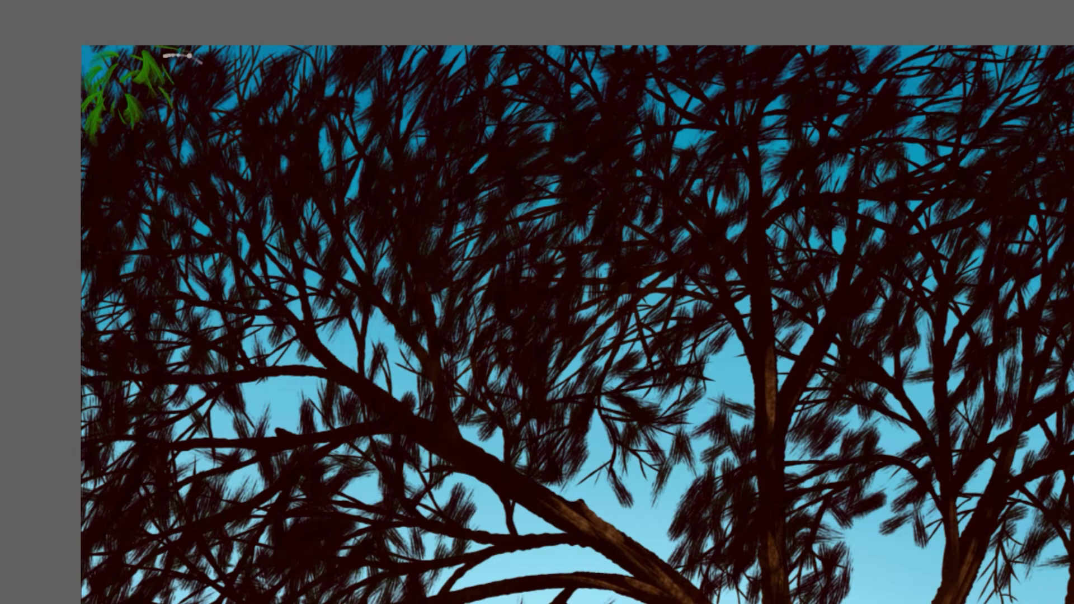
pyautogui.moveTo(109, 140); pyautogui.dragTo(105, 182)
pyautogui.moveTo(96, 143)
pyautogui.mouseDown()
pyautogui.moveTo(107, 181)
pyautogui.moveTo(73, 169)
pyautogui.moveTo(89, 202)
pyautogui.mouseUp()
pyautogui.moveTo(106, 181)
pyautogui.mouseDown()
pyautogui.moveTo(102, 205)
pyautogui.moveTo(116, 141)
pyautogui.moveTo(116, 174)
pyautogui.moveTo(90, 210)
pyautogui.moveTo(84, 250)
pyautogui.moveTo(112, 224)
pyautogui.moveTo(104, 263)
pyautogui.mouseUp()
pyautogui.moveTo(99, 247)
pyautogui.mouseDown()
pyautogui.moveTo(89, 269)
pyautogui.moveTo(116, 248)
pyautogui.moveTo(119, 280)
pyautogui.mouseUp()
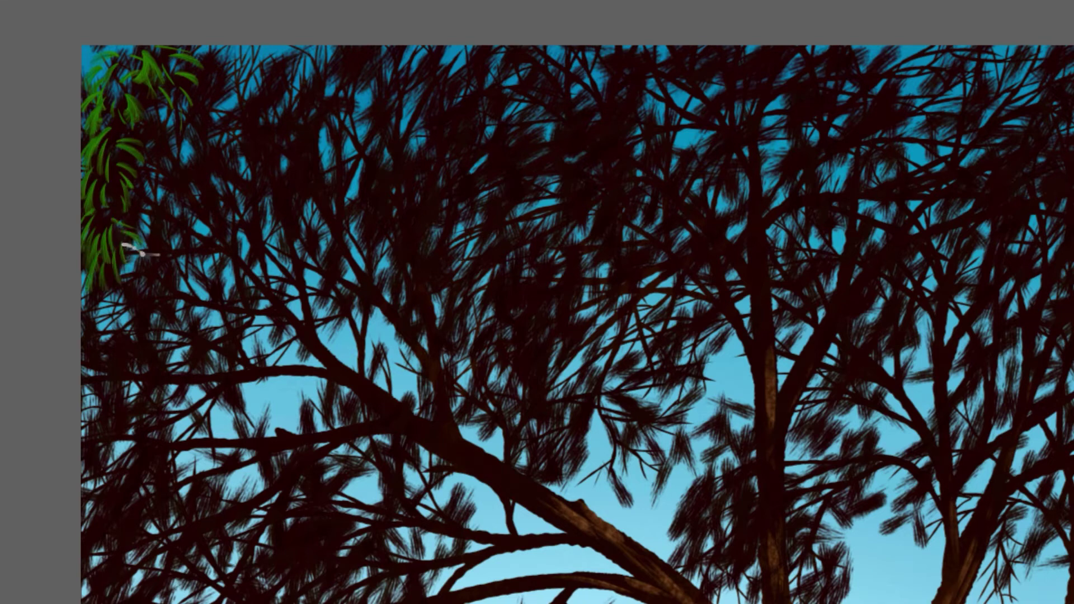
pyautogui.moveTo(209, 75); pyautogui.dragTo(197, 109)
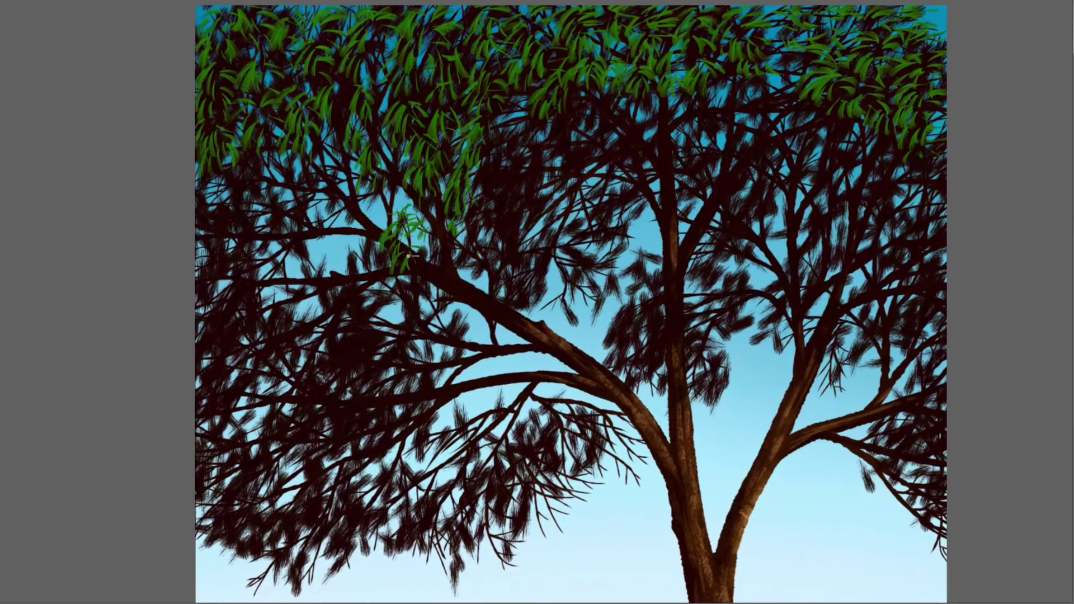
# Continue painting green Veiny-Leaves over the dark foliage in the middle and right parts of the tree crown.
pyautogui.moveTo(238, 216); pyautogui.dragTo(224, 263)
pyautogui.moveTo(448, 246); pyautogui.dragTo(431, 307)
pyautogui.moveTo(515, 146); pyautogui.dragTo(498, 235)
pyautogui.moveTo(593, 252); pyautogui.dragTo(582, 319)
pyautogui.moveTo(627, 280); pyautogui.dragTo(638, 370)
pyautogui.moveTo(616, 185); pyautogui.dragTo(607, 218)
pyautogui.moveTo(783, 336); pyautogui.dragTo(645, 251)
pyautogui.moveTo(725, 376); pyautogui.dragTo(732, 408)
pyautogui.moveTo(766, 369); pyautogui.dragTo(797, 465)
pyautogui.moveTo(582, 219); pyautogui.dragTo(559, 263)
pyautogui.moveTo(677, 151); pyautogui.dragTo(716, 215)
pyautogui.moveTo(604, 96); pyautogui.dragTo(588, 123)
pyautogui.moveTo(420, 280); pyautogui.dragTo(585, 153)
pyautogui.moveTo(258, 73); pyautogui.dragTo(241, 120)
pyautogui.moveTo(392, 126); pyautogui.dragTo(369, 174)
pyautogui.moveTo(252, 179); pyautogui.dragTo(277, 209)
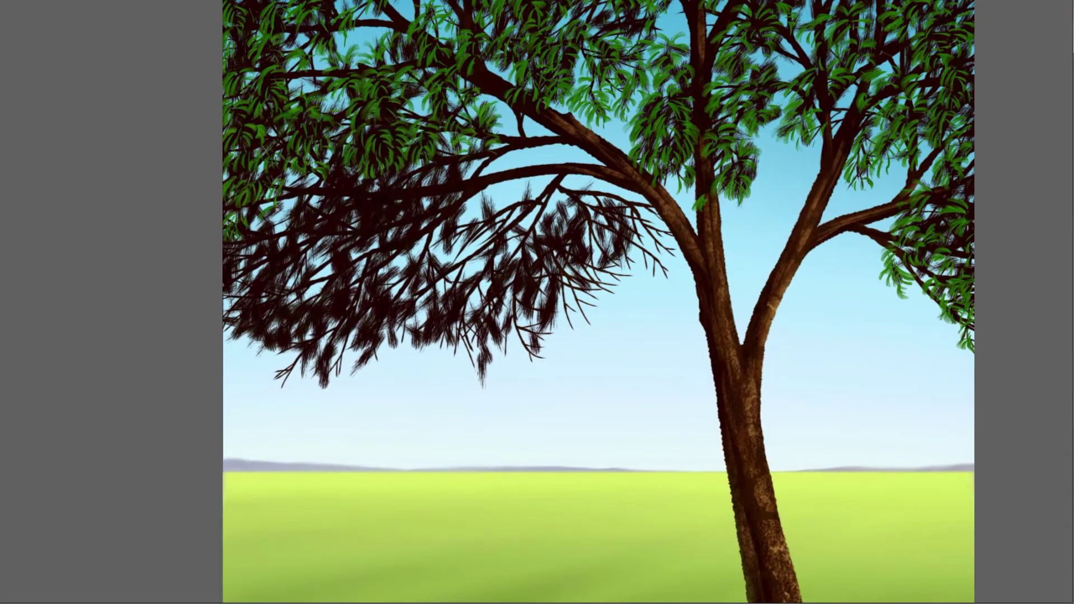
# Cover the dark foliage on the tree's low left-hand branches with the same green Veiny-Leaves strokes.
pyautogui.moveTo(358, 179); pyautogui.dragTo(392, 207)
pyautogui.moveTo(464, 207); pyautogui.dragTo(537, 246)
pyautogui.moveTo(582, 212); pyautogui.dragTo(649, 263)
pyautogui.moveTo(565, 280); pyautogui.dragTo(538, 341)
pyautogui.moveTo(336, 374); pyautogui.dragTo(415, 327)
pyautogui.moveTo(414, 291); pyautogui.dragTo(352, 324)
pyautogui.moveTo(347, 246); pyautogui.dragTo(403, 263)
pyautogui.moveTo(448, 252); pyautogui.dragTo(492, 279)
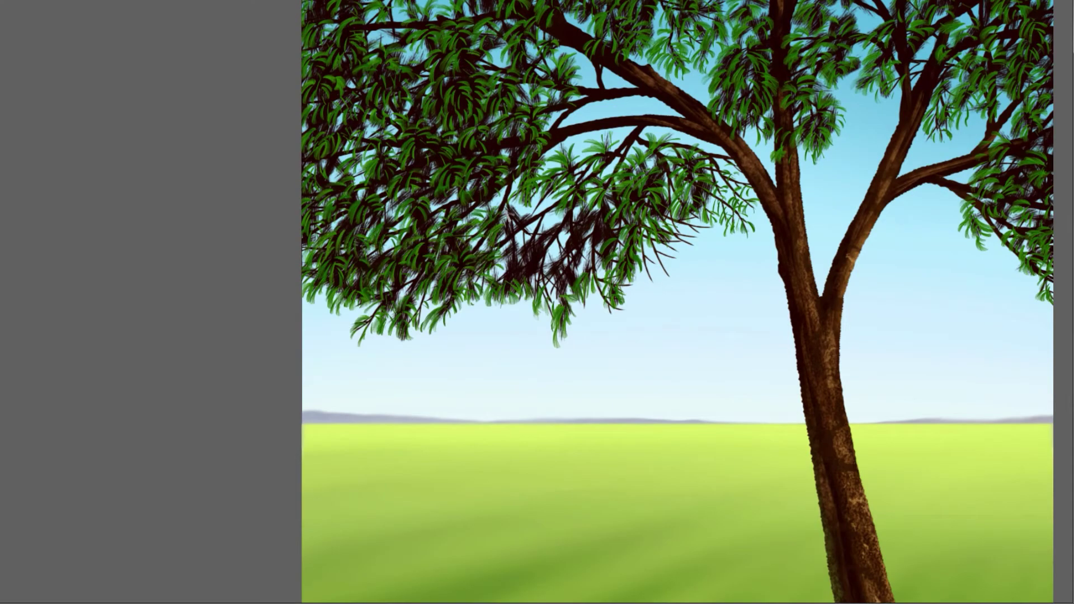
pyautogui.moveTo(515, 218); pyautogui.dragTo(593, 268)
pyautogui.moveTo(672, 224); pyautogui.dragTo(490, 384)
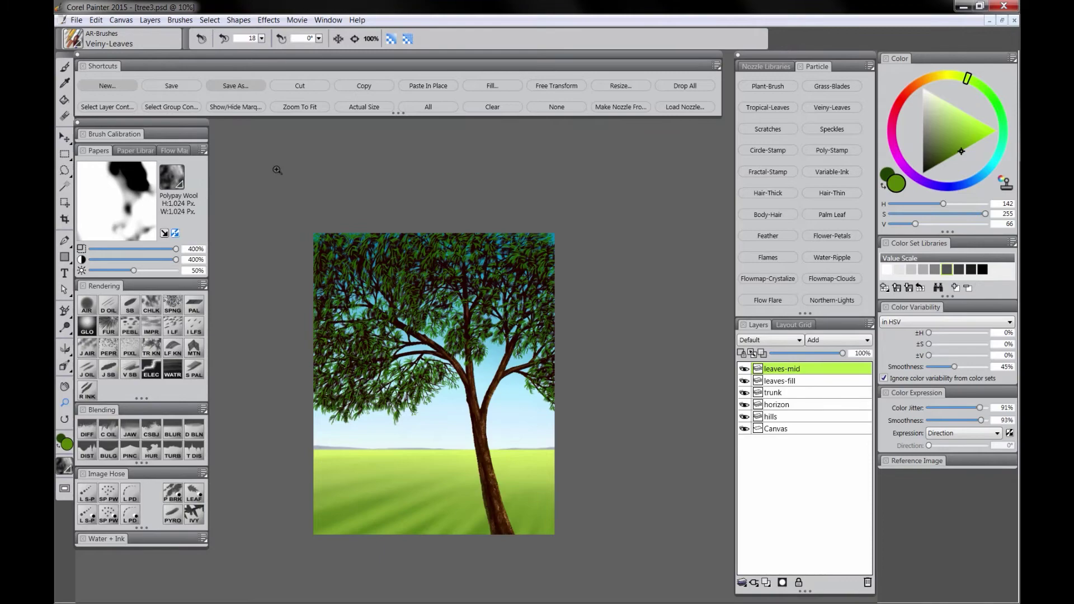
# Select the content of leaves-mid with the marquee hidden, and add a new layer above it in Multiply mode.
pyautogui.click(118, 110)
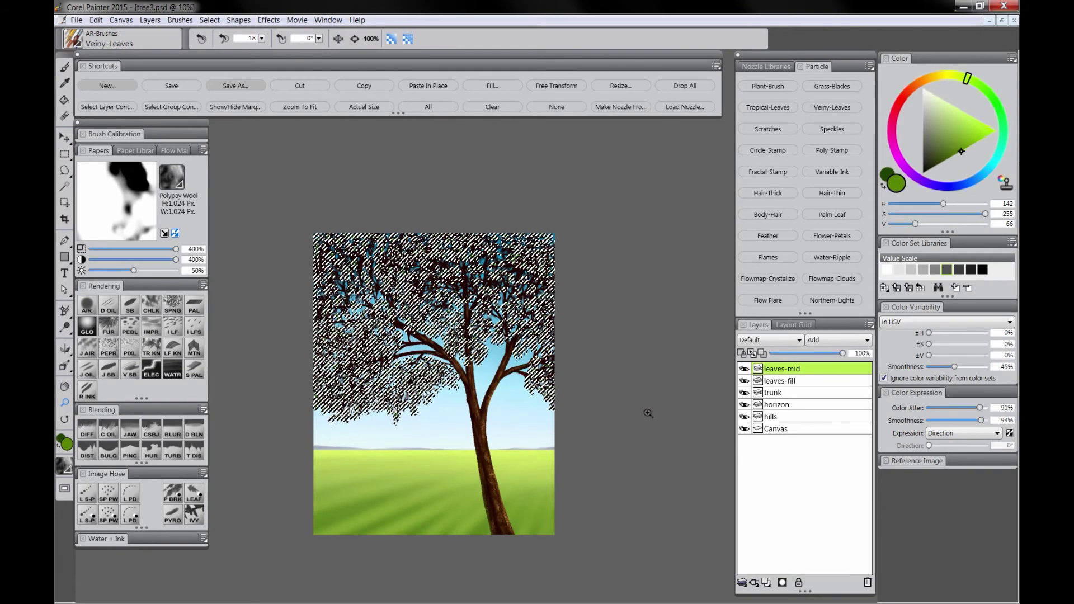
pyautogui.click(249, 111)
pyautogui.click(766, 582)
pyautogui.click(770, 340)
pyautogui.click(769, 410)
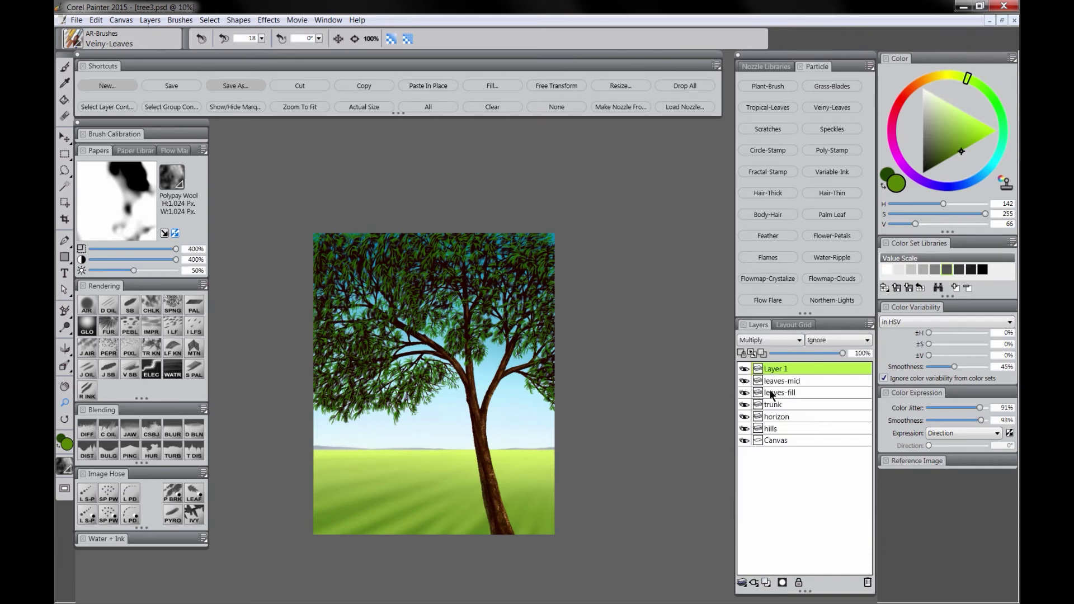
# Airbrush dark blue shadows (H 237, S 174, V 53) over the foliage at 9% opacity and lighten them with white.
pyautogui.click(972, 181)
pyautogui.click(943, 159)
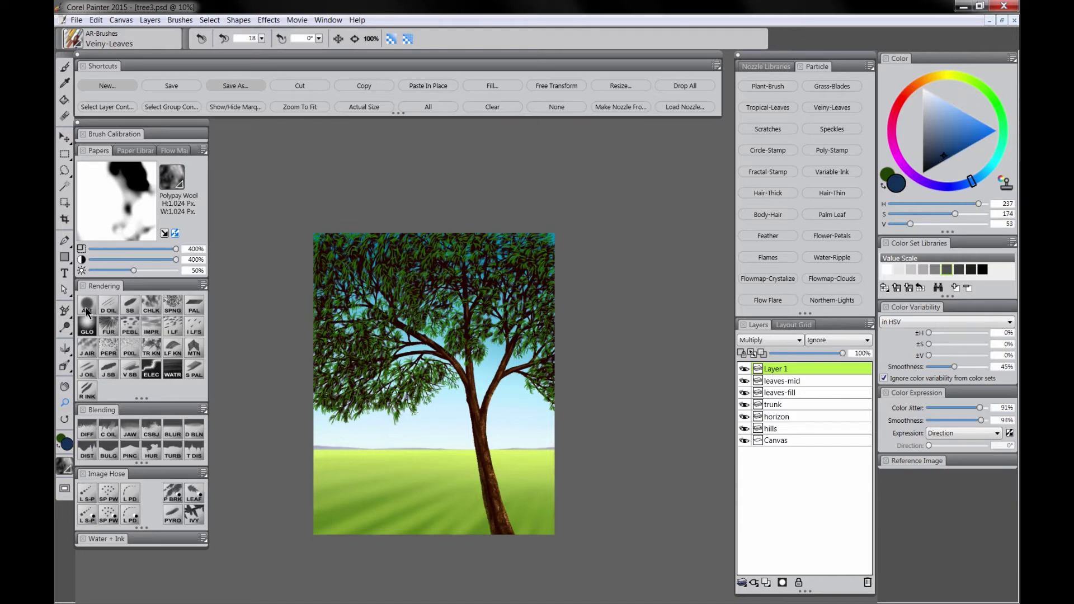
pyautogui.press('b')
pyautogui.keyDown('ctrl'); pyautogui.keyDown('alt'); pyautogui.moveTo(390, 316); pyautogui.dragTo(367, 350); pyautogui.keyUp('alt'); pyautogui.keyUp('ctrl')
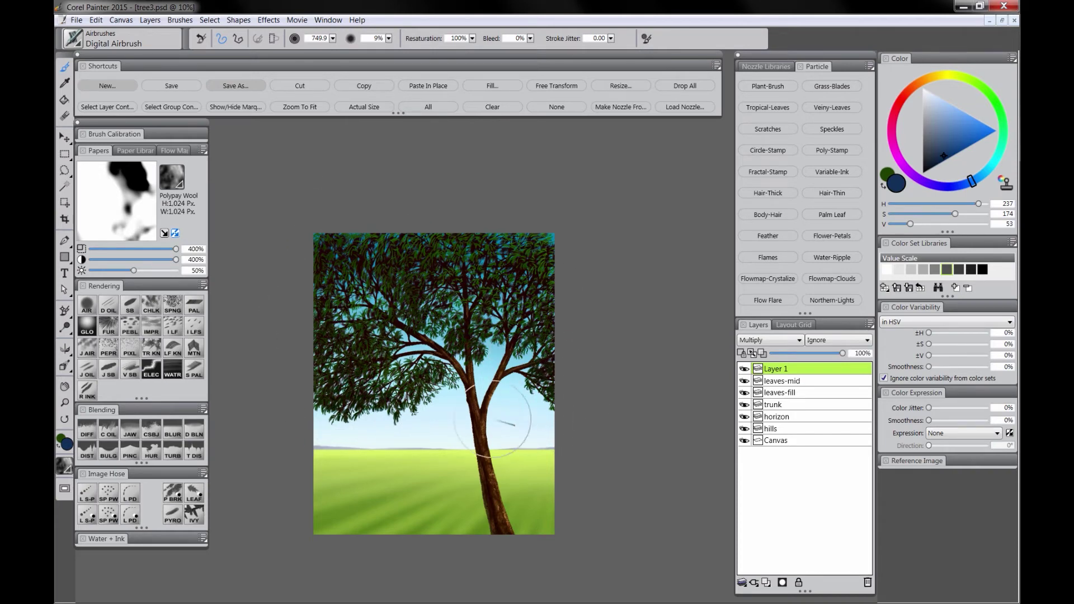
pyautogui.click(928, 98)
pyautogui.moveTo(929, 95); pyautogui.dragTo(923, 88)
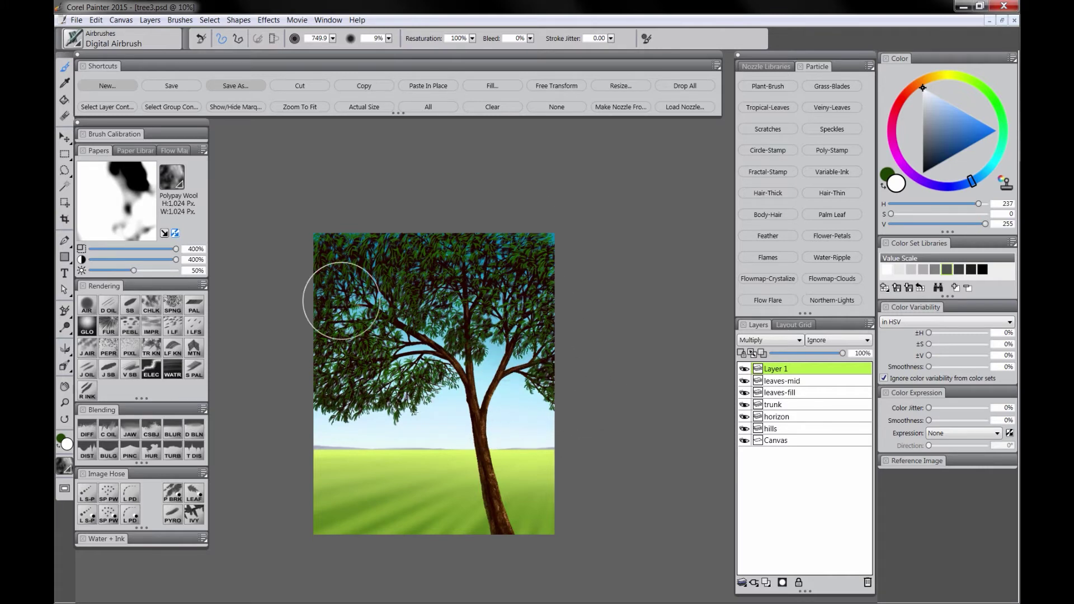
# Add another layer and sponge bright yellow-green (H 139, S 255, V 148) over the upper foliage at 15% opacity.
pyautogui.click(767, 583)
pyautogui.click(965, 78)
pyautogui.moveTo(965, 114); pyautogui.dragTo(984, 119)
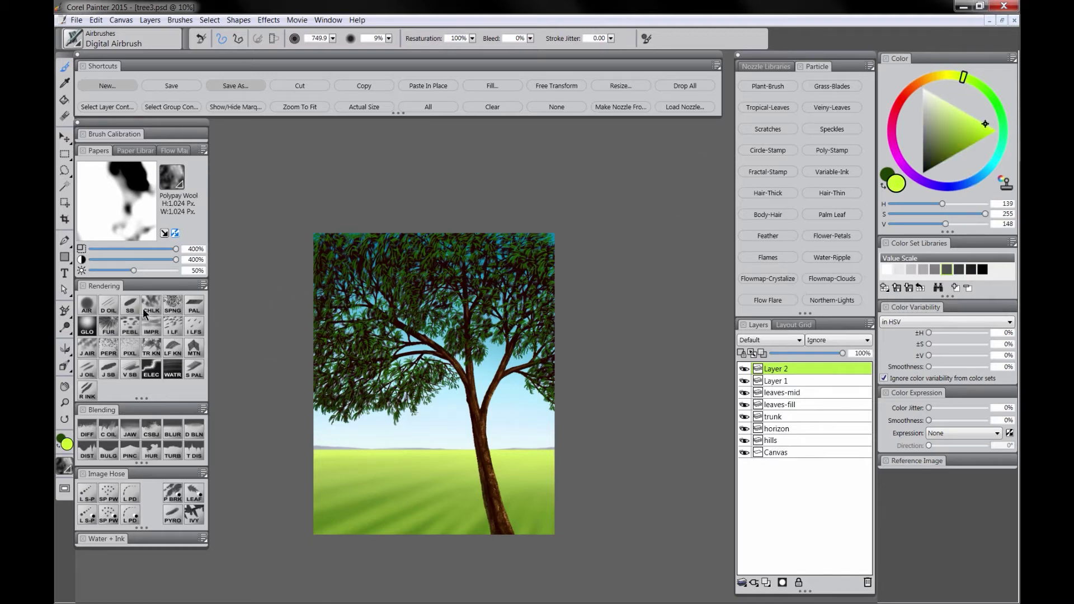
pyautogui.click(169, 309)
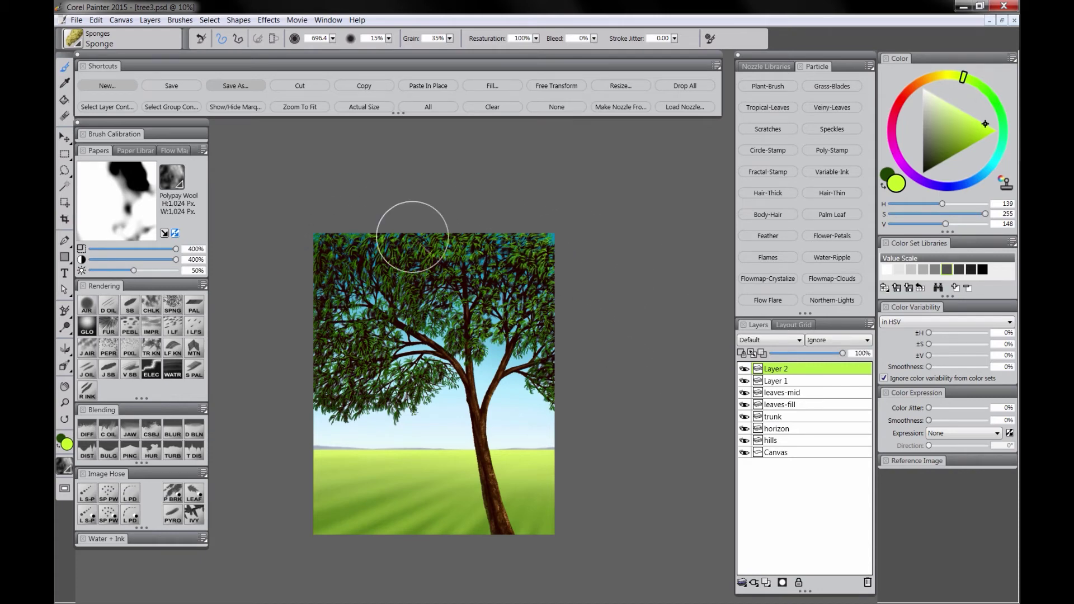
# Sponge muted blue (H 228, S 83, V 107) onto the foliage and lower the layer's opacity to about 68%.
pyautogui.keyDown('alt'); pyautogui.click(501, 357); pyautogui.keyUp('alt')
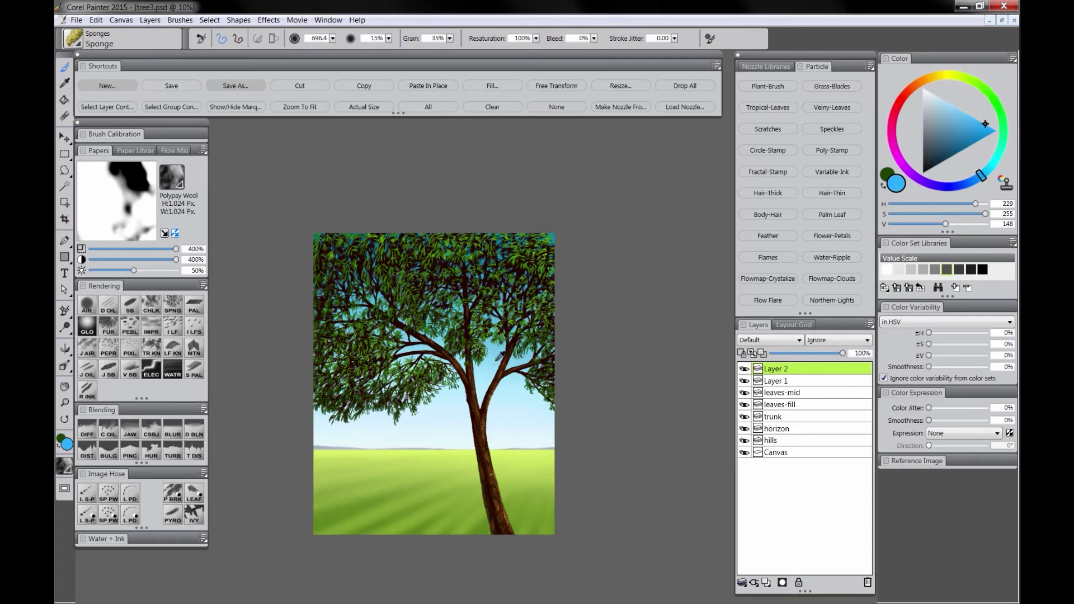
pyautogui.moveTo(940, 148); pyautogui.dragTo(943, 137)
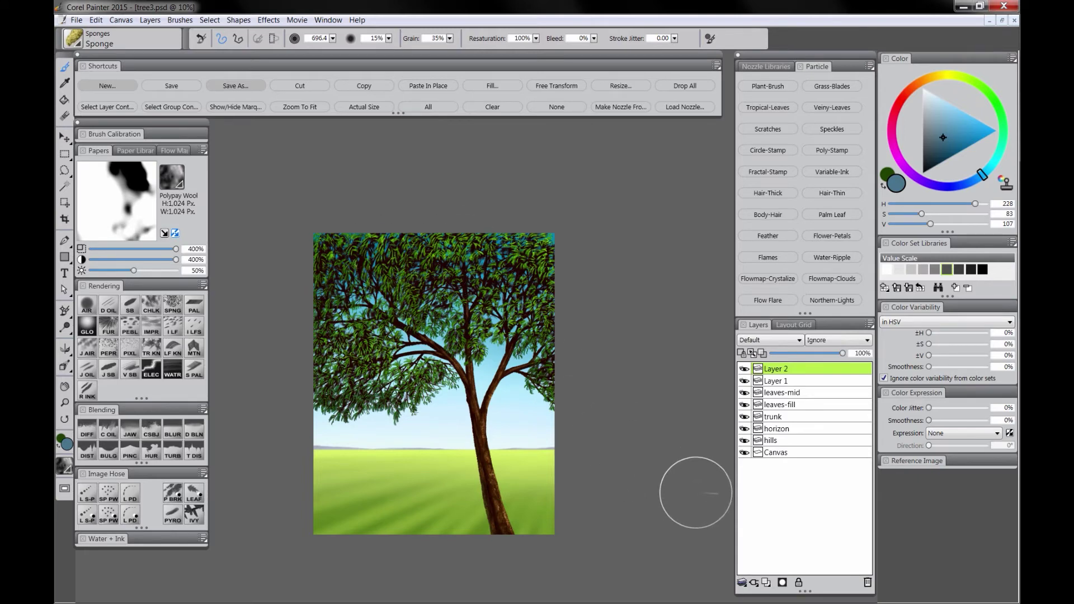
pyautogui.press('m')
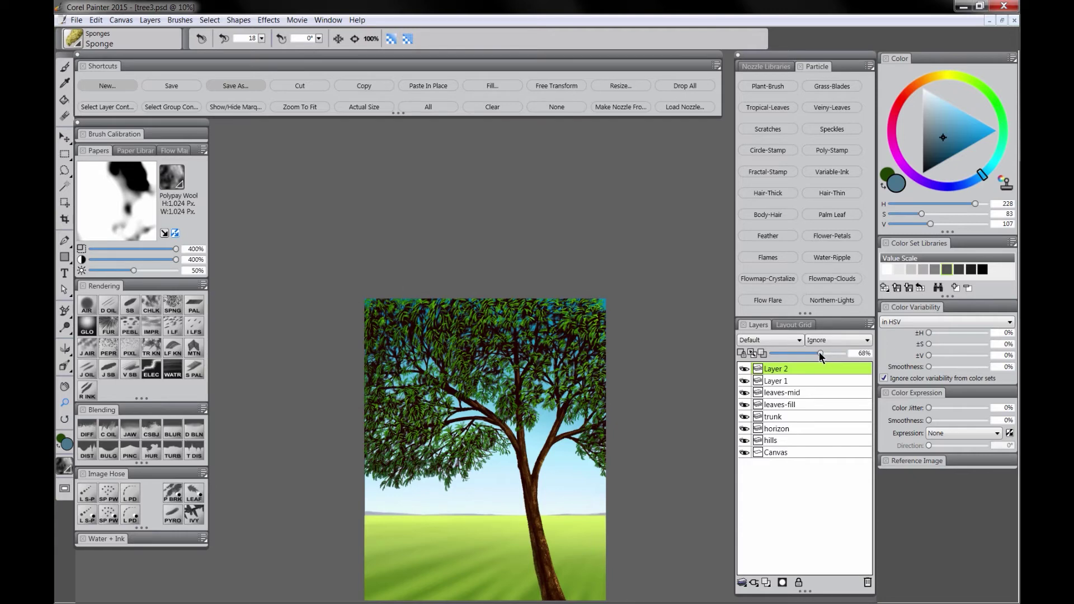
pyautogui.click(802, 382)
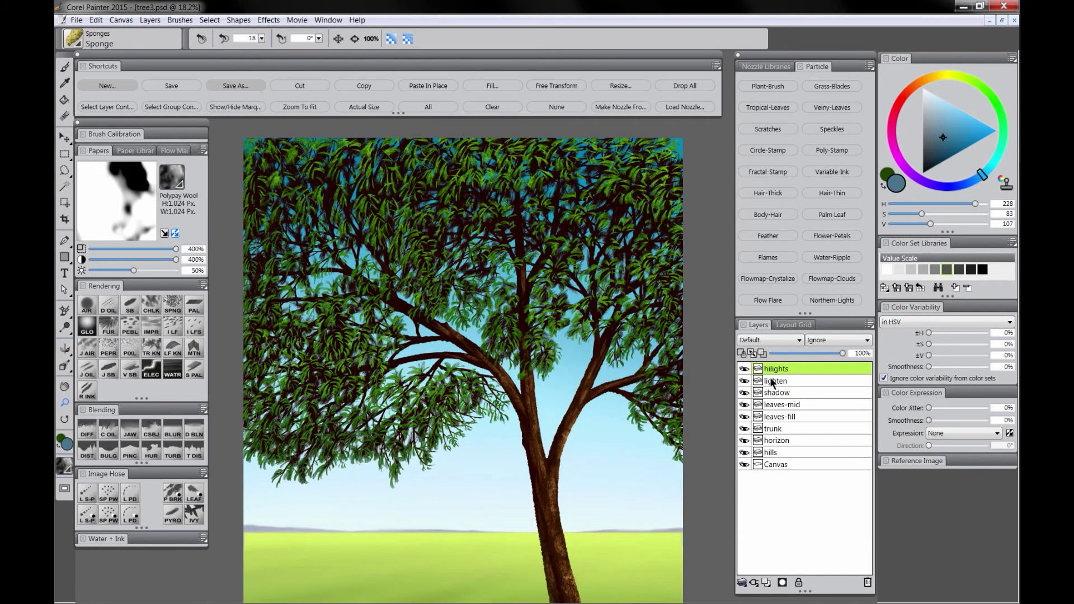
# Paint yellow-green Square Chalk highlights (H 135, S 255, V 128) over the crown on the hilights layer, and sample the sky blue.
pyautogui.click(168, 312)
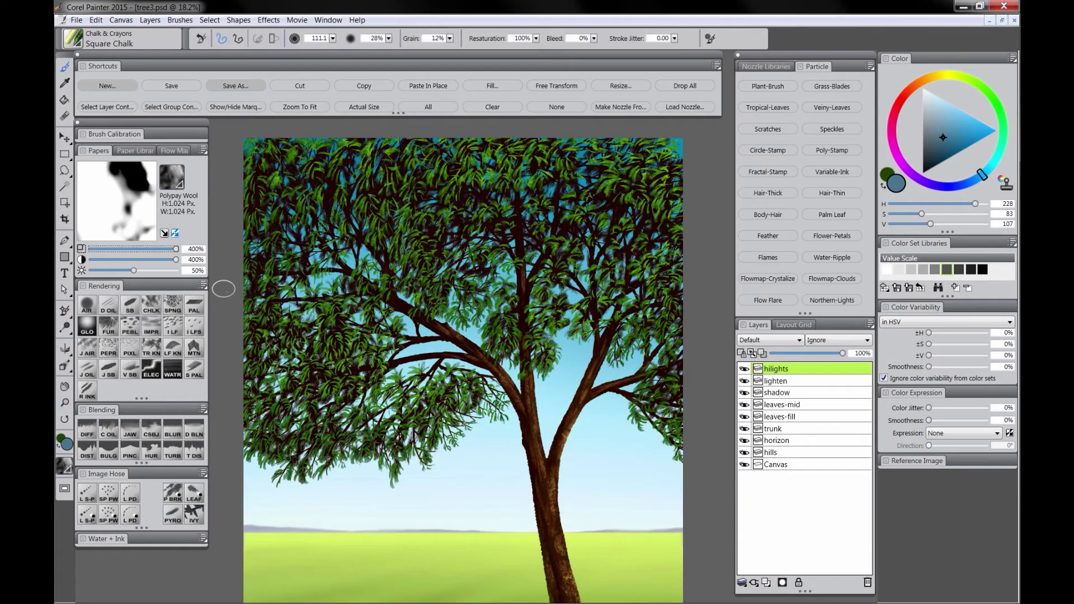
pyautogui.click(960, 75)
pyautogui.moveTo(971, 109); pyautogui.dragTo(1001, 133)
pyautogui.moveTo(639, 179)
pyautogui.mouseDown()
pyautogui.moveTo(683, 163)
pyautogui.moveTo(607, 171)
pyautogui.mouseUp()
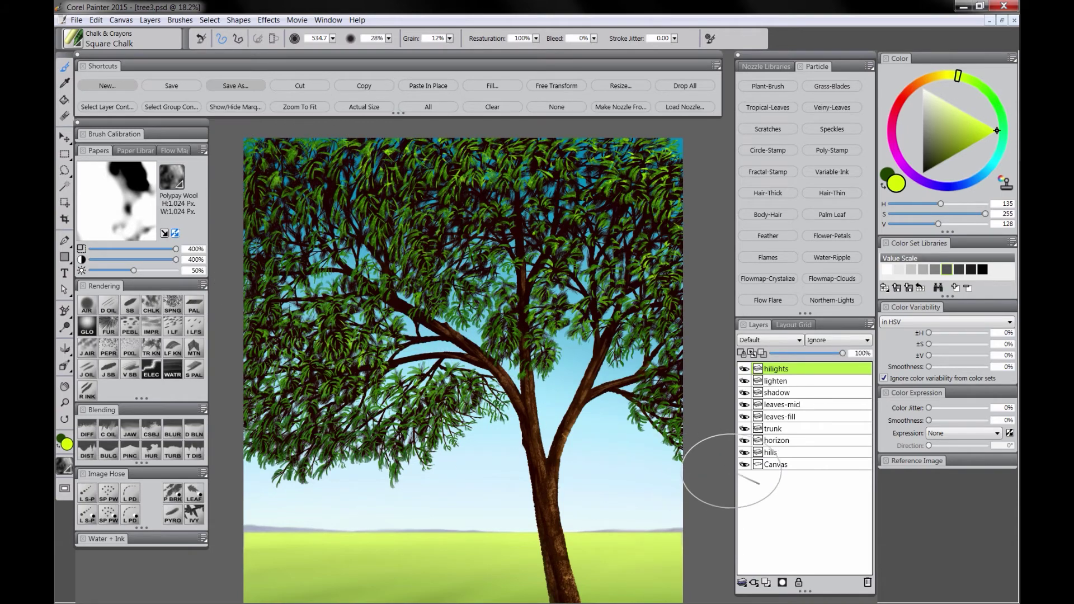
pyautogui.keyDown('alt'); pyautogui.click(359, 257); pyautogui.keyUp('alt')
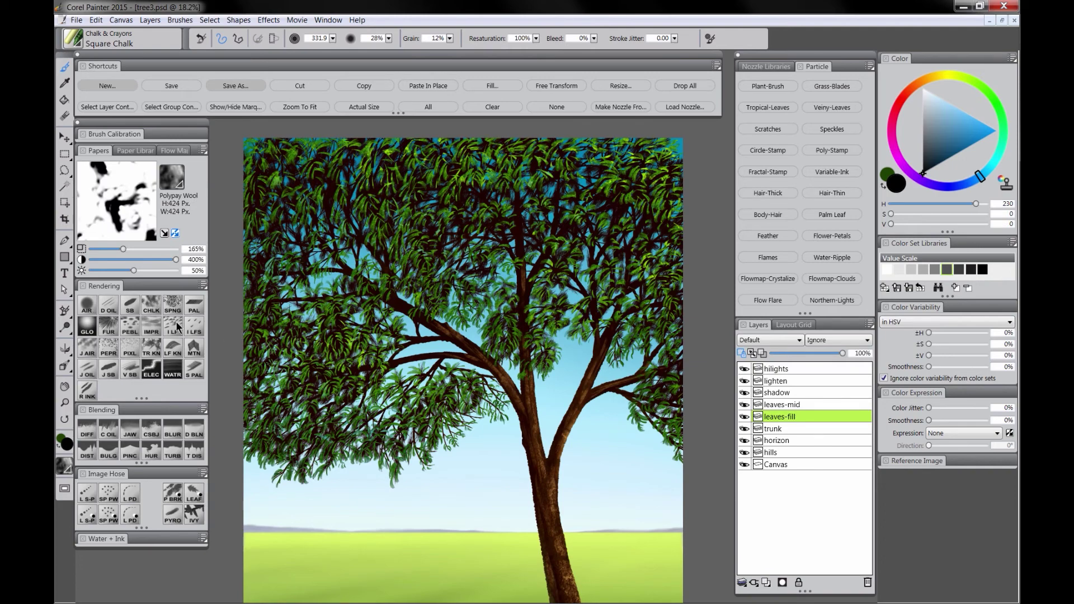
# Sample a leaf green and use the Sponge to tint the dark foliage on the transparency-locked leaves-fill layer.
pyautogui.click(174, 308)
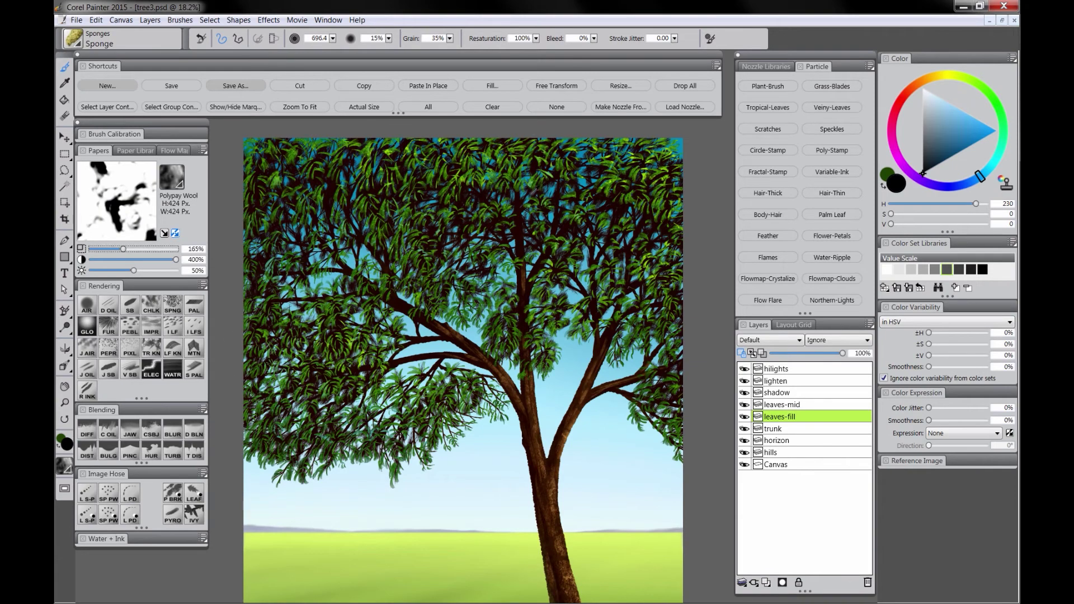
pyautogui.keyDown('alt'); pyautogui.click(532, 185); pyautogui.keyUp('alt')
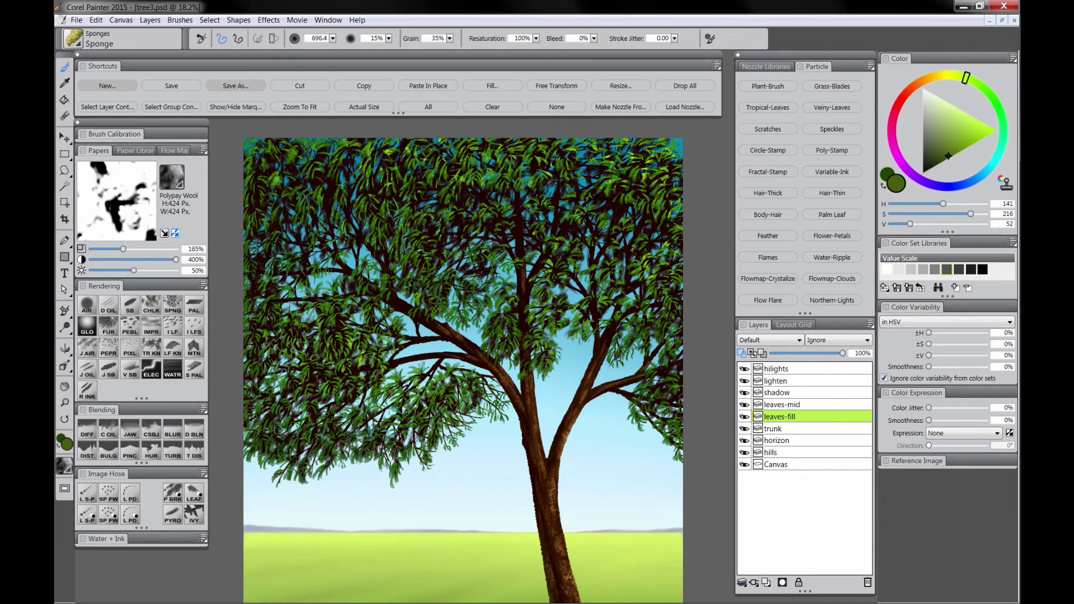
pyautogui.moveTo(931, 157); pyautogui.dragTo(941, 168)
pyautogui.click(994, 102)
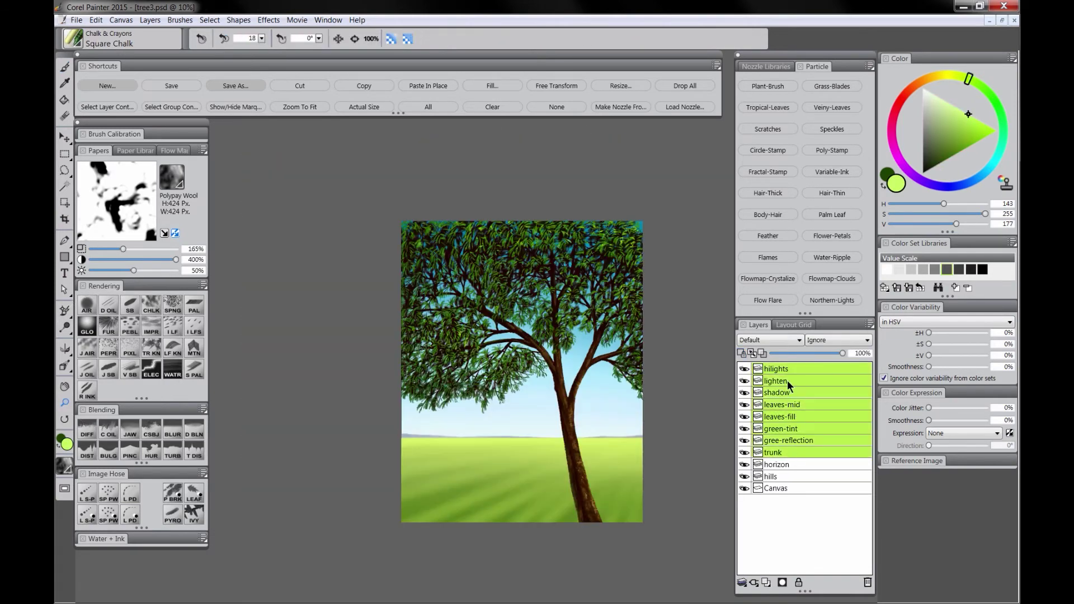
# Group the layers from trunk to hilights as "tree", and drop the hills and horizon layers onto the Canvas.
pyautogui.hotkey('ctrl', 'g')
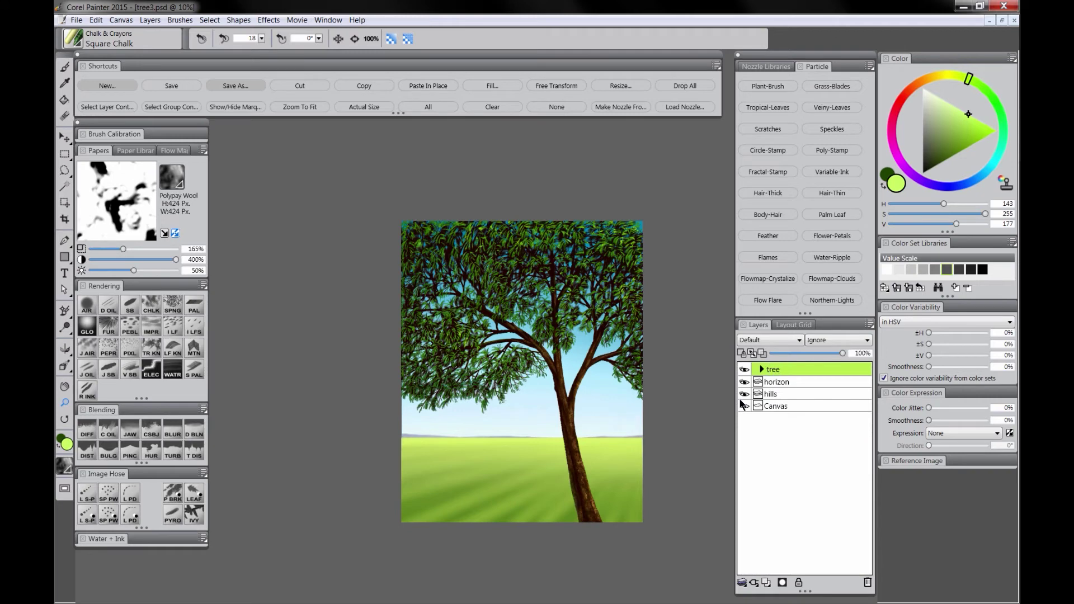
pyautogui.click(793, 382)
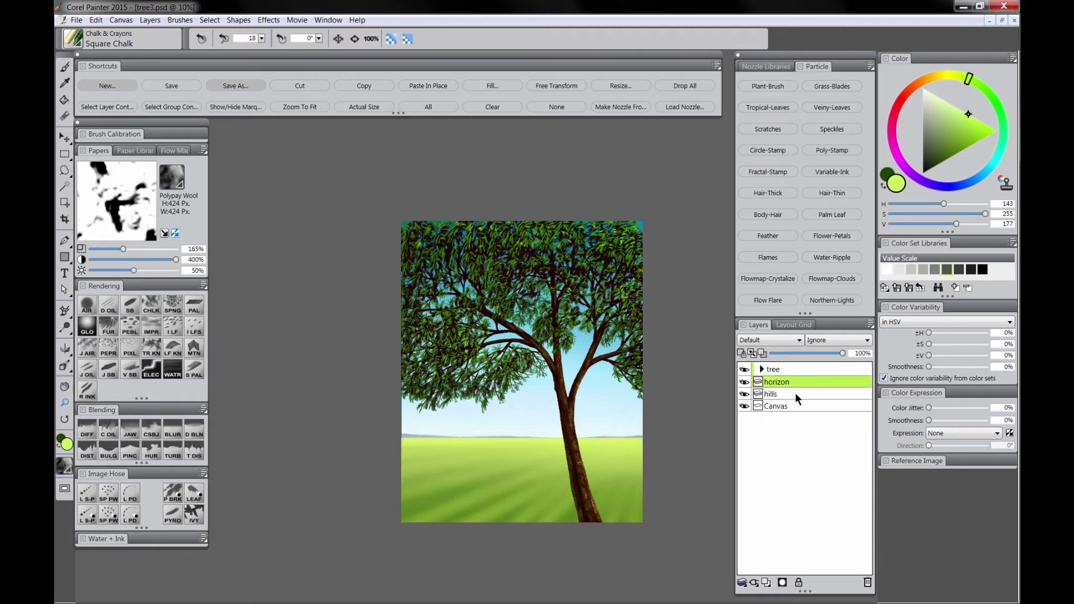
pyautogui.click(797, 395)
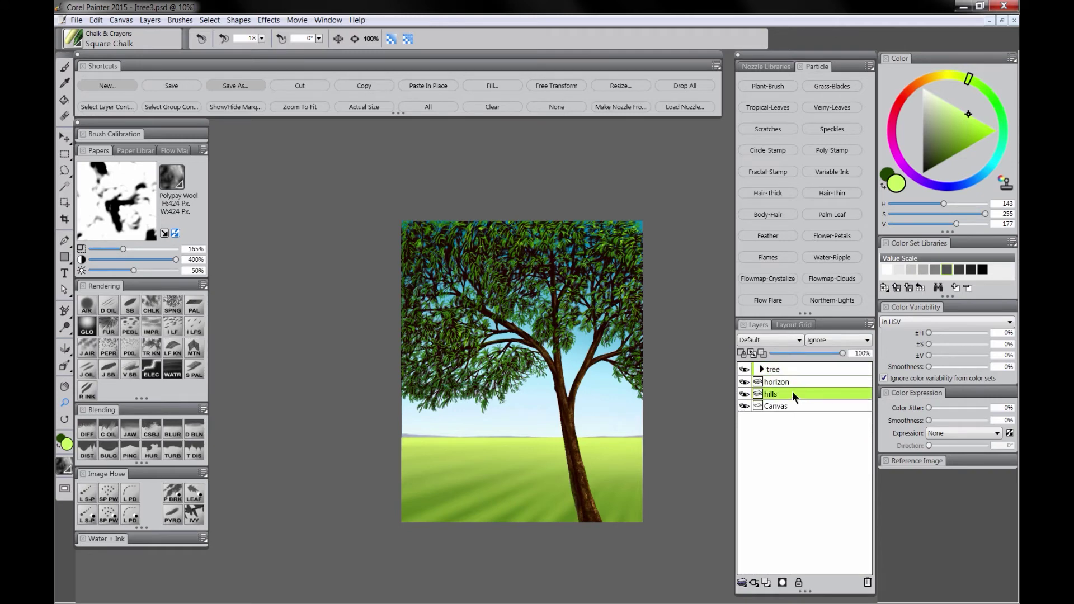
pyautogui.click(150, 22)
pyautogui.click(163, 235)
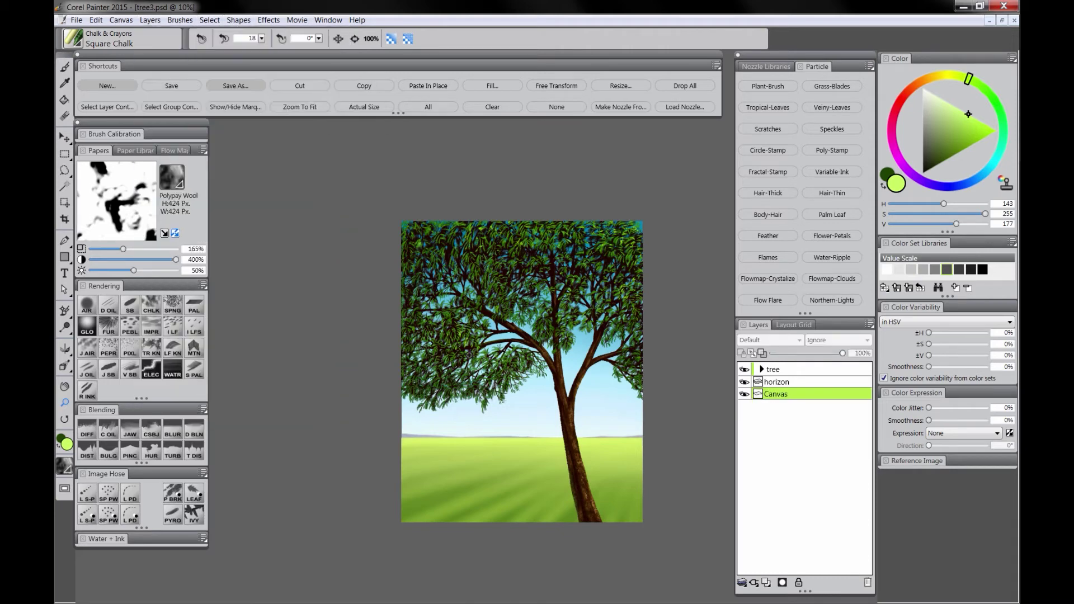
pyautogui.click(787, 383)
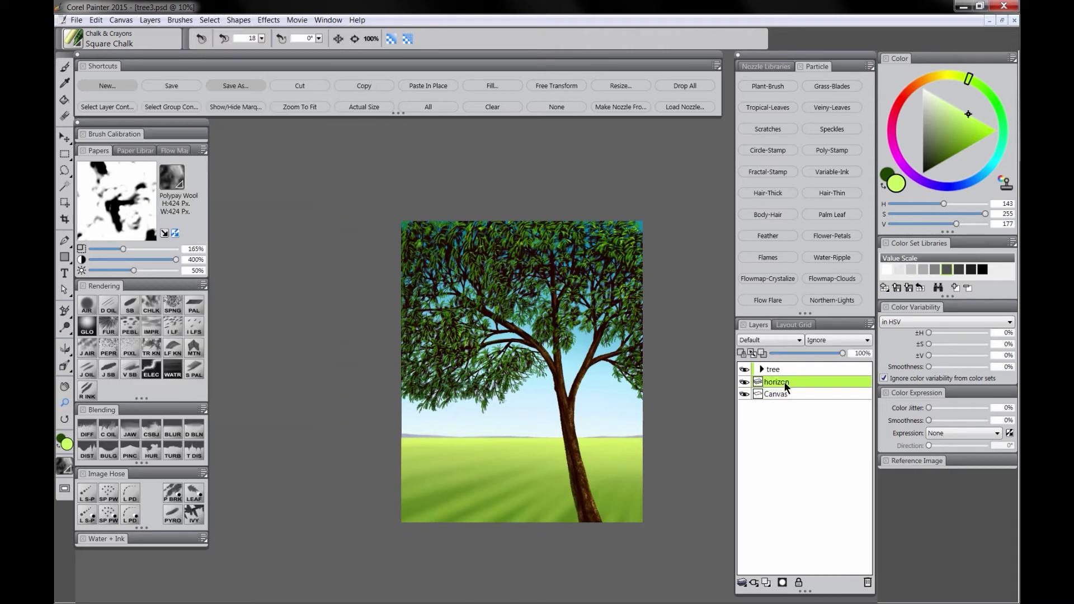
pyautogui.click(150, 19)
pyautogui.click(168, 239)
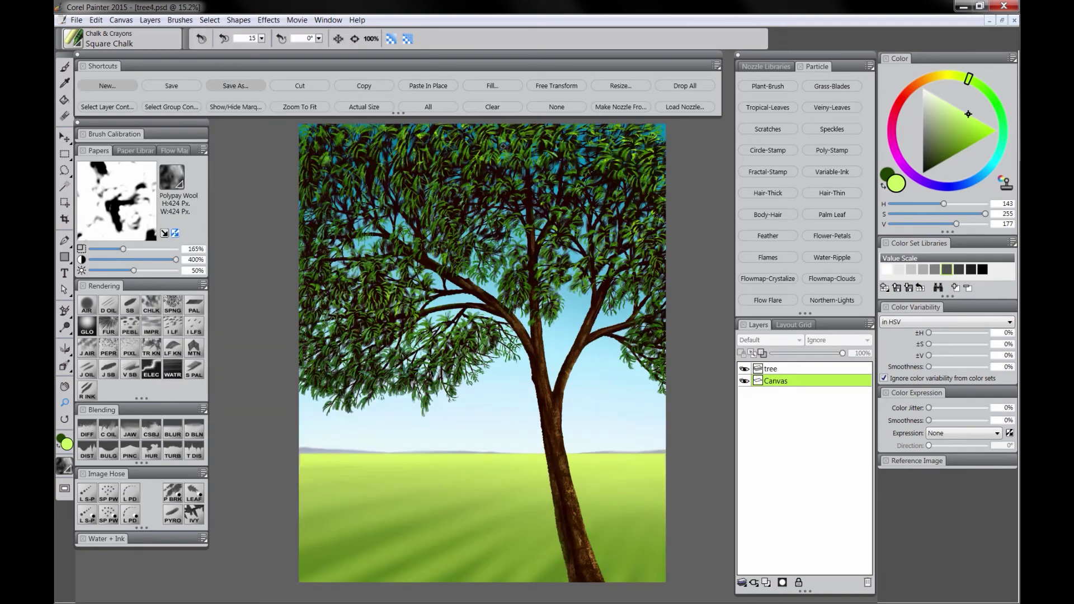
# Soften the Canvas background with a Gaussian aperture and an amount of 13.28.
pyautogui.click(268, 20)
pyautogui.moveTo(317, 77)
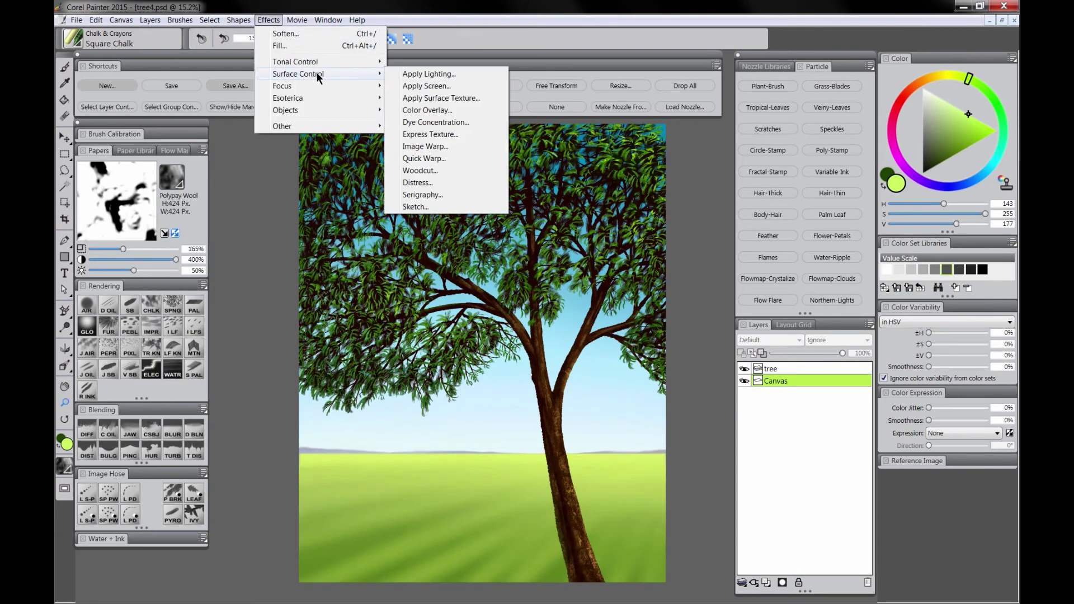
pyautogui.click(448, 164)
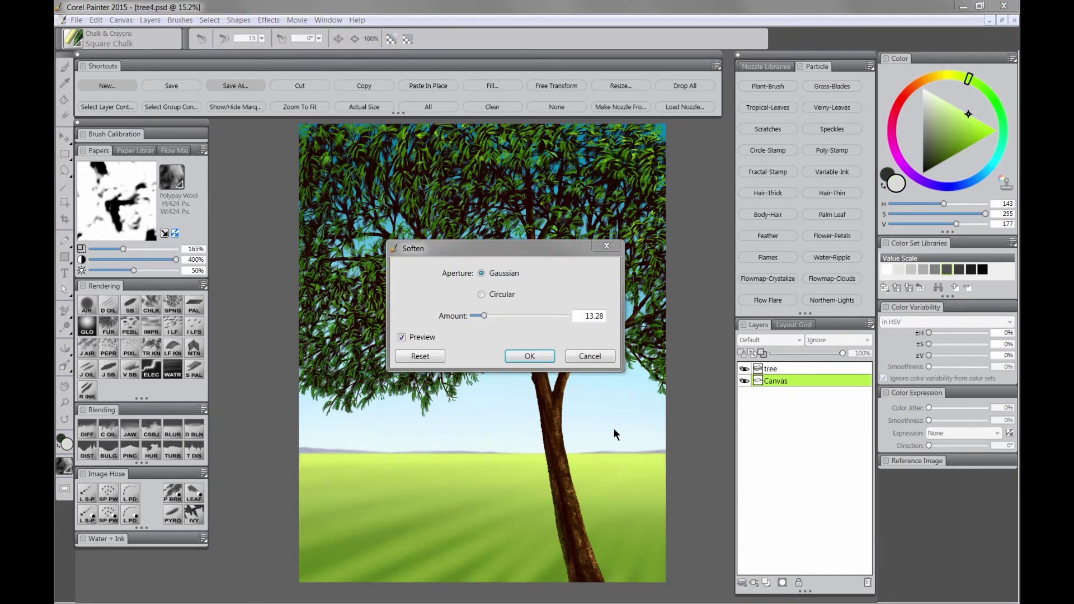
pyautogui.click(529, 357)
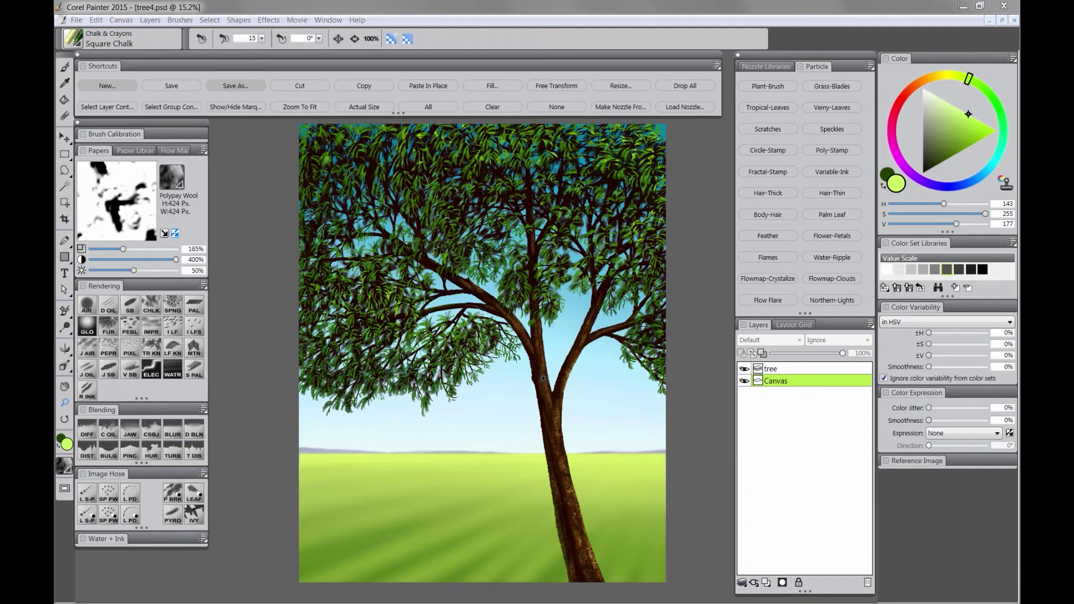
# Flatten all layers onto the Canvas and paste a copy of the whole image in place as a new layer.
pyautogui.click(685, 85)
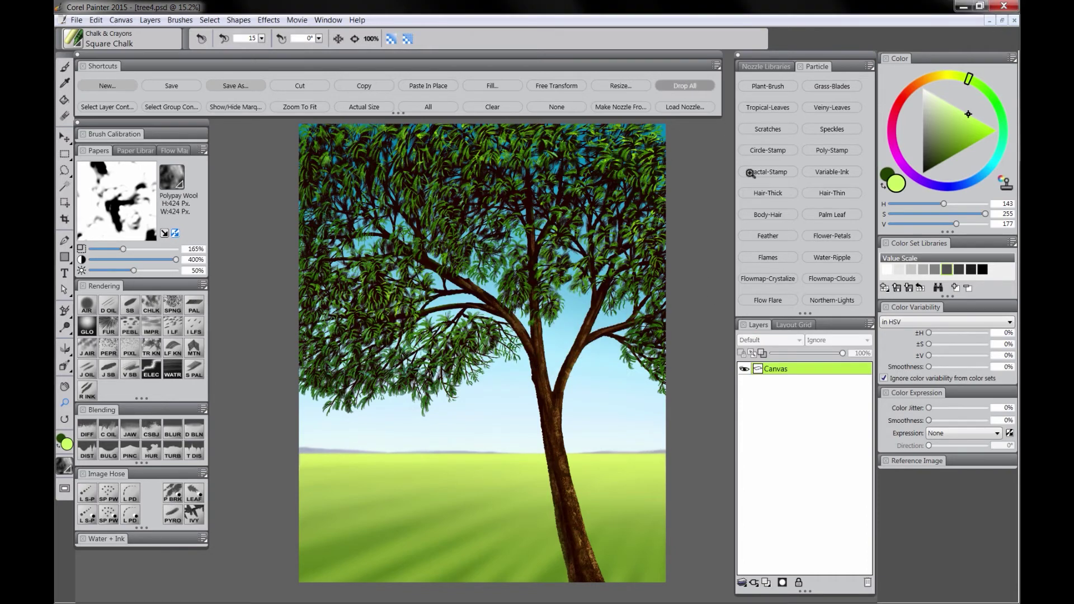
pyautogui.click(436, 106)
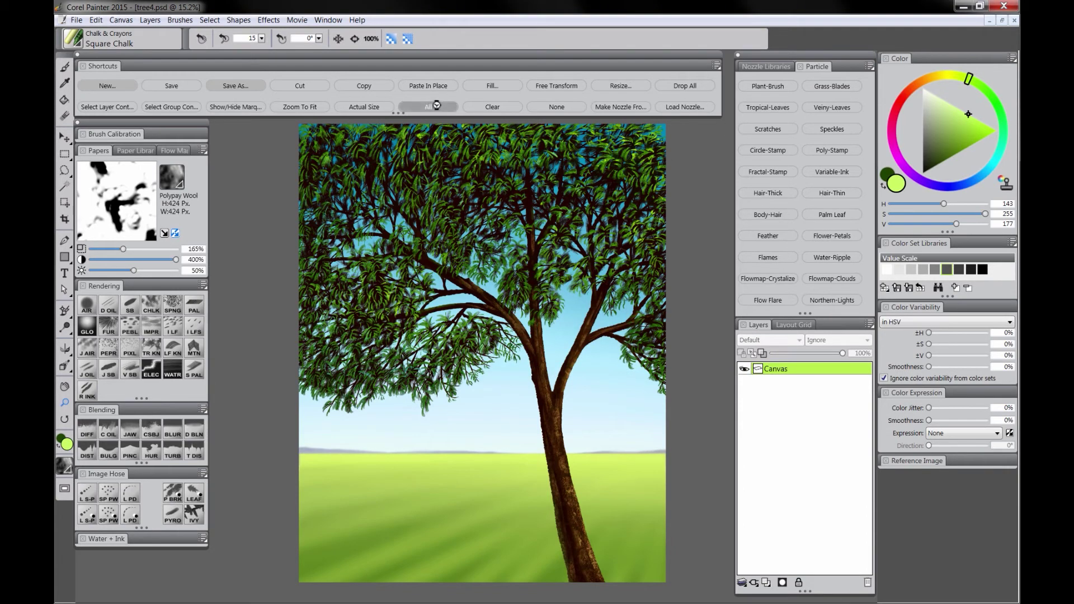
pyautogui.click(383, 83)
pyautogui.click(434, 85)
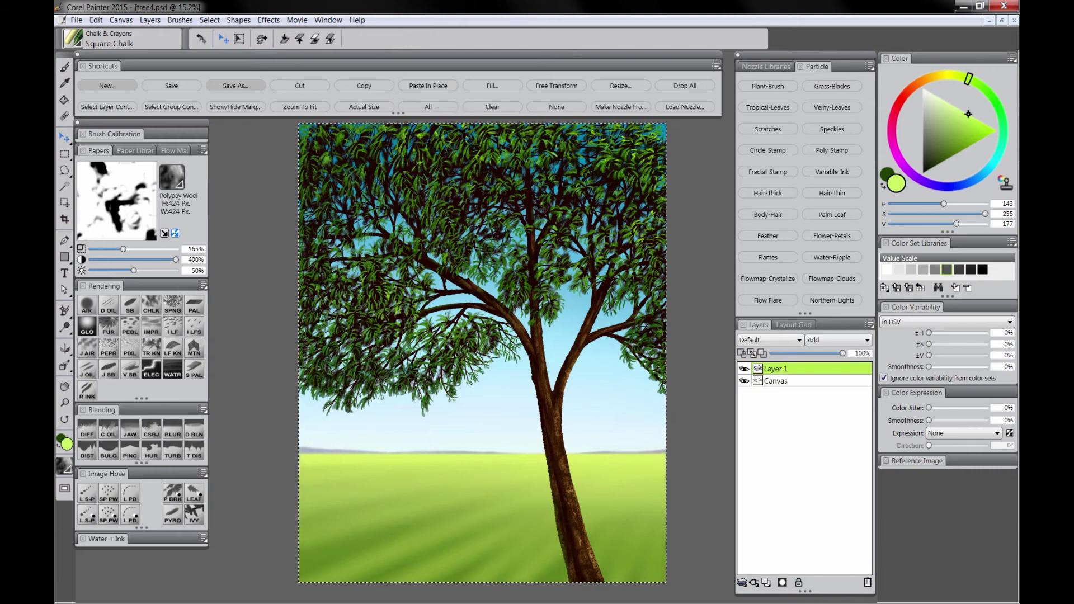
# Soften the pasted image copy with a Gaussian aperture and an amount of 20.67.
pyautogui.click(270, 21)
pyautogui.moveTo(312, 90)
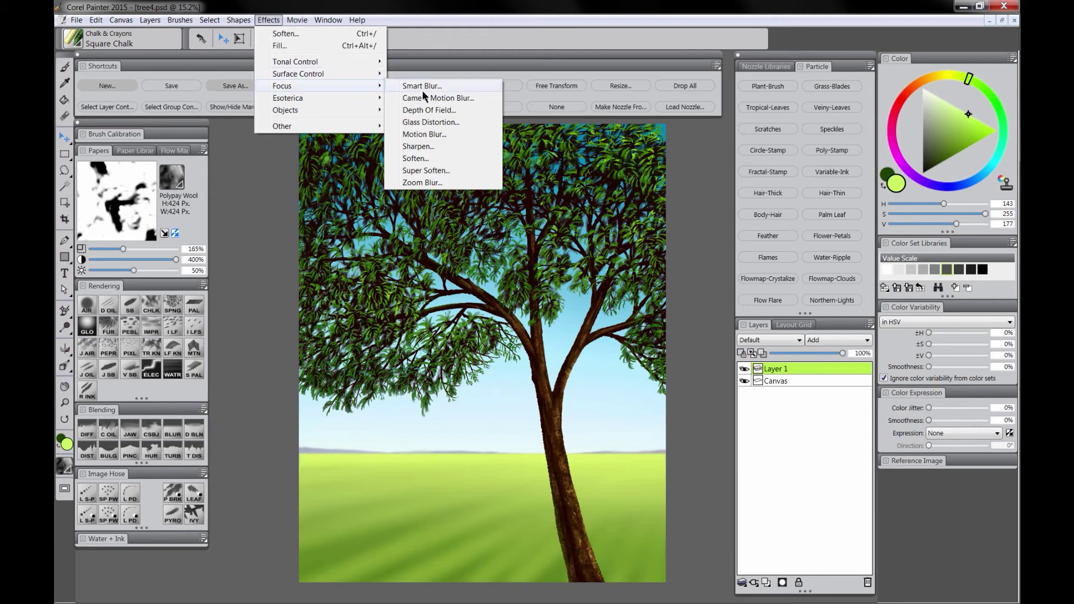
pyautogui.click(424, 137)
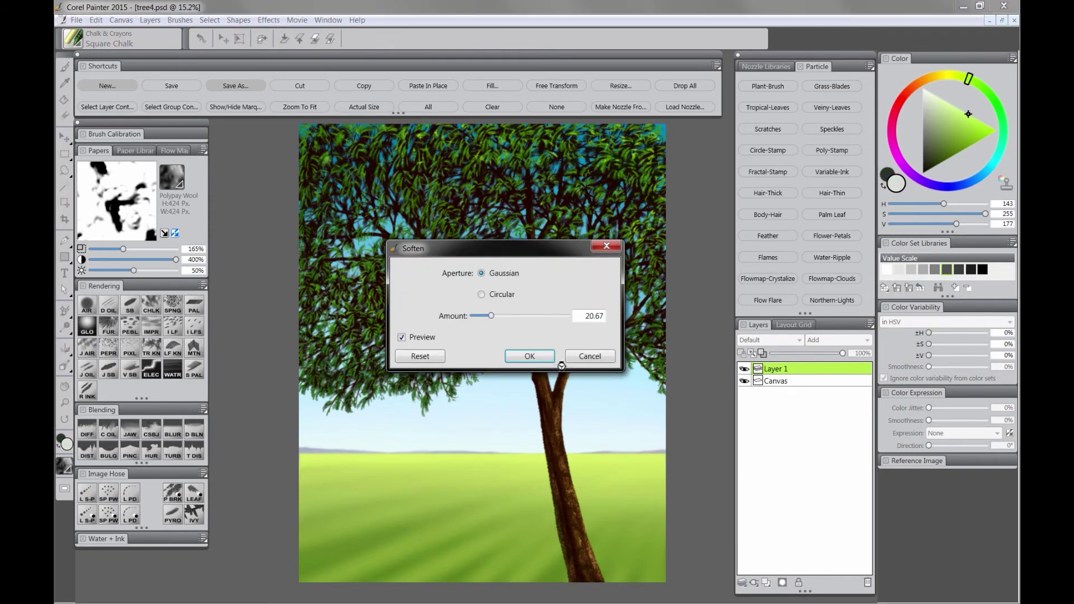
pyautogui.click(552, 358)
# Add a mask to the softened layer and paint it black over the tree's centre with a Digital Airbrush of size 749.9.
pyautogui.click(783, 582)
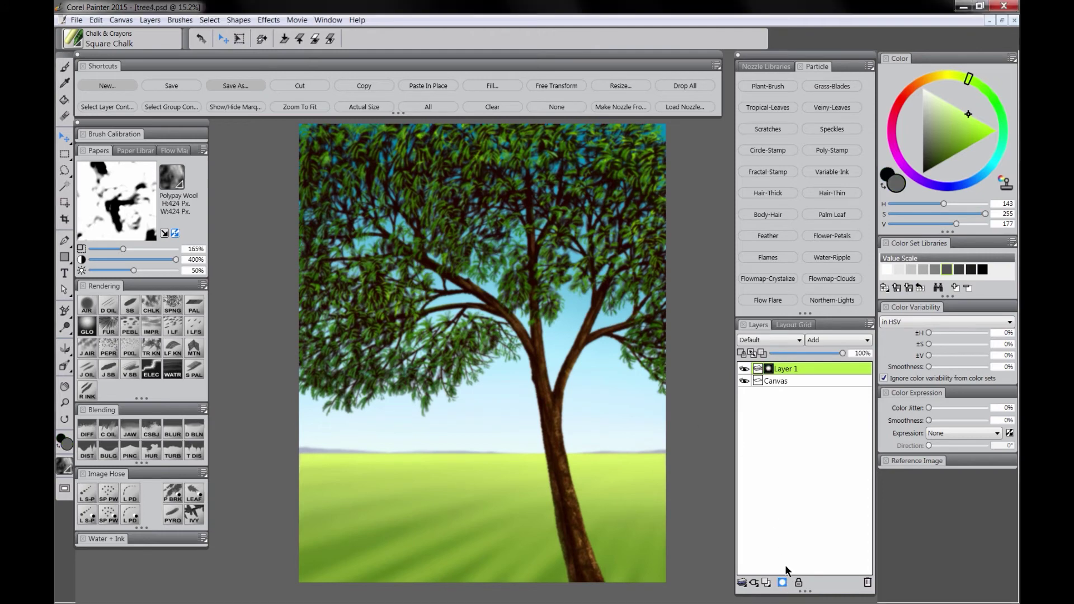
pyautogui.click(88, 307)
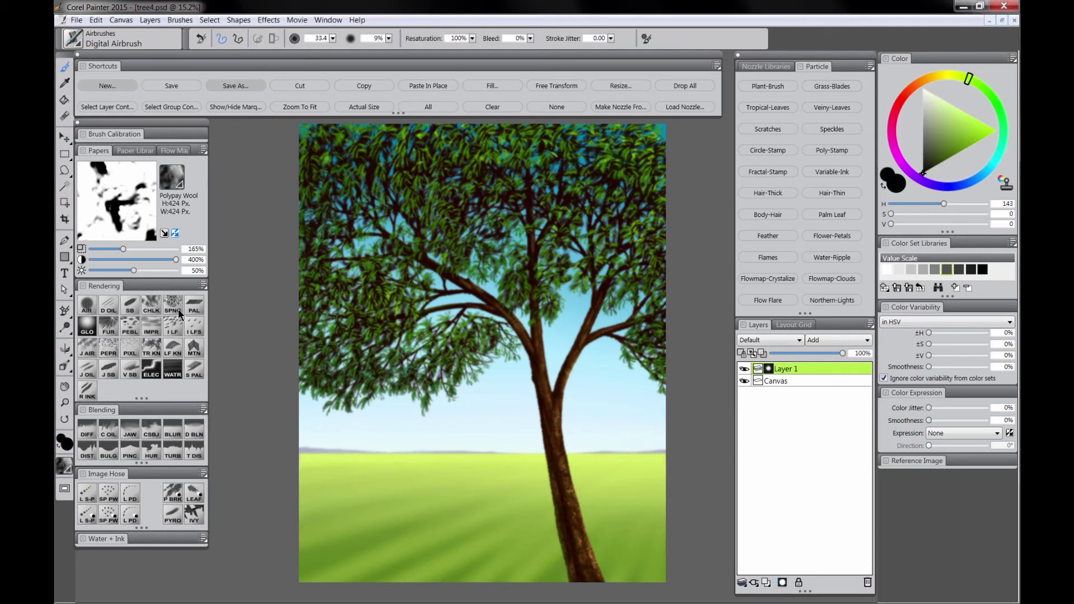
pyautogui.moveTo(565, 306); pyautogui.dragTo(597, 303)
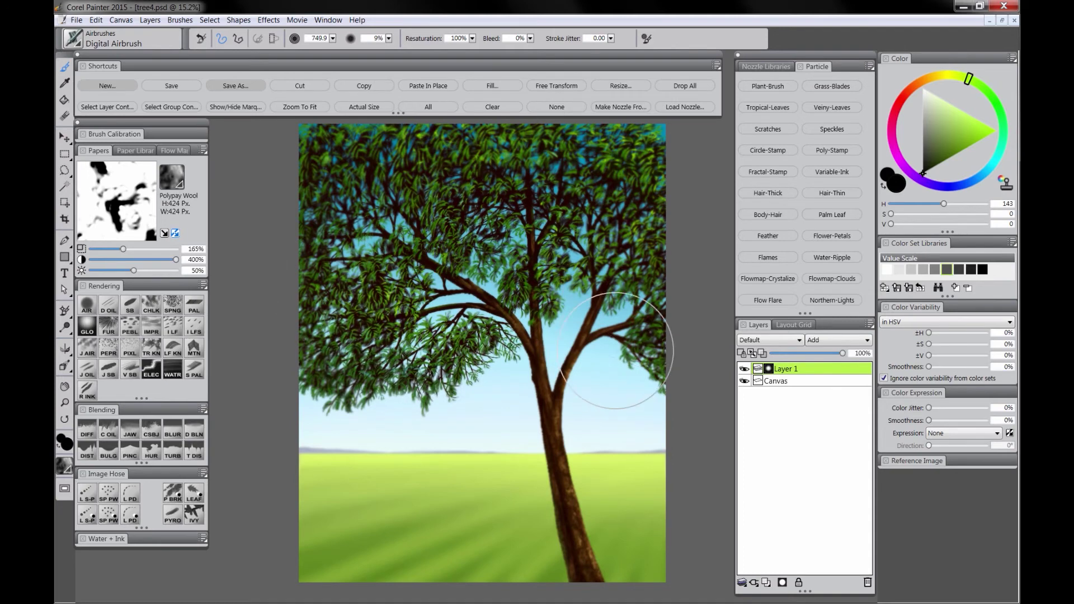
# Refine the black mask painting around the branches with a smaller airbrush, and merge the softened layer into the Canvas.
pyautogui.press('[')
pyautogui.press('[')
pyautogui.press('[')
pyautogui.press('[')
pyautogui.press('[')
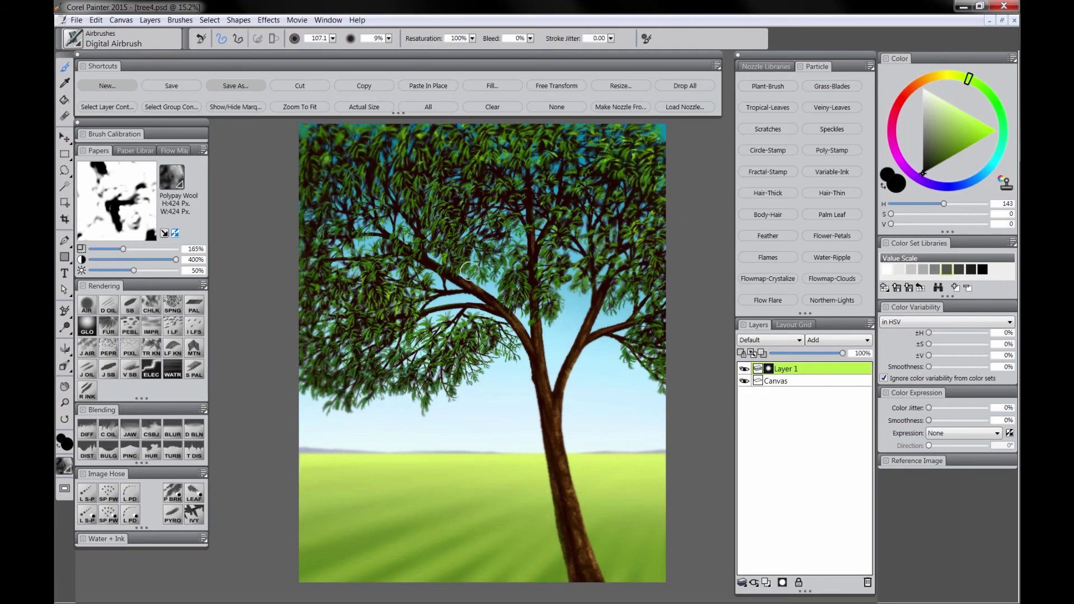
pyautogui.press(']')
pyautogui.press(']')
pyautogui.press(']')
pyautogui.press(']')
pyautogui.press(']')
pyautogui.press('[')
pyautogui.press('[')
pyautogui.press('[')
pyautogui.press('[')
pyautogui.press('[')
pyautogui.press('Tab')
pyautogui.hotkey('ctrl', '+')
pyautogui.hotkey('ctrl', '+')
pyautogui.moveTo(665, 529); pyautogui.dragTo(592, 236)
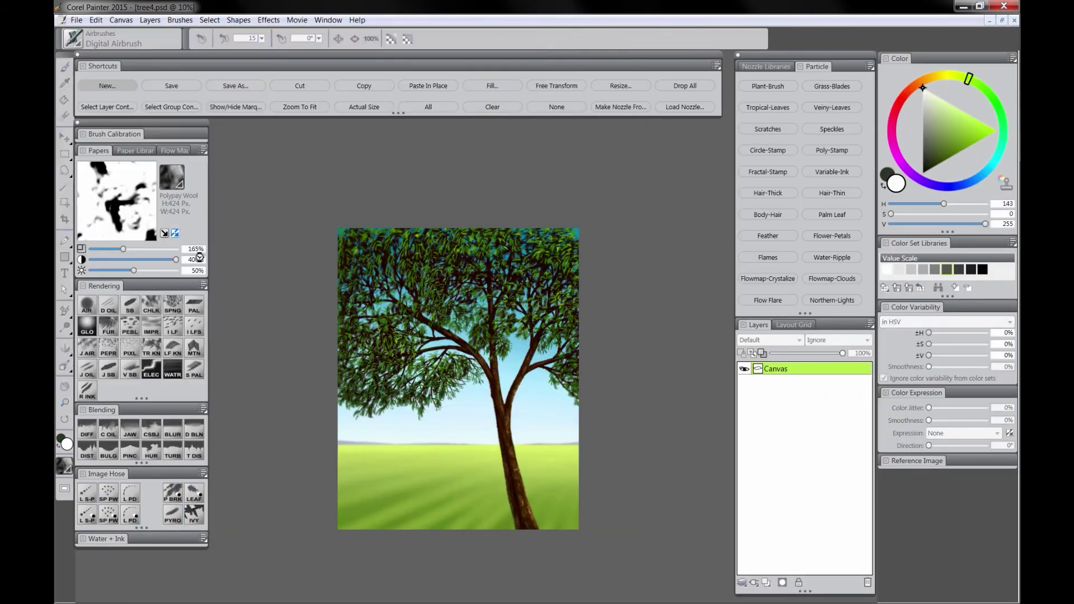
# Add an Overlay layer and fill it with the sky blue (H 230, S 146, V 175) sampled between the branches.
pyautogui.click(767, 583)
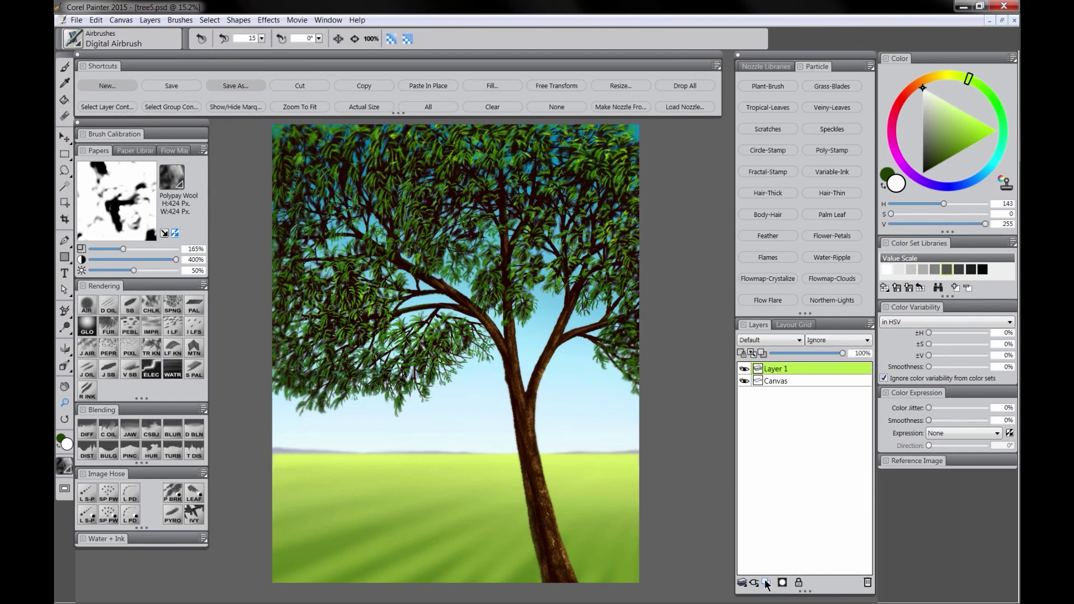
pyautogui.click(771, 339)
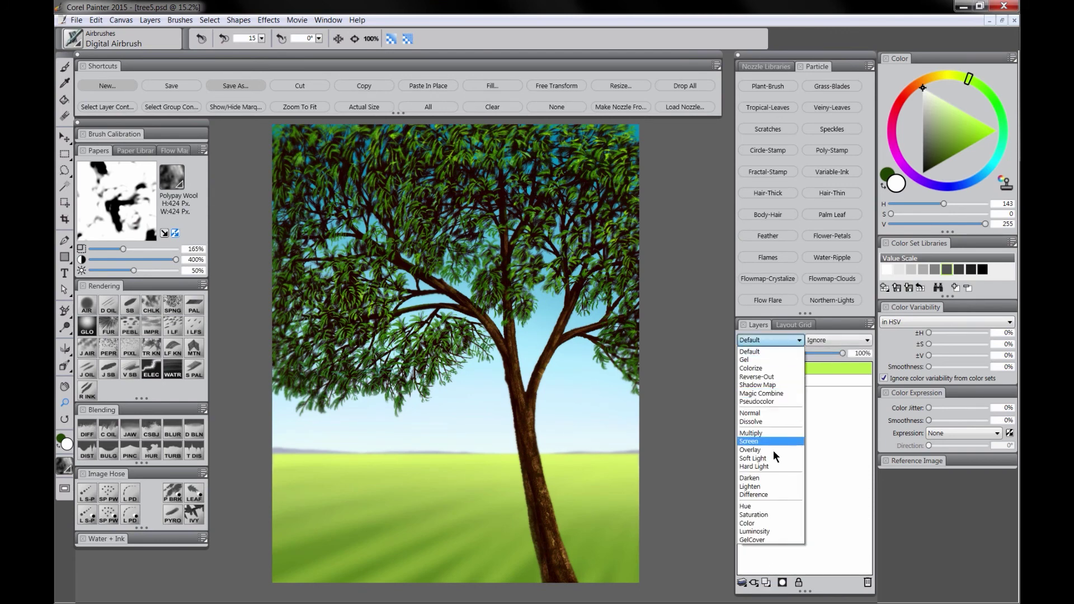
pyautogui.click(772, 449)
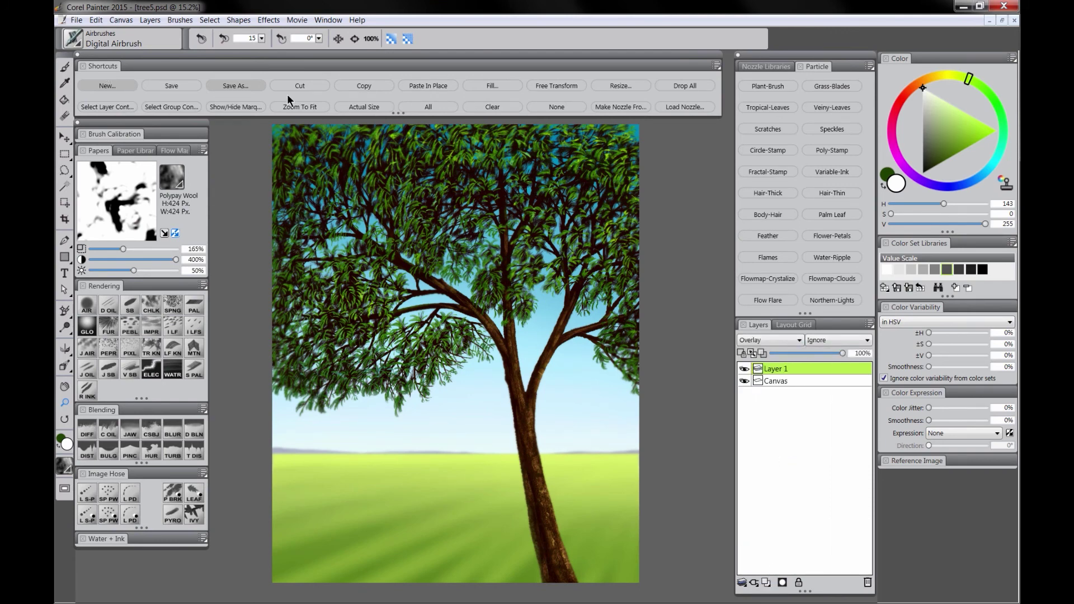
pyautogui.press('b')
pyautogui.keyDown('alt'); pyautogui.click(540, 257); pyautogui.keyUp('alt')
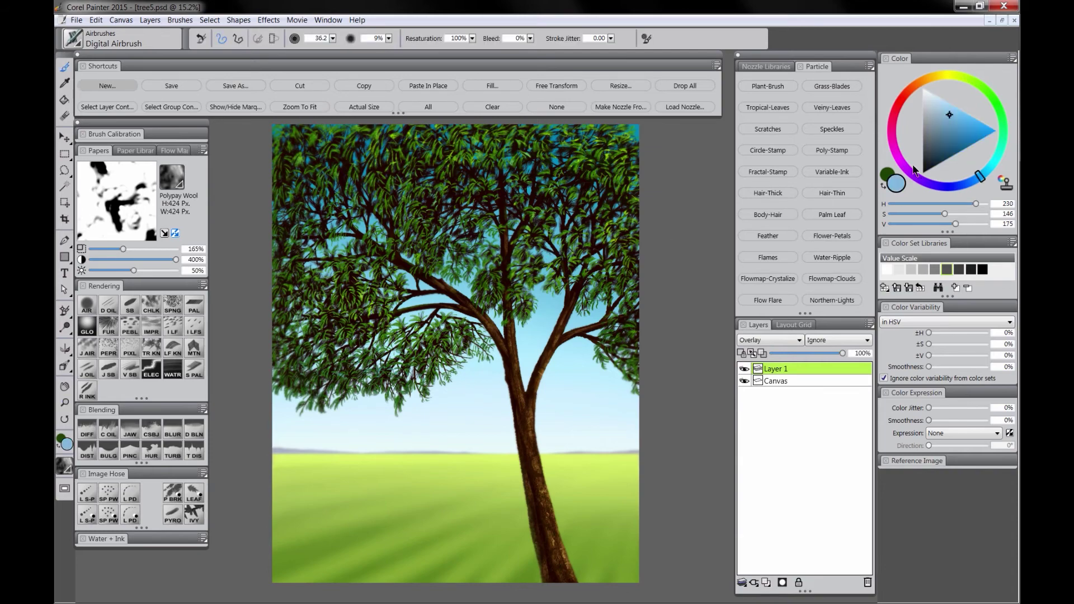
pyautogui.click(542, 355)
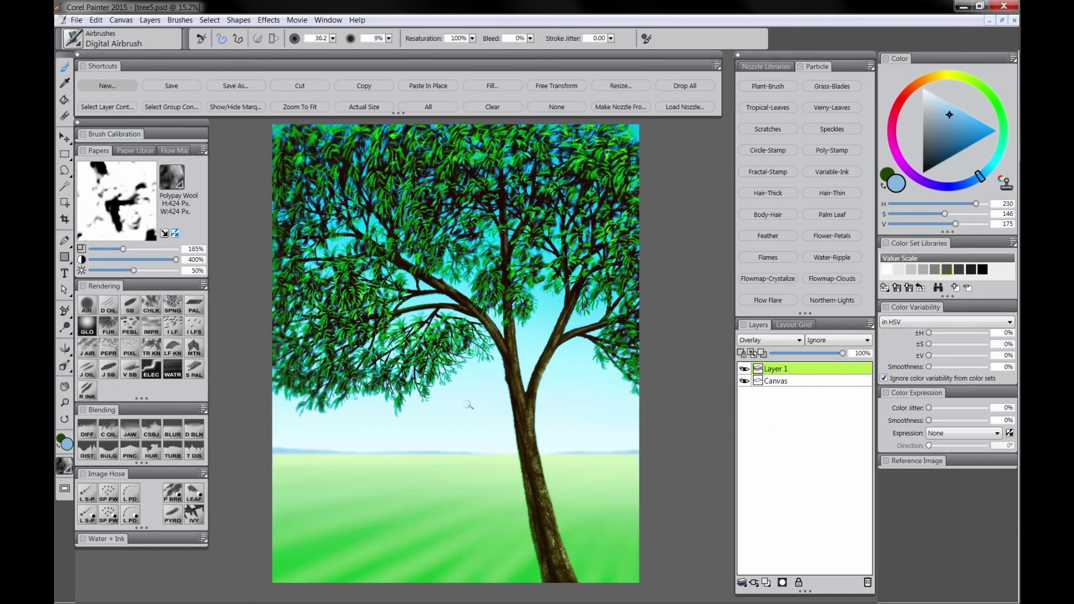
# Mask the blue Overlay layer and airbrush black over the field, tree and crown, keeping the tint near the image edges.
pyautogui.click(783, 582)
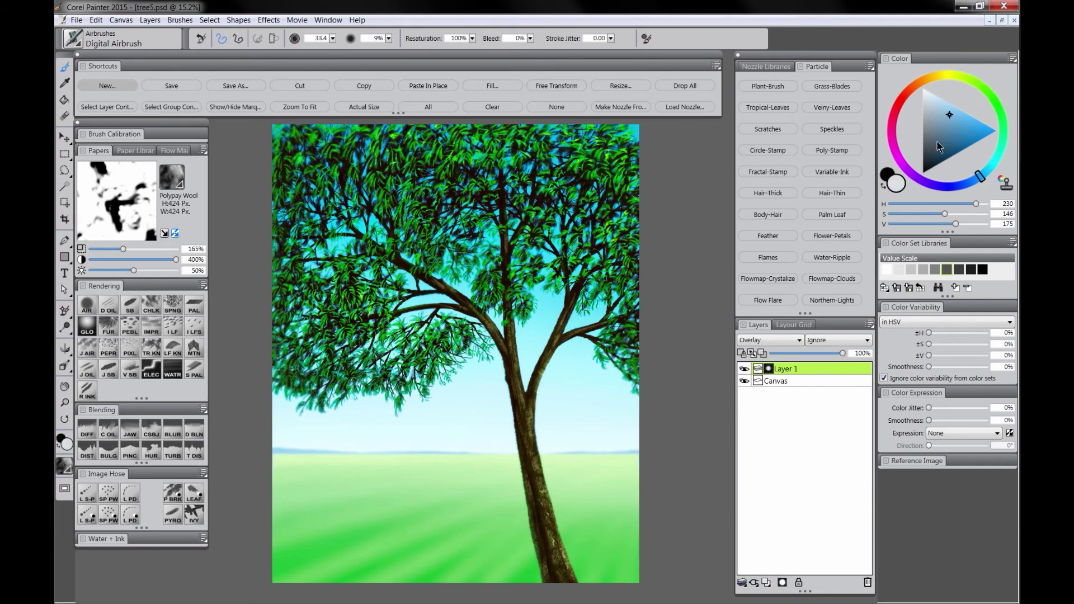
pyautogui.press('Tab')
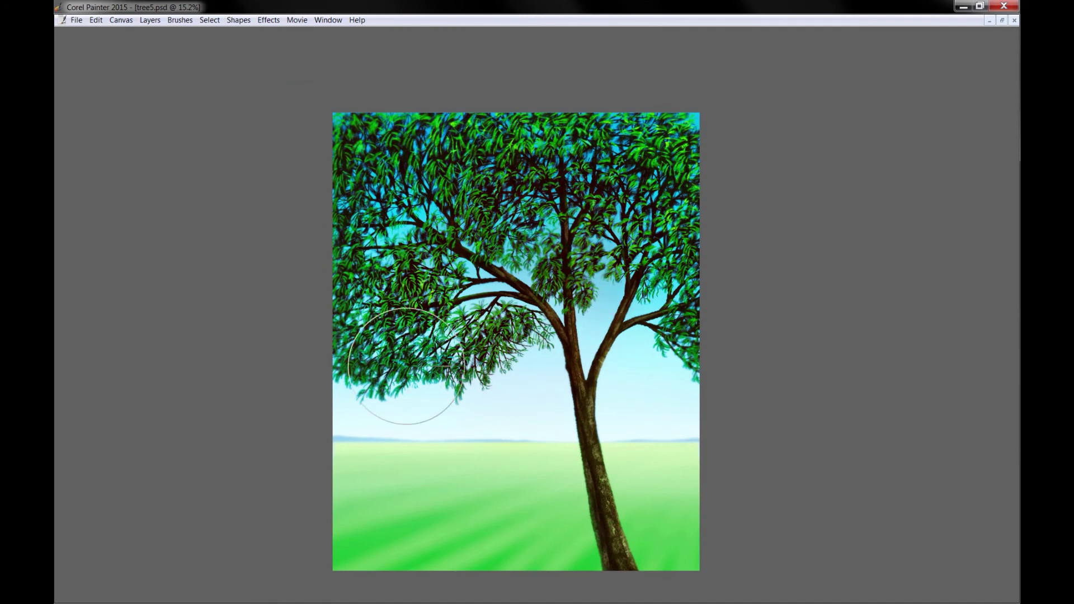
pyautogui.moveTo(494, 475); pyautogui.dragTo(470, 484)
pyautogui.moveTo(523, 442); pyautogui.dragTo(505, 450)
pyautogui.moveTo(381, 512)
pyautogui.mouseDown()
pyautogui.moveTo(584, 529)
pyautogui.moveTo(635, 467)
pyautogui.mouseUp()
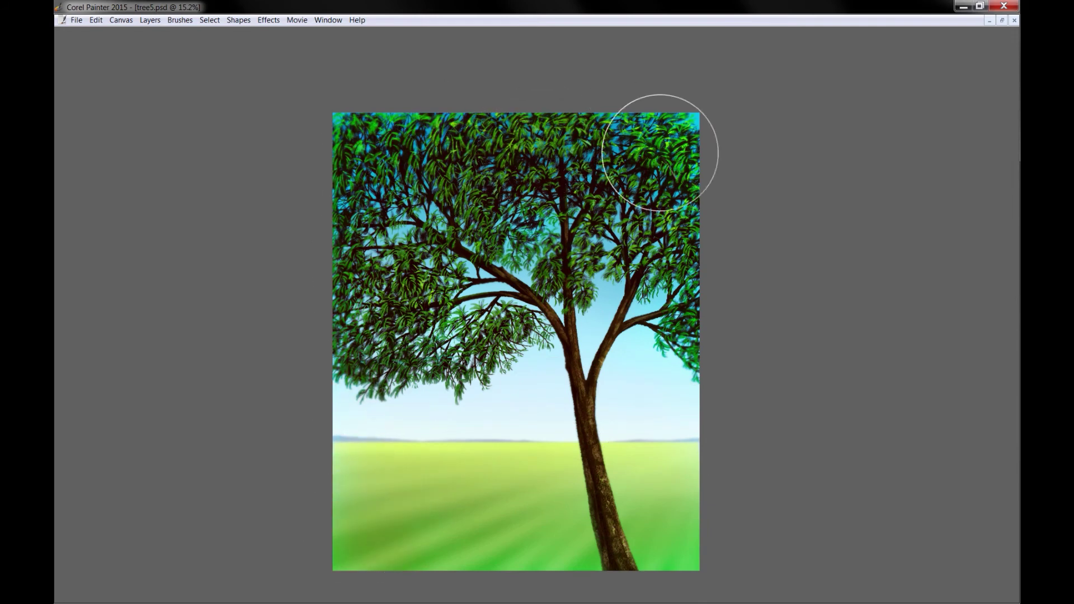
pyautogui.press('Tab')
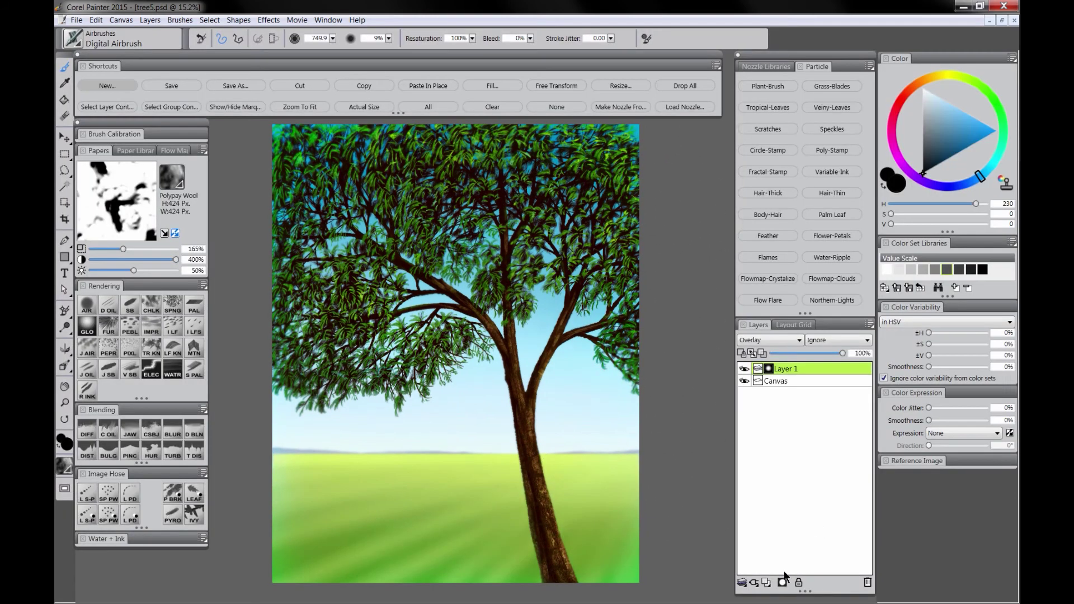
# Add another Overlay layer and fill it at 100% opacity with an orange-brown (H 111, S 255, V 76).
pyautogui.click(767, 583)
pyautogui.click(770, 340)
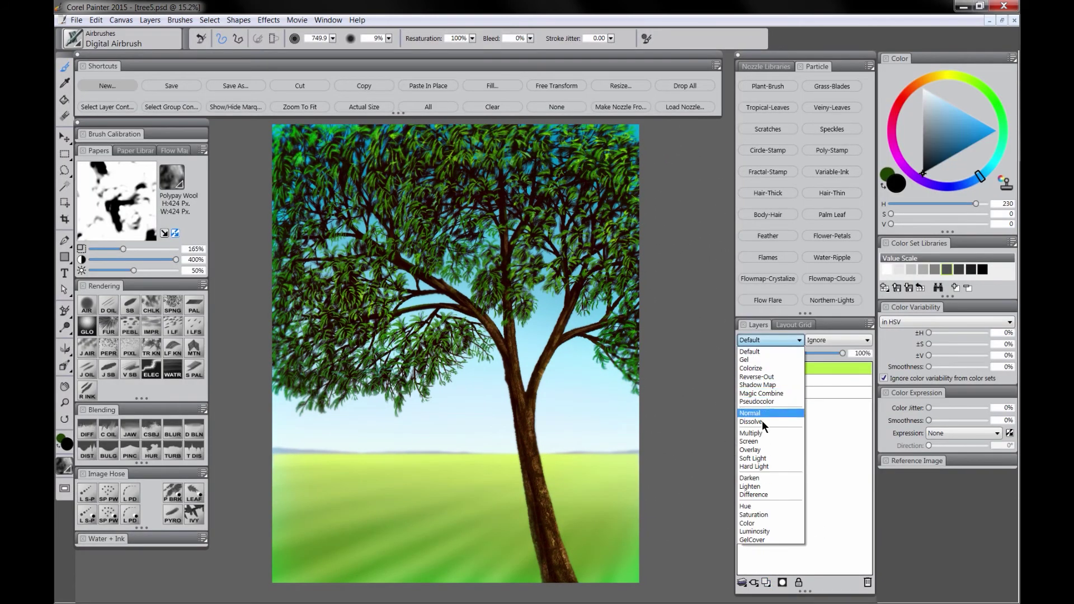
pyautogui.click(763, 449)
pyautogui.click(921, 81)
pyautogui.click(968, 149)
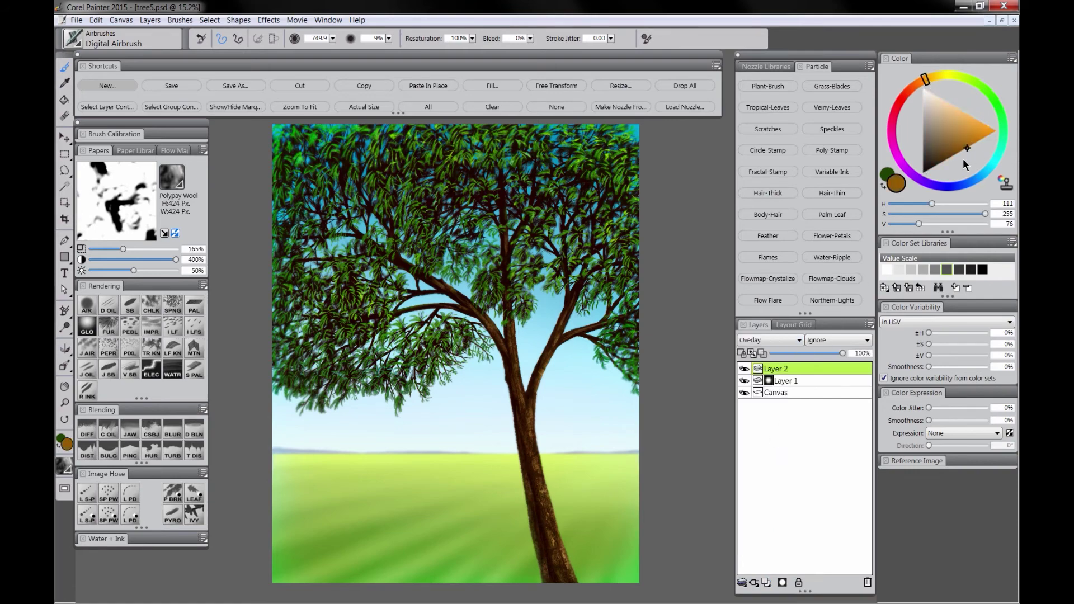
pyautogui.click(493, 86)
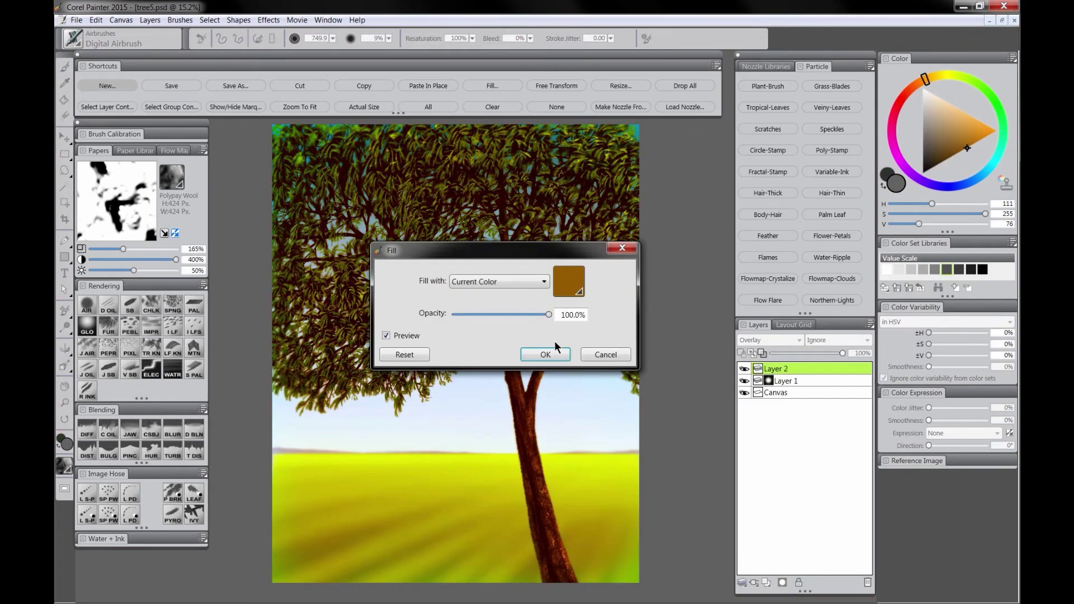
pyautogui.click(548, 355)
# Mask the orange tint off the picture's left part with black airbrush strokes, and drop all layers onto the Canvas.
pyautogui.press('Tab')
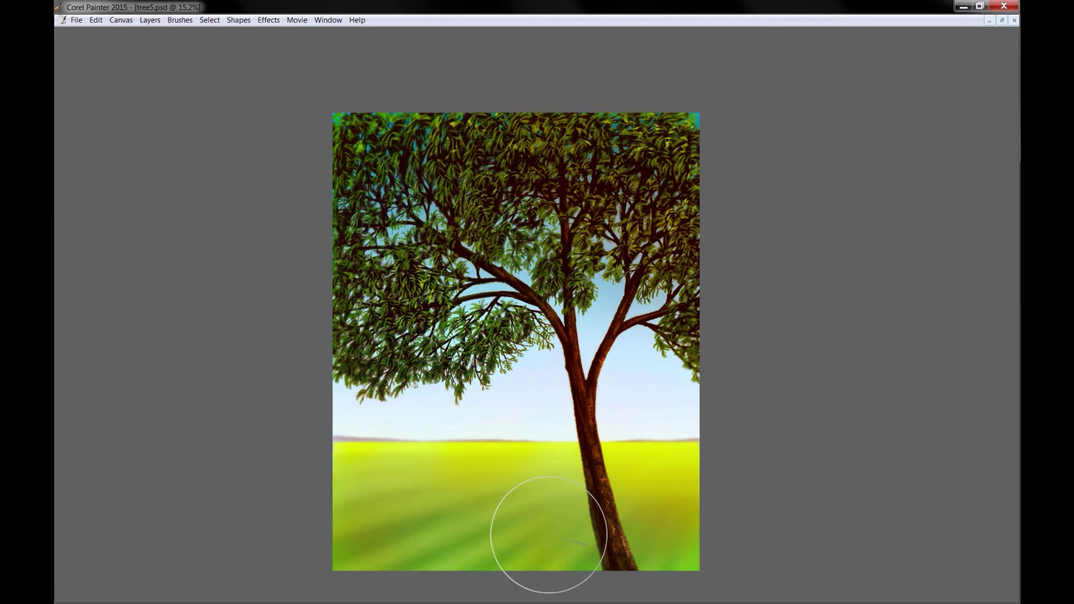
pyautogui.press('Tab')
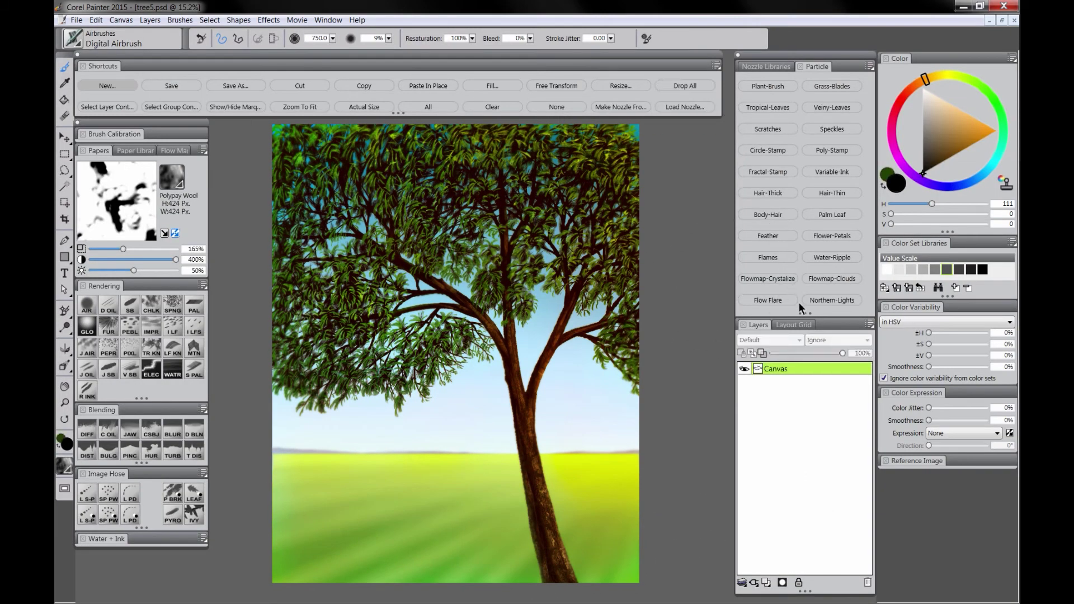
# Set a pasted copy of the flattened image to Screen and add a layer mask filled with black.
pyautogui.hotkey('ctrl', 'z')
pyautogui.click(767, 341)
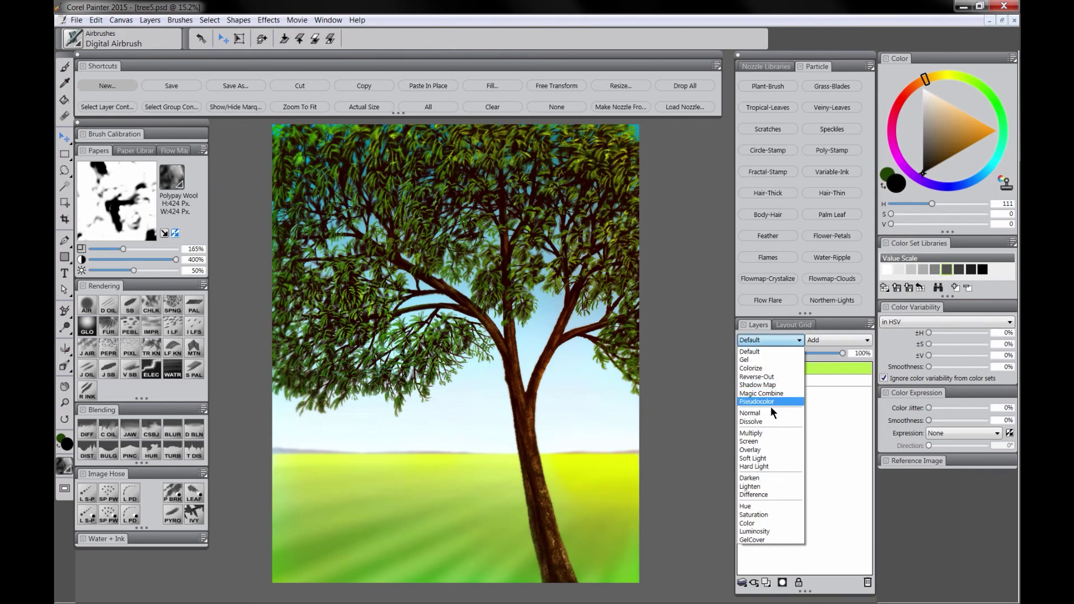
pyautogui.click(769, 441)
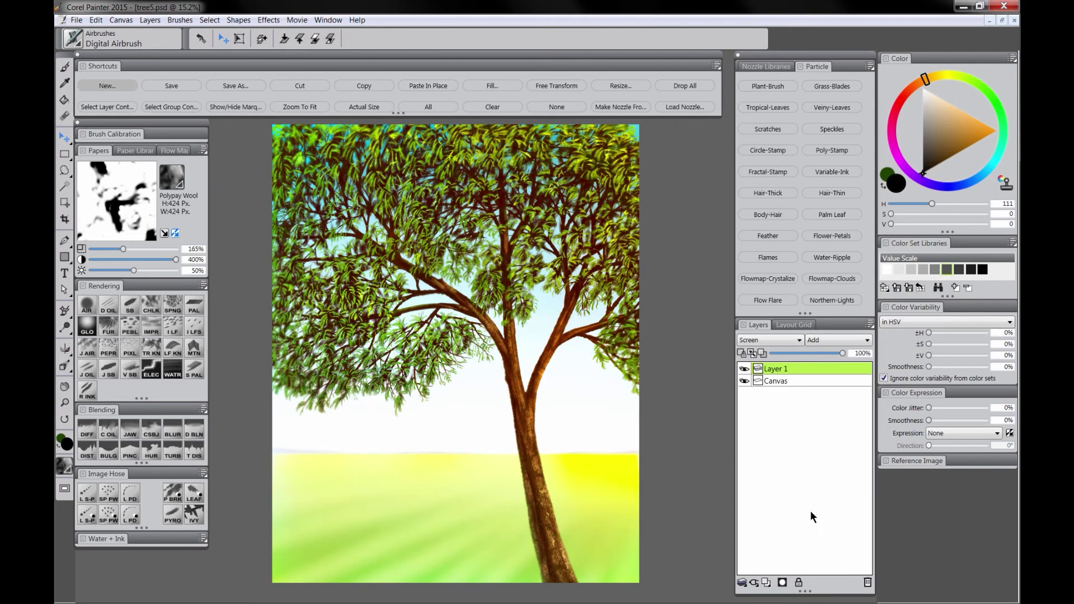
pyautogui.click(782, 582)
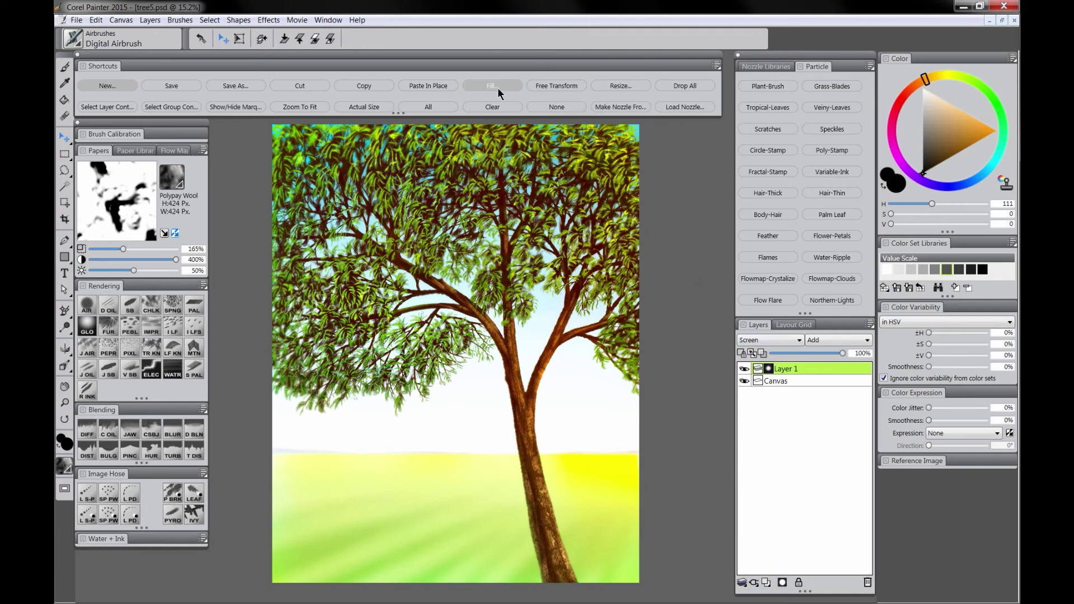
pyautogui.press('Return')
# Airbrush white on the Screen layer's mask over the right-hand sky, trunk and inner crown, and toggle the layer to compare.
pyautogui.moveTo(943, 150); pyautogui.dragTo(924, 89)
pyautogui.click(93, 317)
pyautogui.press('Tab')
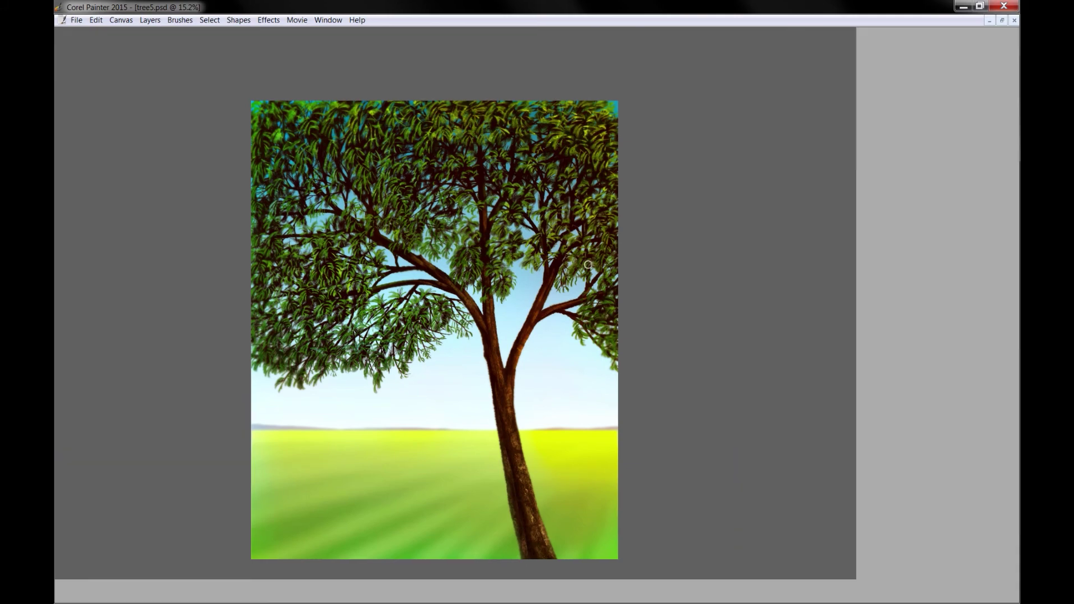
pyautogui.keyDown('ctrl'); pyautogui.keyDown('alt'); pyautogui.moveTo(654, 241); pyautogui.dragTo(674, 427); pyautogui.keyUp('alt'); pyautogui.keyUp('ctrl')
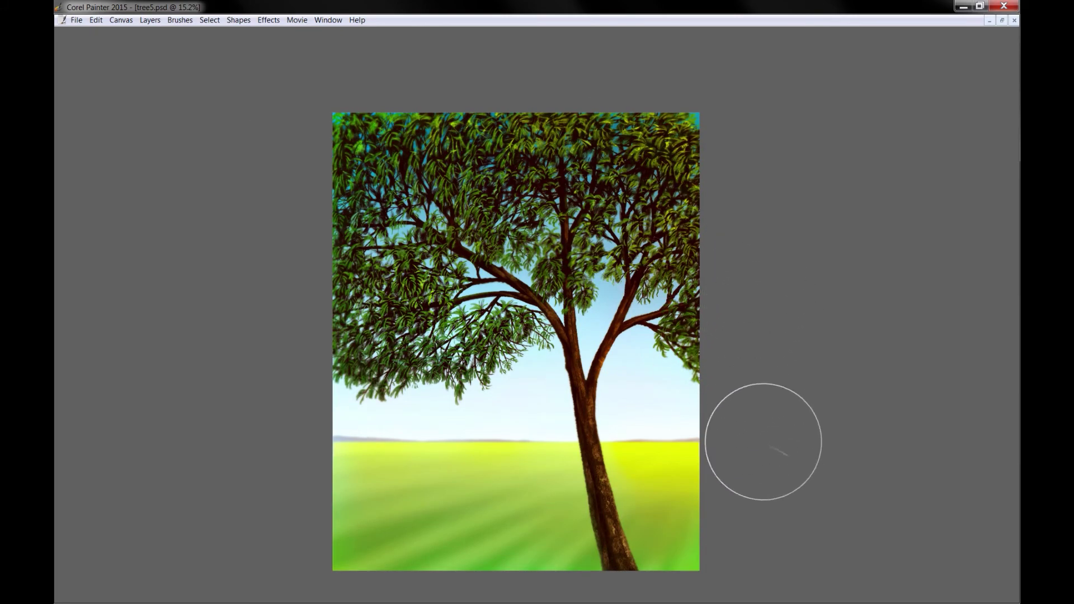
pyautogui.moveTo(667, 317); pyautogui.dragTo(648, 300)
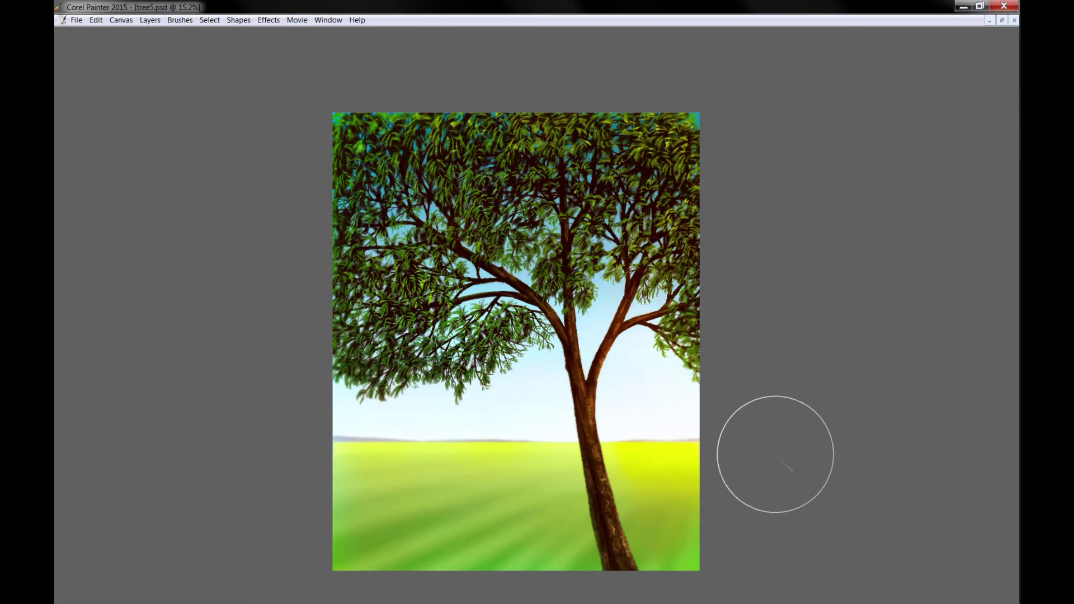
pyautogui.moveTo(574, 261); pyautogui.dragTo(508, 226)
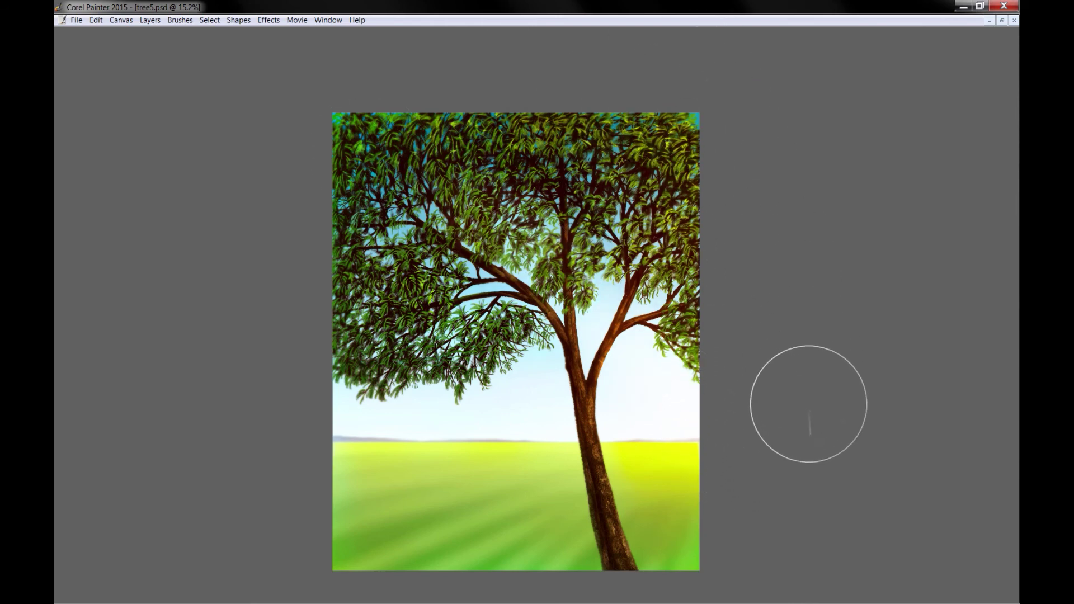
pyautogui.press('Tab')
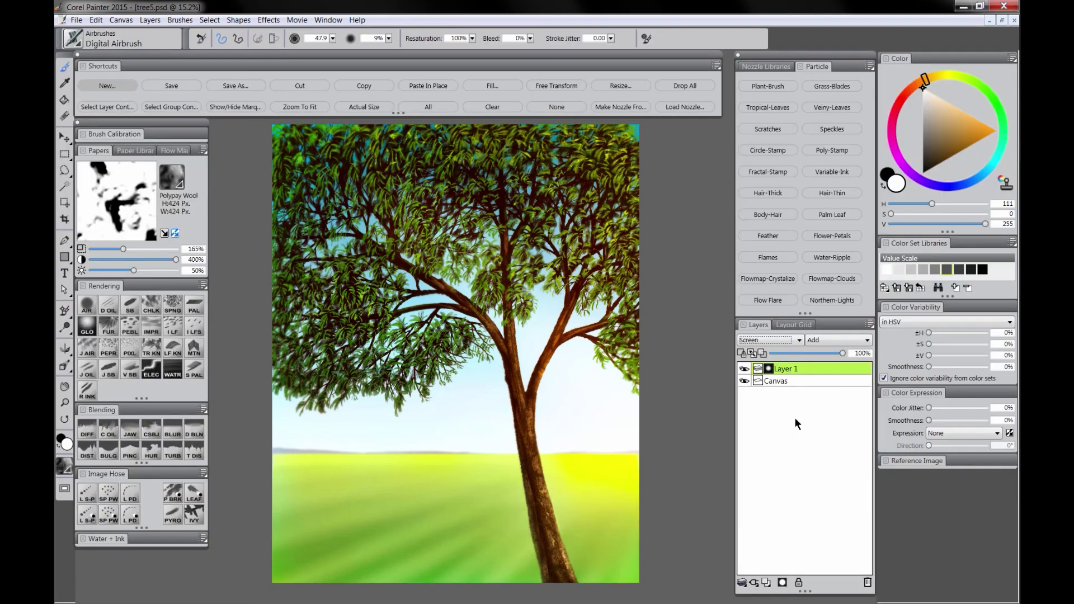
pyautogui.click(747, 369)
pyautogui.click(746, 370)
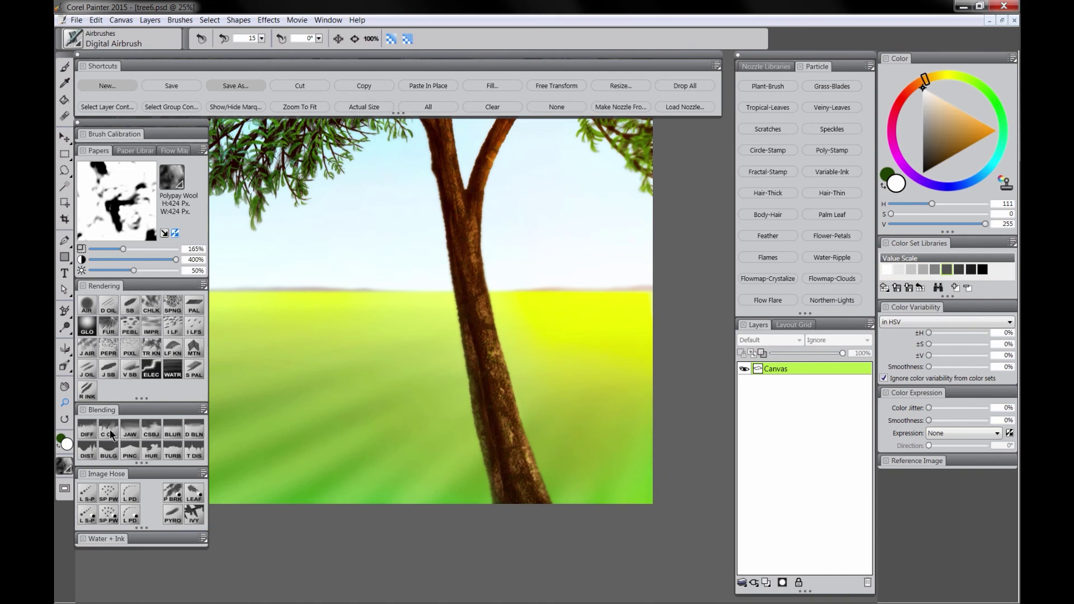
# Set the paper texture to 179% scale and 389% contrast, and smear the trunk's bark with the Coarse Oily Blender.
pyautogui.click(110, 432)
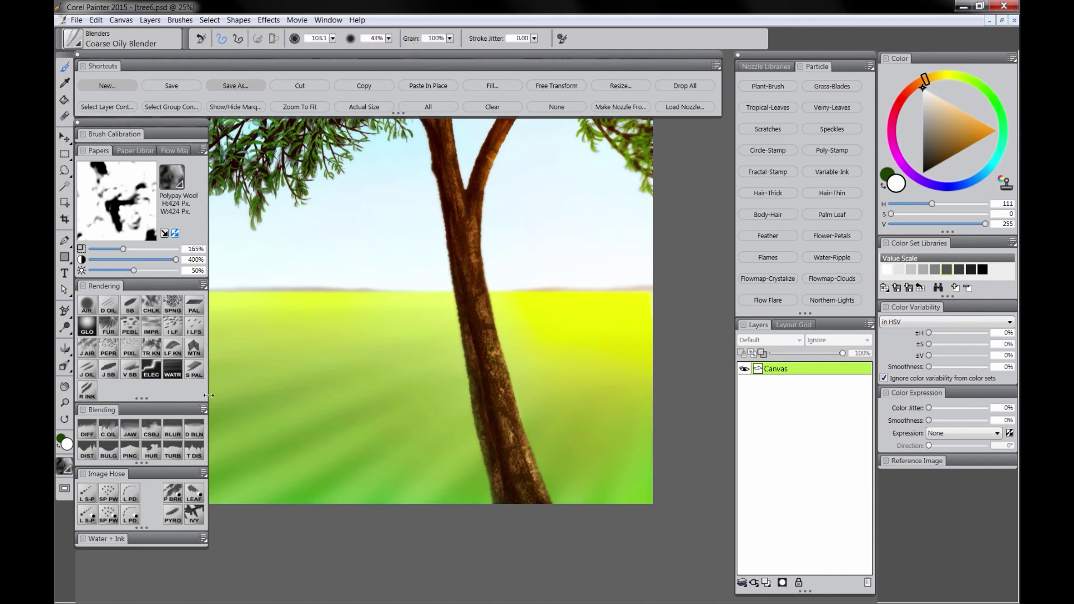
pyautogui.click(154, 249)
pyautogui.click(153, 260)
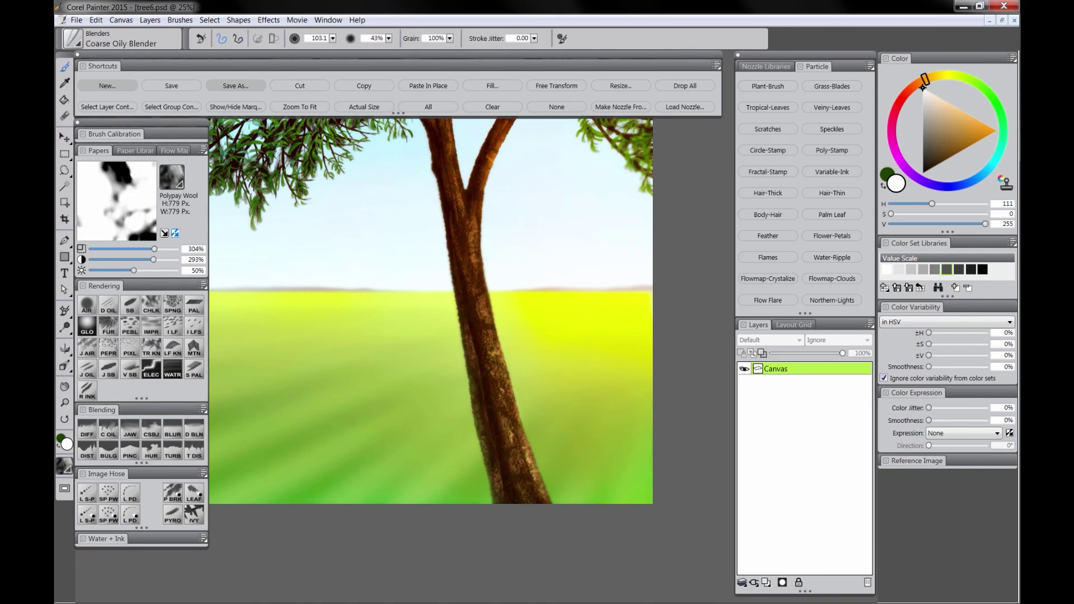
pyautogui.press('[')
pyautogui.moveTo(153, 259); pyautogui.dragTo(174, 260)
pyautogui.click(126, 249)
pyautogui.press(']')
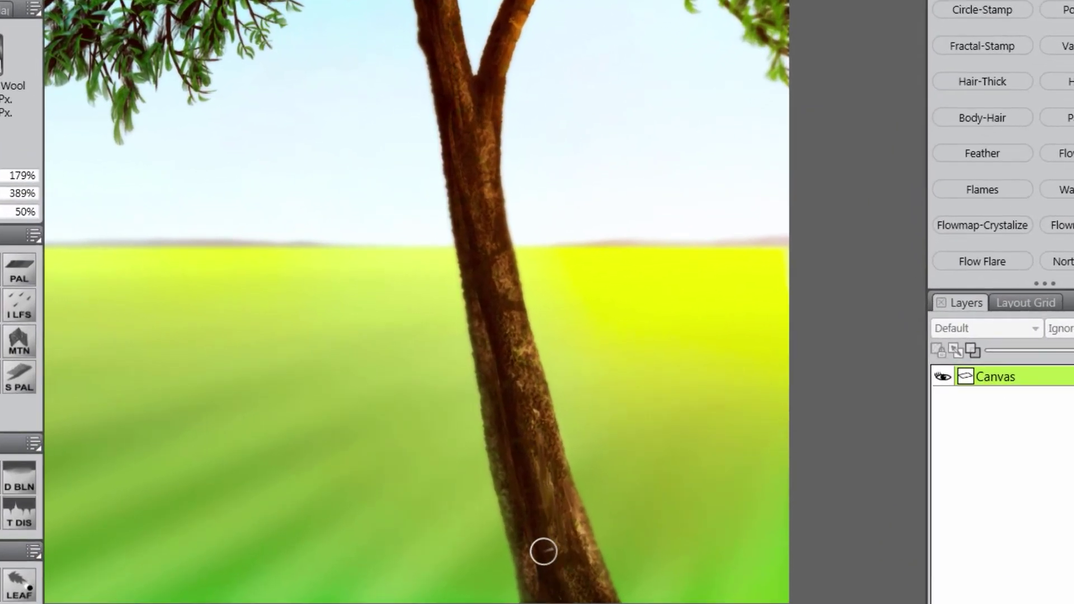
pyautogui.moveTo(516, 490)
pyautogui.mouseDown()
pyautogui.moveTo(505, 410)
pyautogui.moveTo(526, 422)
pyautogui.moveTo(504, 325)
pyautogui.moveTo(544, 418)
pyautogui.moveTo(503, 298)
pyautogui.mouseUp()
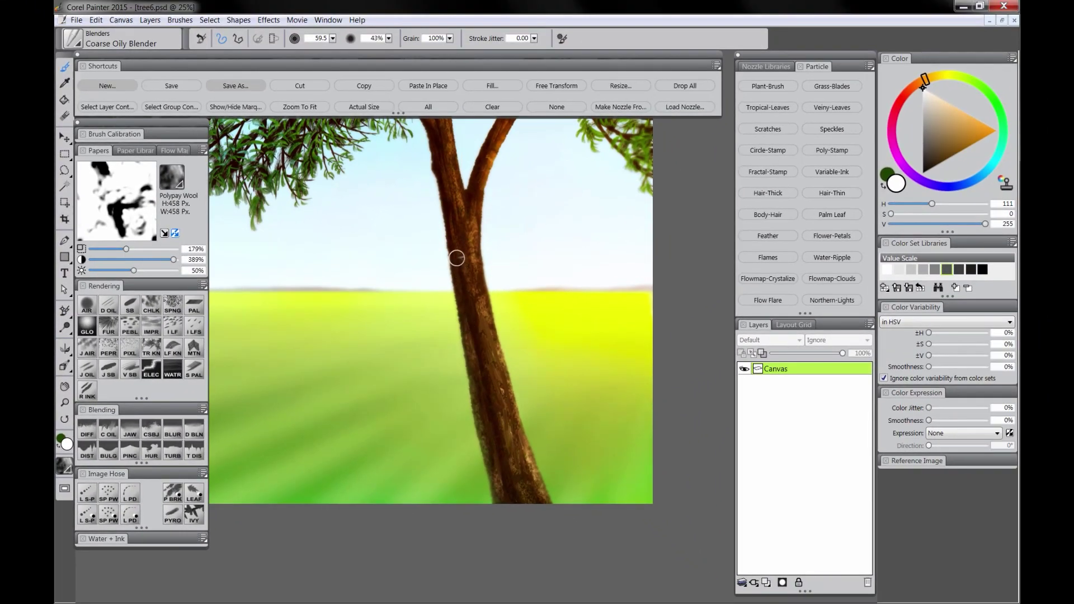
# Add a Multiply layer and dab near-black brown (H 111, S 255, V 13) over the trunk and branches with progressively smaller Sponge strokes.
pyautogui.click(147, 297)
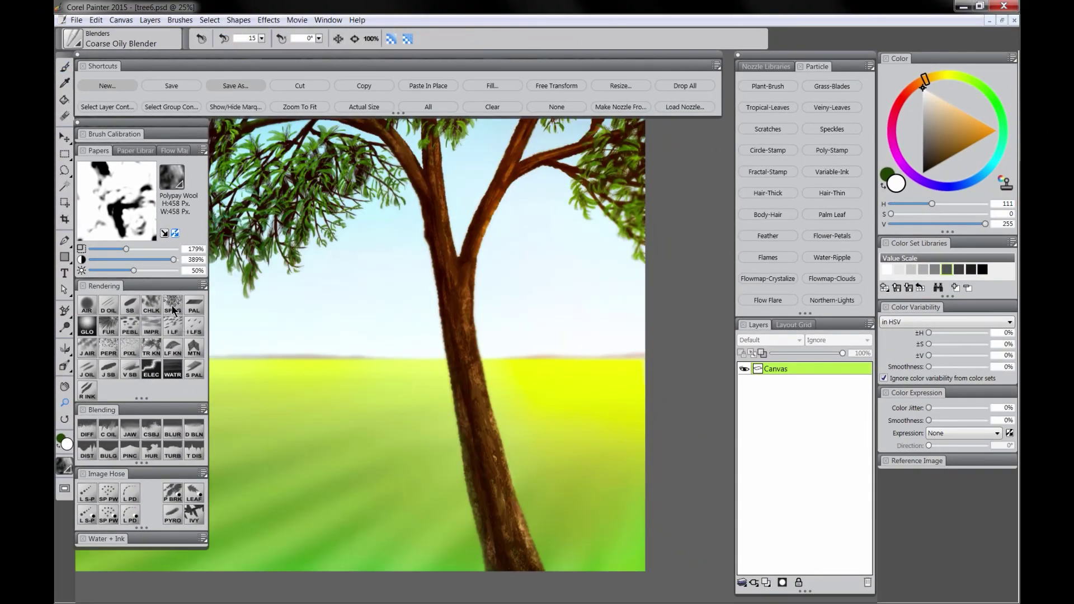
pyautogui.click(766, 582)
pyautogui.click(768, 341)
pyautogui.click(767, 439)
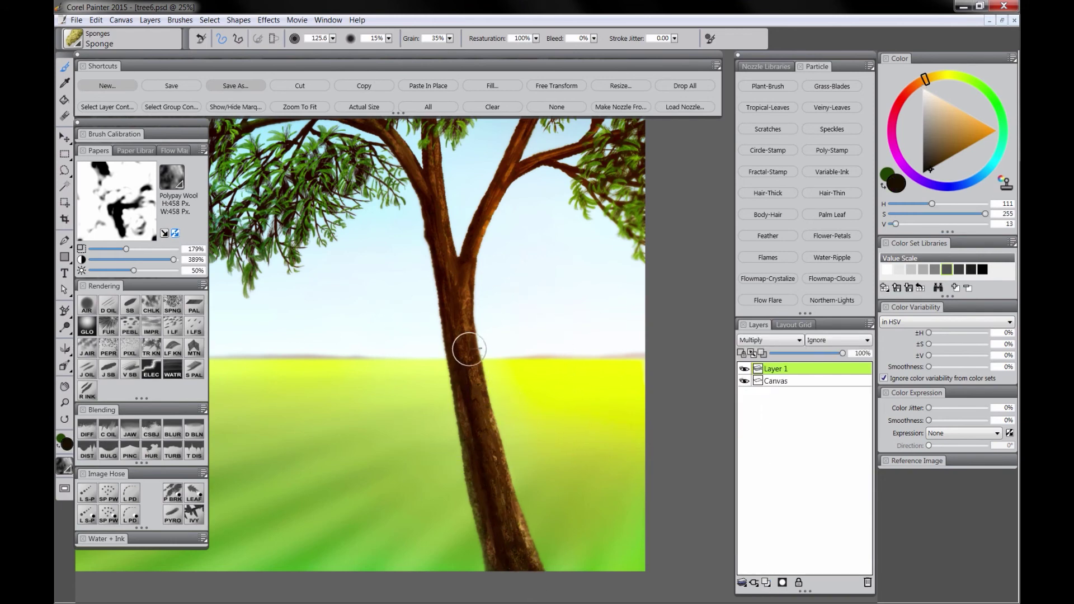
pyautogui.press('[')
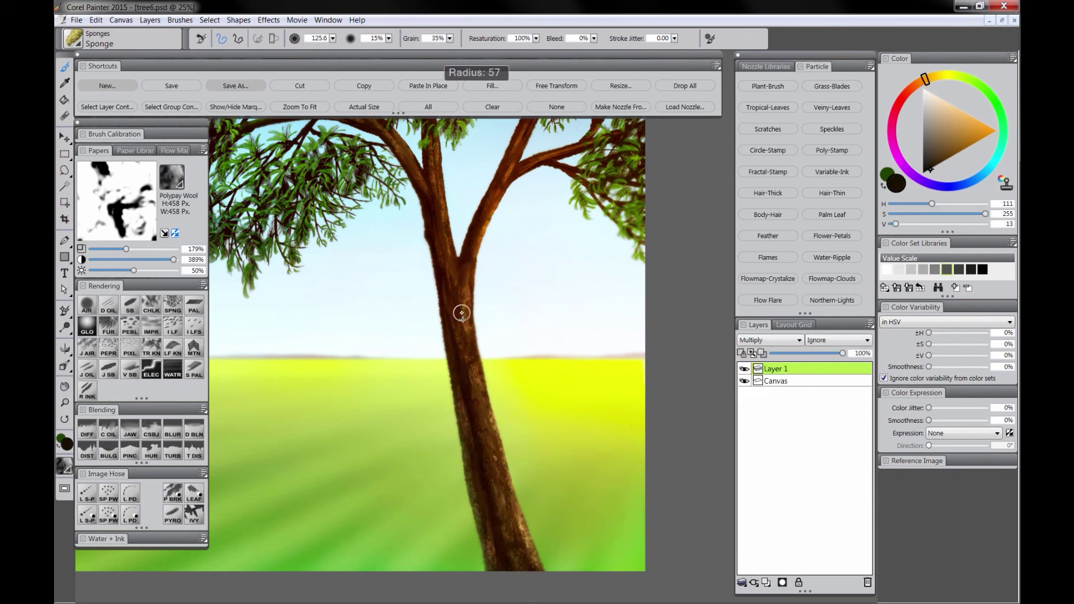
pyautogui.moveTo(464, 346)
pyautogui.mouseDown()
pyautogui.moveTo(497, 503)
pyautogui.moveTo(497, 494)
pyautogui.moveTo(523, 563)
pyautogui.mouseUp()
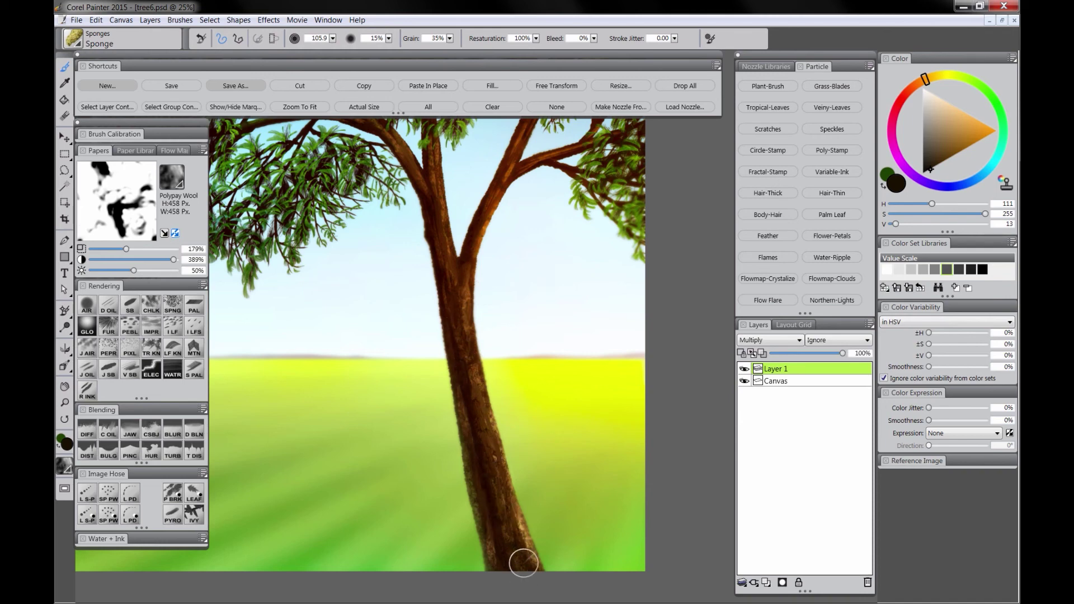
pyautogui.press('[')
pyautogui.press('[')
pyautogui.press('[')
pyautogui.moveTo(476, 236); pyautogui.dragTo(481, 334)
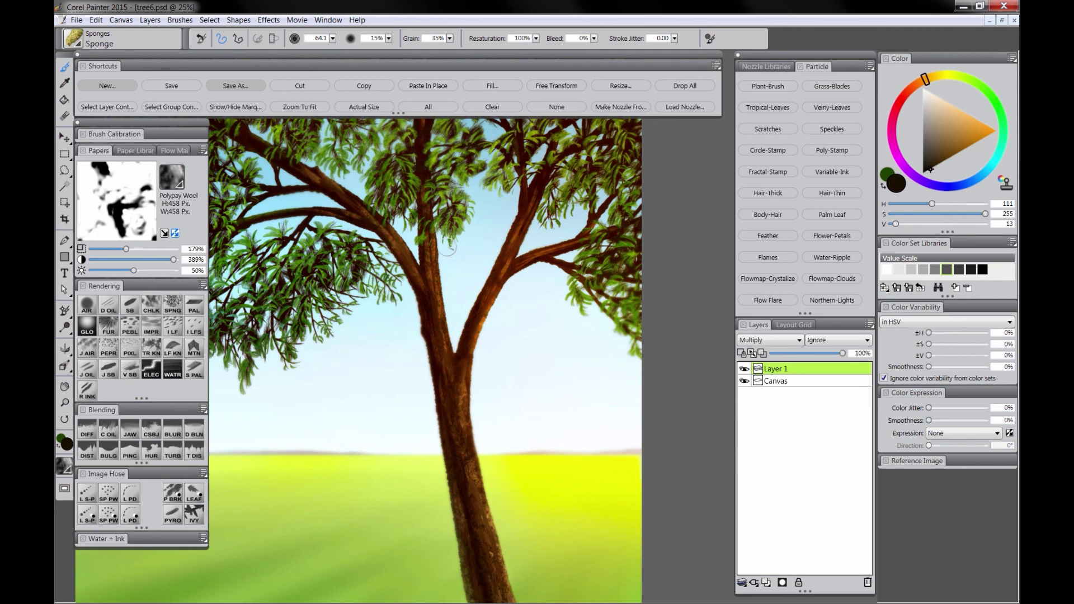
# Paint bark knots and cracks with the Detail Oils Brush in brown (H 106, S 225, V 68) and sampled dark brown, then flatten onto the Canvas.
pyautogui.click(137, 312)
pyautogui.click(968, 139)
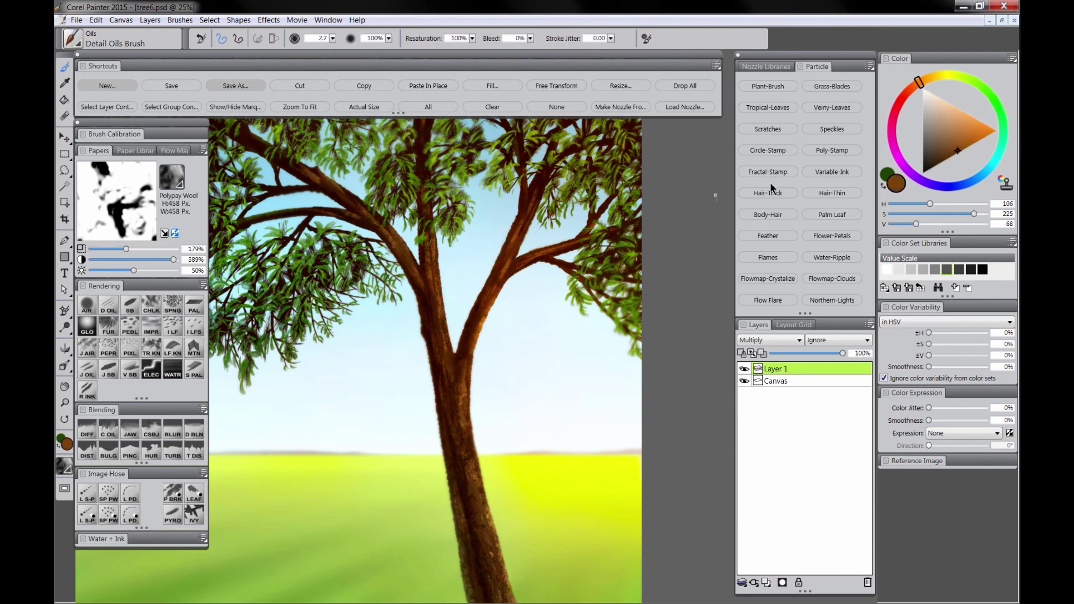
pyautogui.moveTo(662, 381); pyautogui.dragTo(600, 208)
pyautogui.hotkey('ctrl', 'shift', 'n')
pyautogui.moveTo(400, 269)
pyautogui.mouseDown()
pyautogui.moveTo(411, 370)
pyautogui.moveTo(451, 288)
pyautogui.mouseUp()
pyautogui.keyDown('alt'); pyautogui.click(448, 291); pyautogui.keyUp('alt')
pyautogui.moveTo(468, 361); pyautogui.dragTo(464, 376)
pyautogui.moveTo(464, 376); pyautogui.dragTo(436, 539)
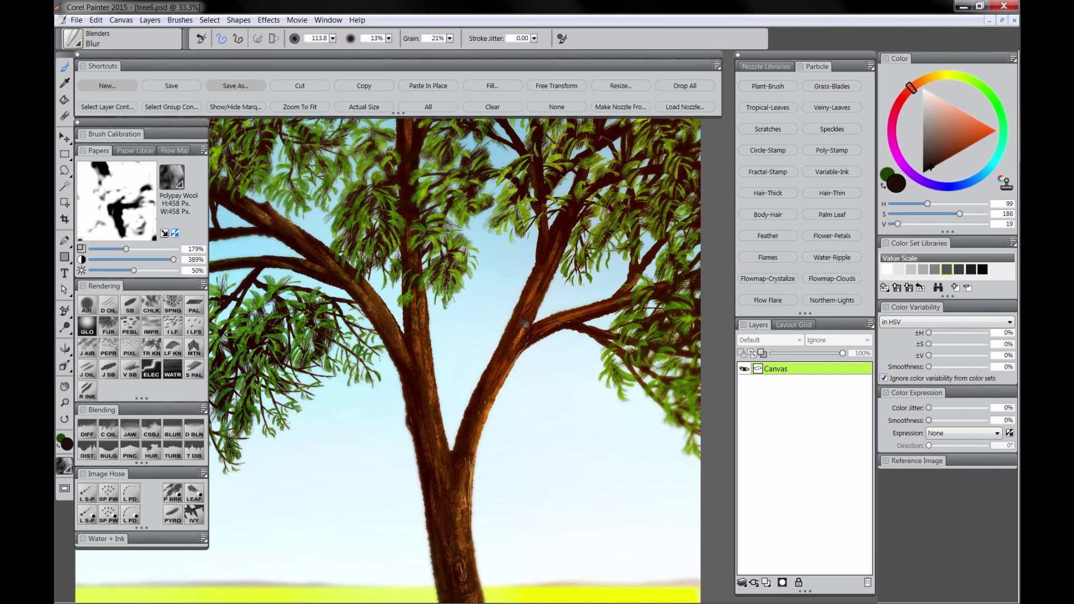
# Soften parts of the branches and trunk using the Blur blender at size 113.8 and 13% opacity.
pyautogui.moveTo(526, 335); pyautogui.dragTo(588, 402)
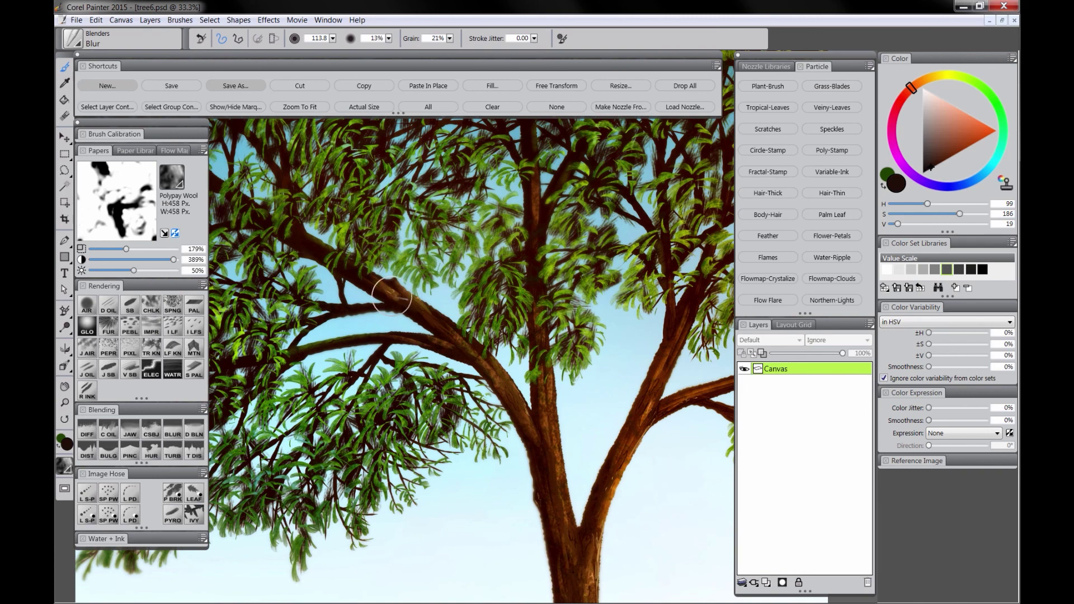
pyautogui.moveTo(569, 441); pyautogui.dragTo(558, 252)
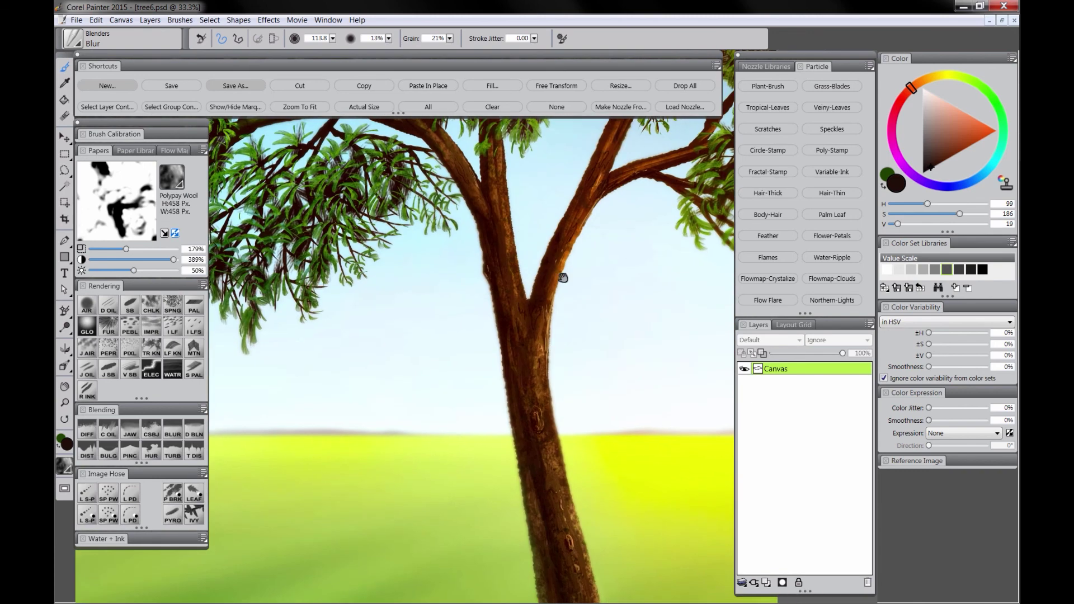
pyautogui.moveTo(535, 334); pyautogui.dragTo(521, 221)
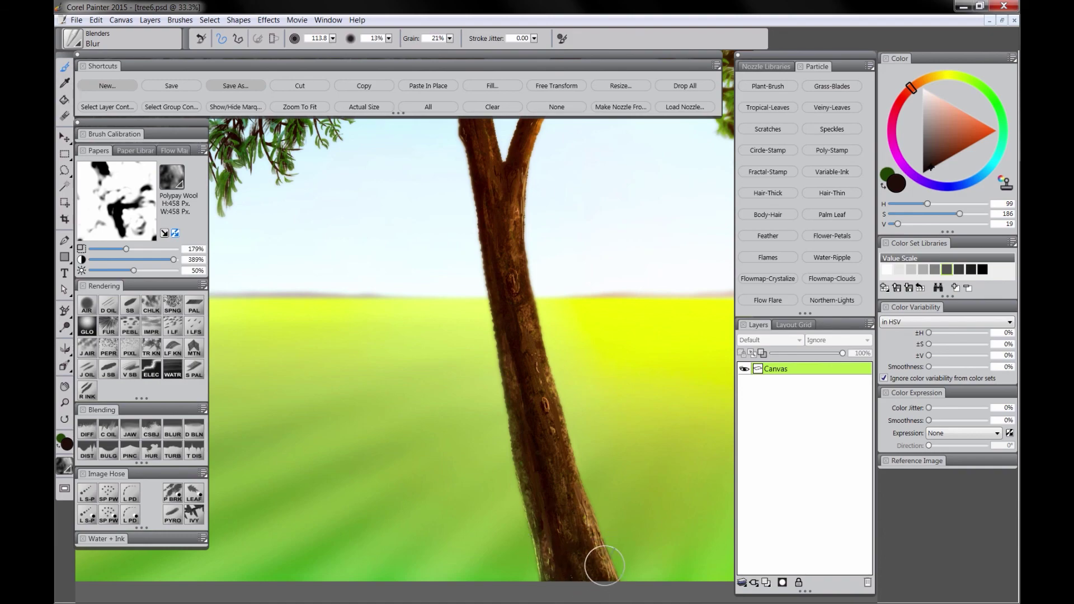
pyautogui.moveTo(503, 268); pyautogui.dragTo(531, 448)
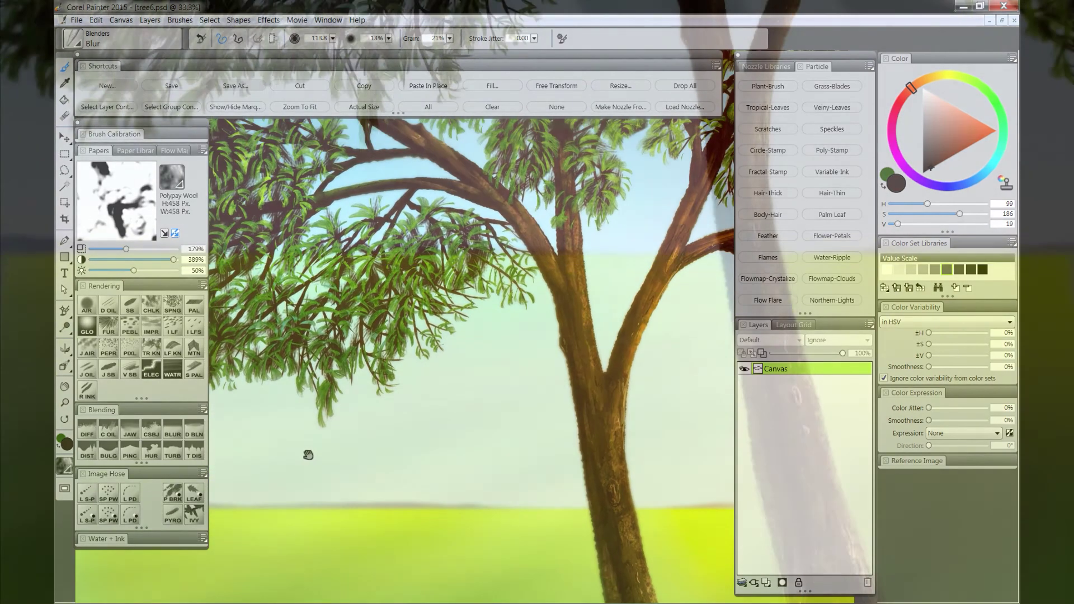